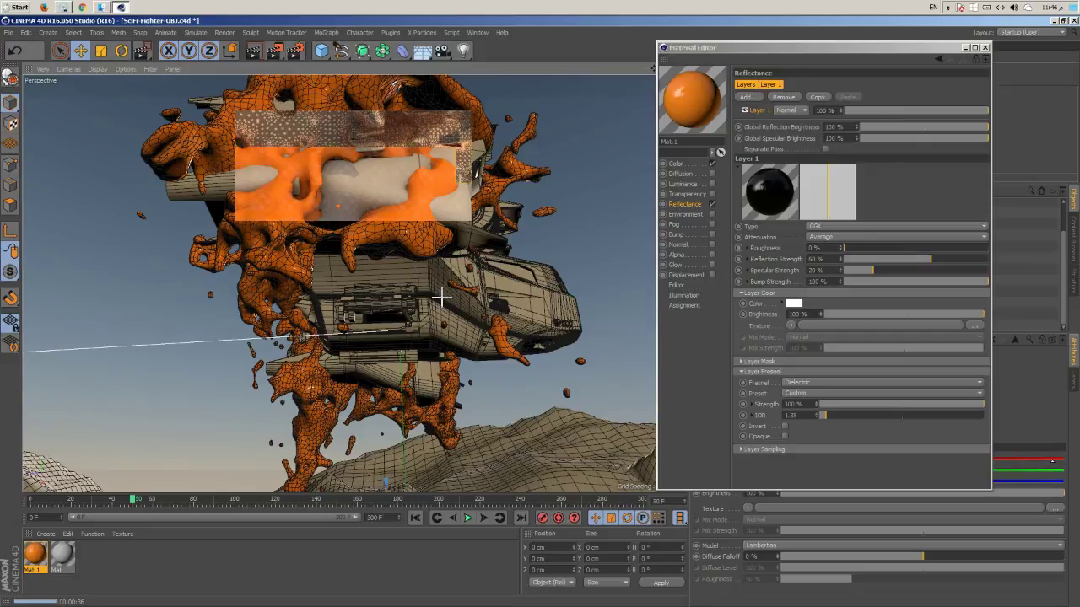
Step: Close the material editor and raise the xpSkinner's geometry smoothing iterations to 17
left_click(985, 47)
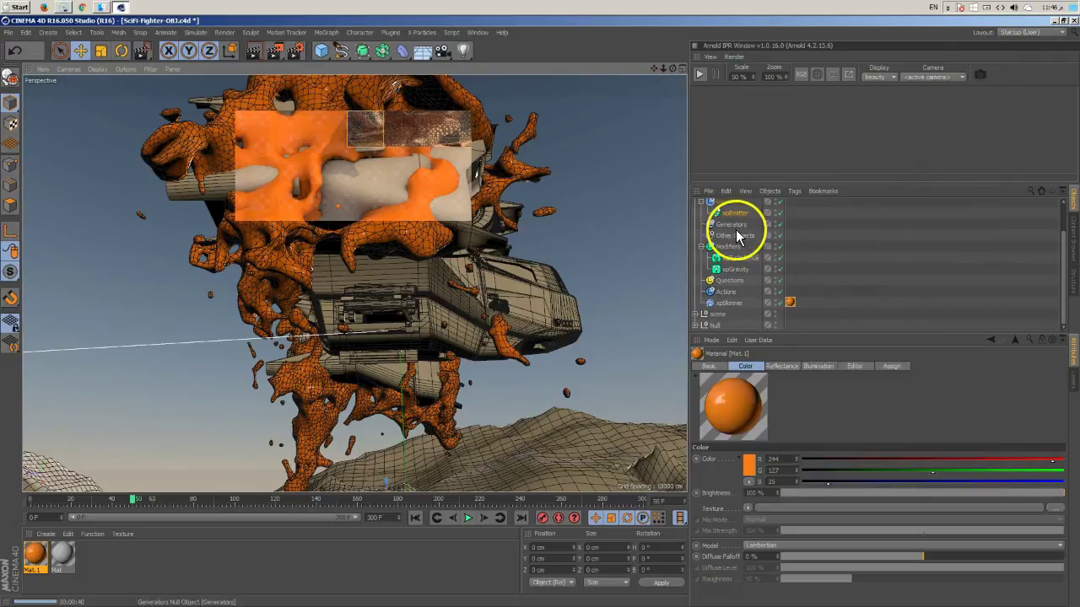
left_click(732, 303)
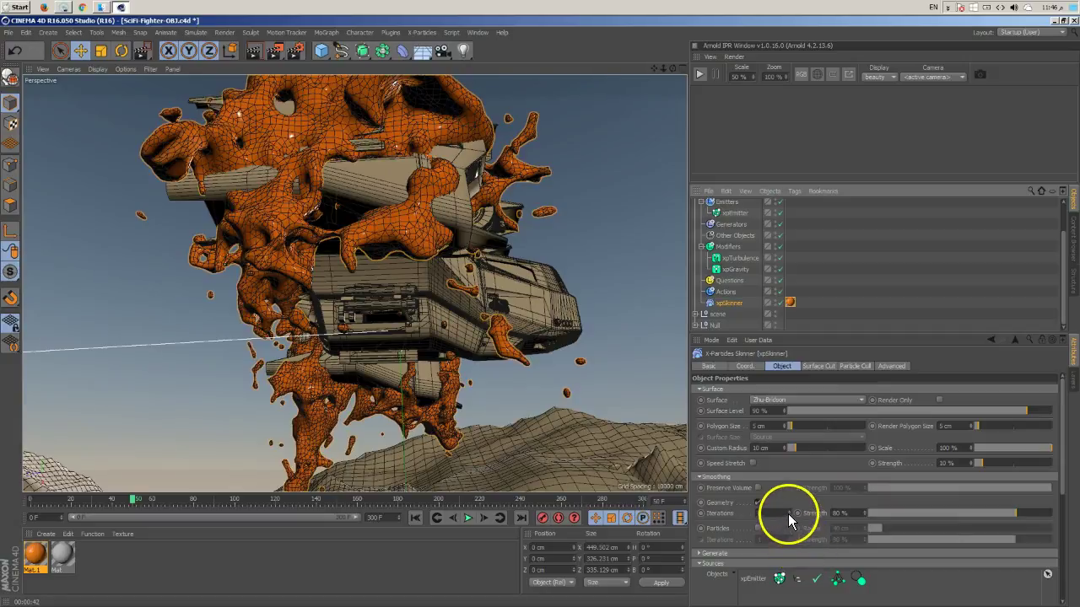
type("5")
key("Return")
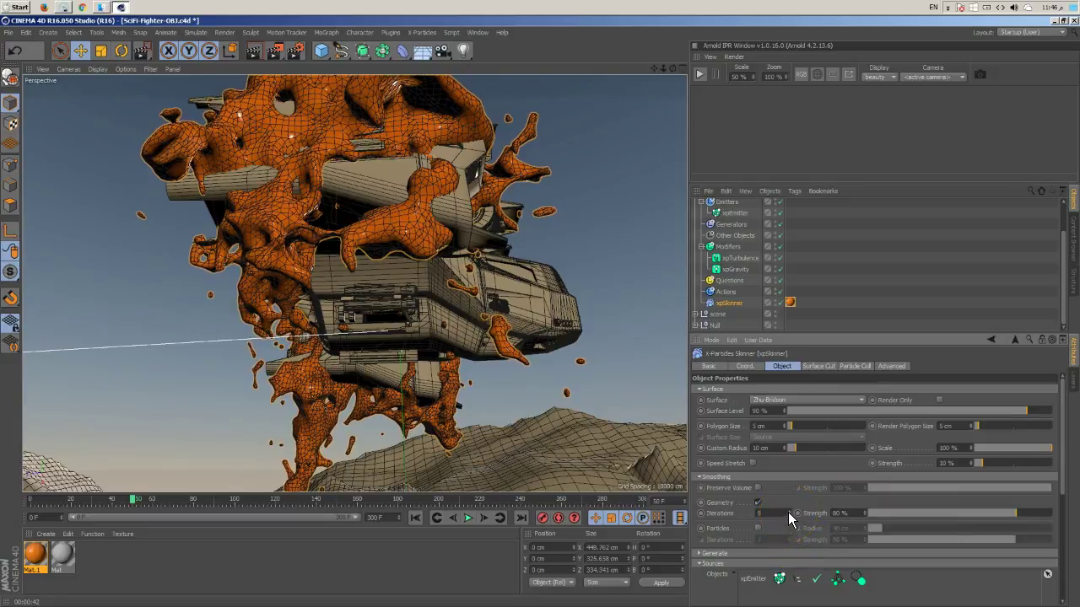
left_click(788, 512)
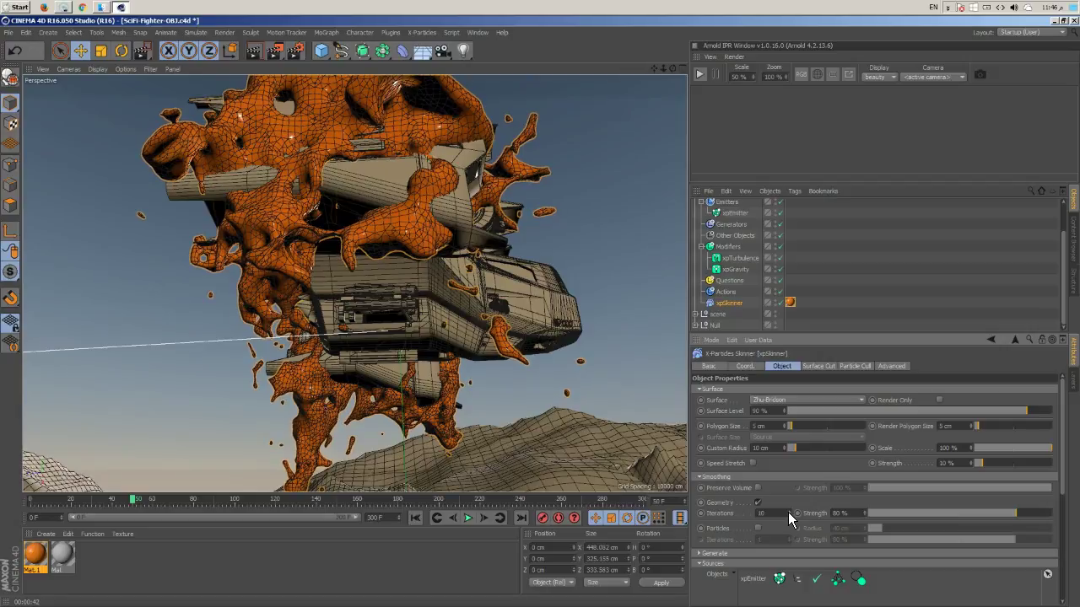
mouse_move(787, 514)
left_mouse_down()
mouse_move(791, 477)
mouse_move(786, 508)
mouse_move(795, 520)
mouse_move(776, 513)
left_mouse_up()
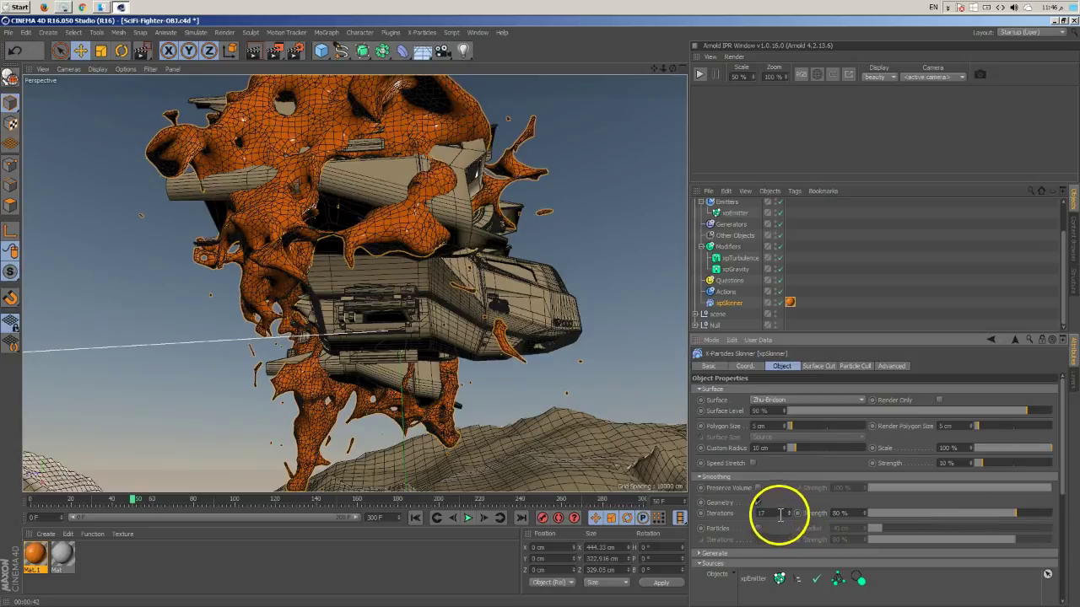
Step: Set the xpSkinner's geometry smoothing to 91% strength with 12 iterations, and play the animation briefly to check the mesh
left_click_drag(1011, 512, 934, 515)
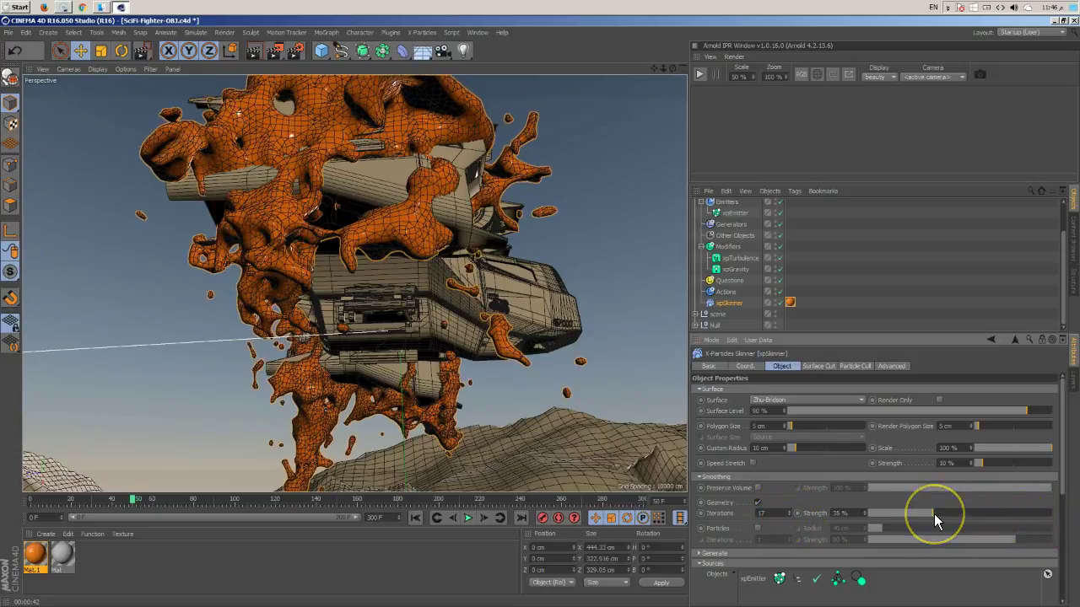
left_click_drag(1022, 509, 1037, 512)
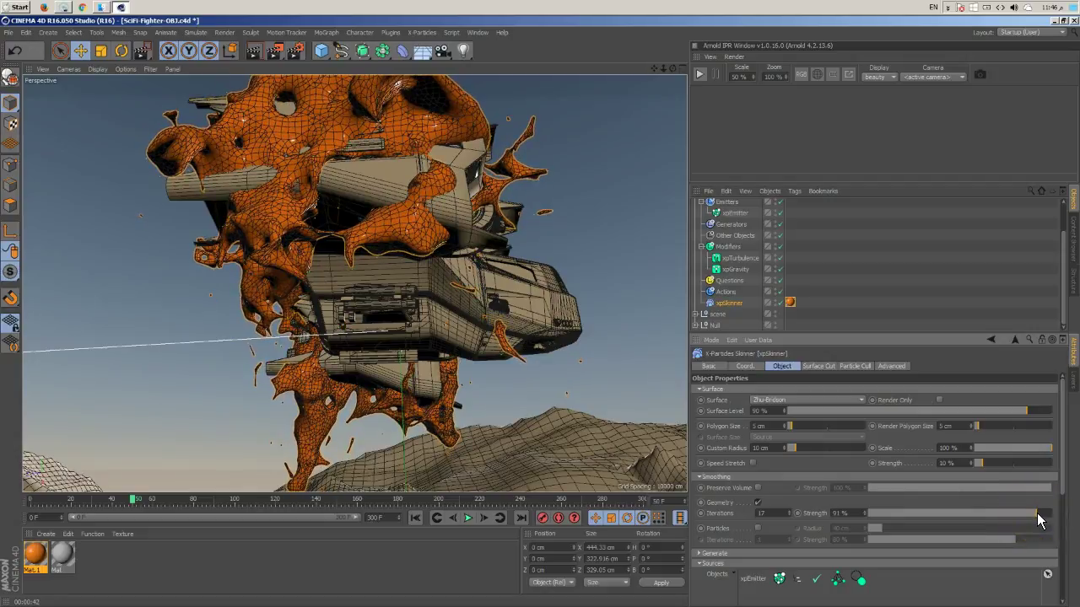
left_click(797, 547)
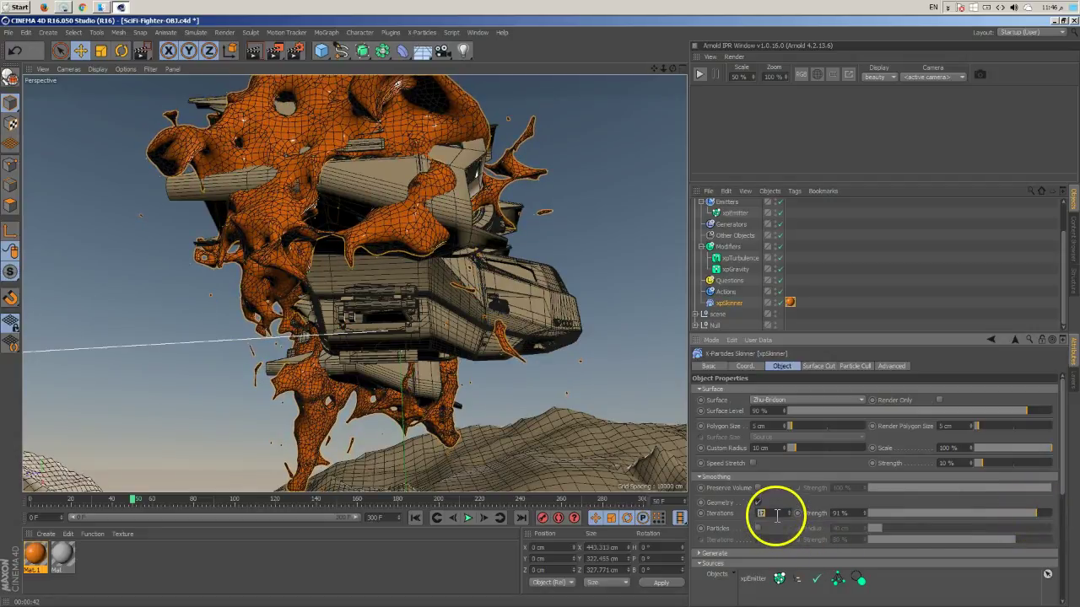
type("12")
key("Return")
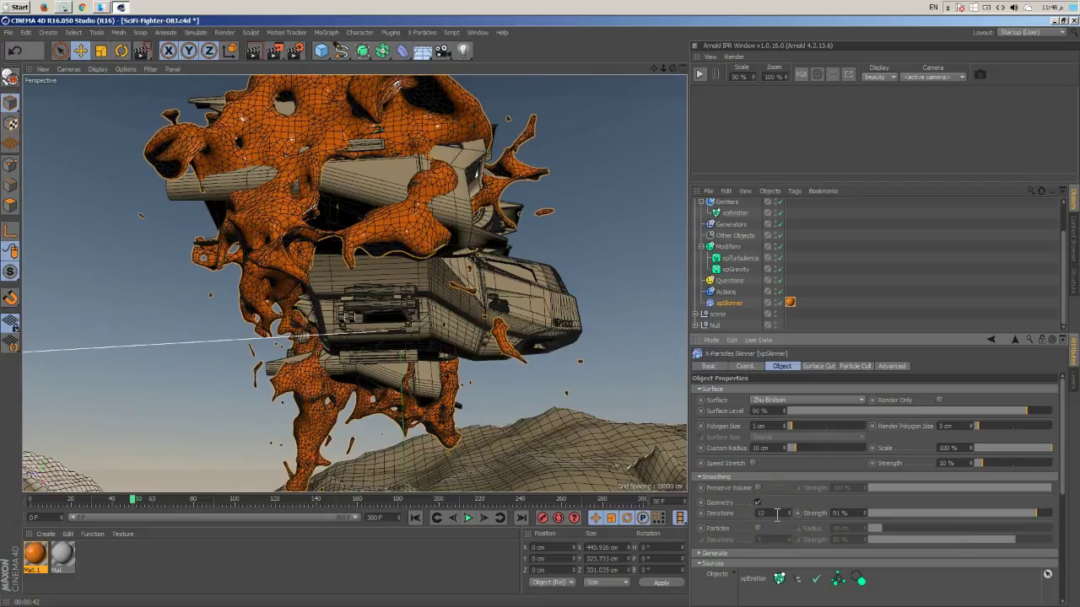
left_click(466, 518)
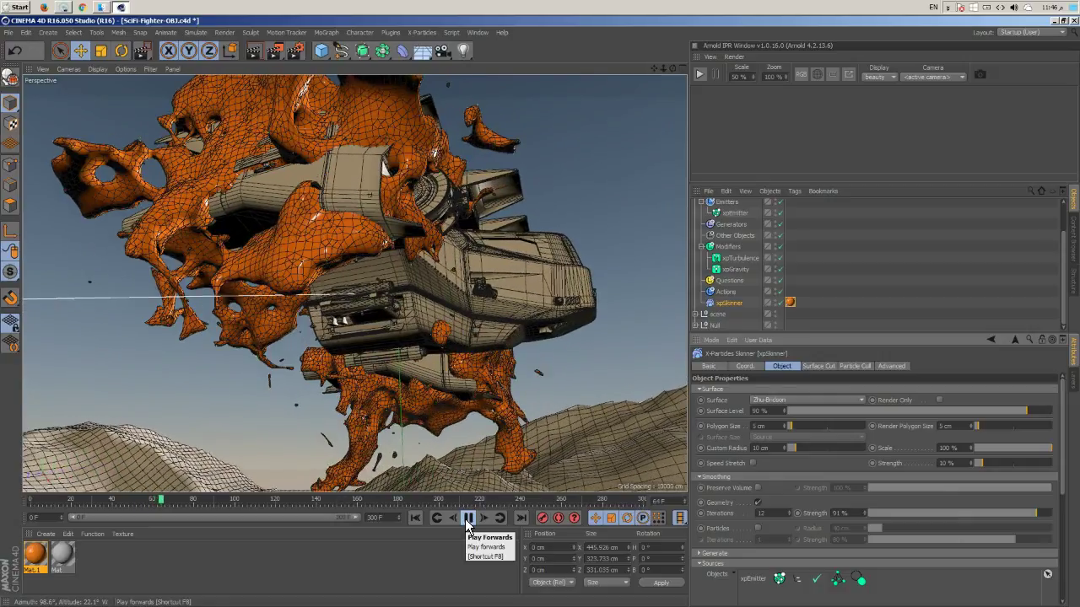
left_click(467, 518)
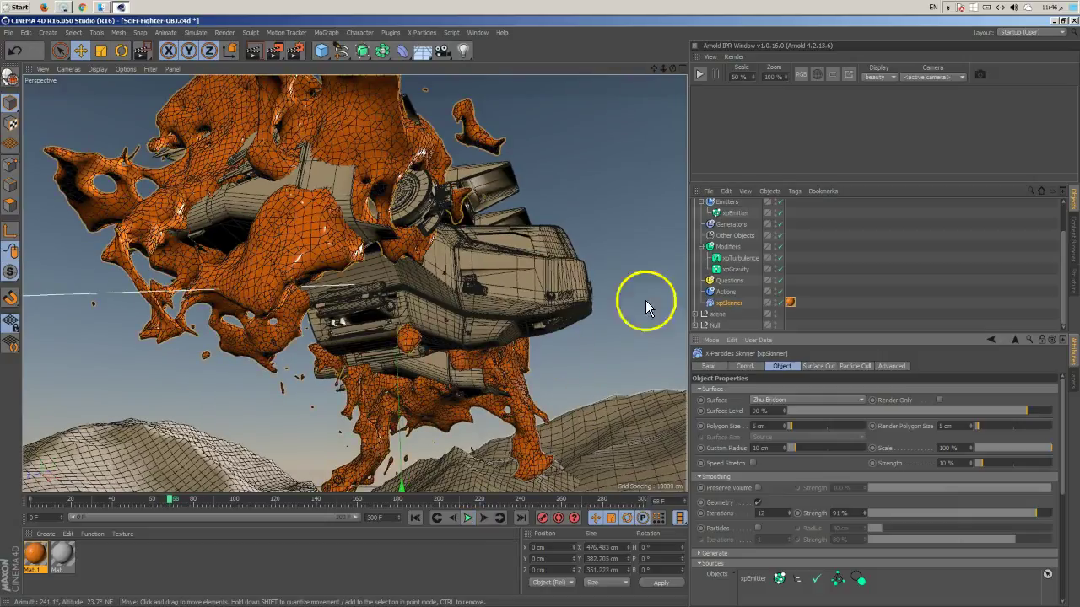
Step: Enable No Intersection on the xpEmitter with a 6 cm radius while replaying the simulation from the first frame
left_click(732, 212)
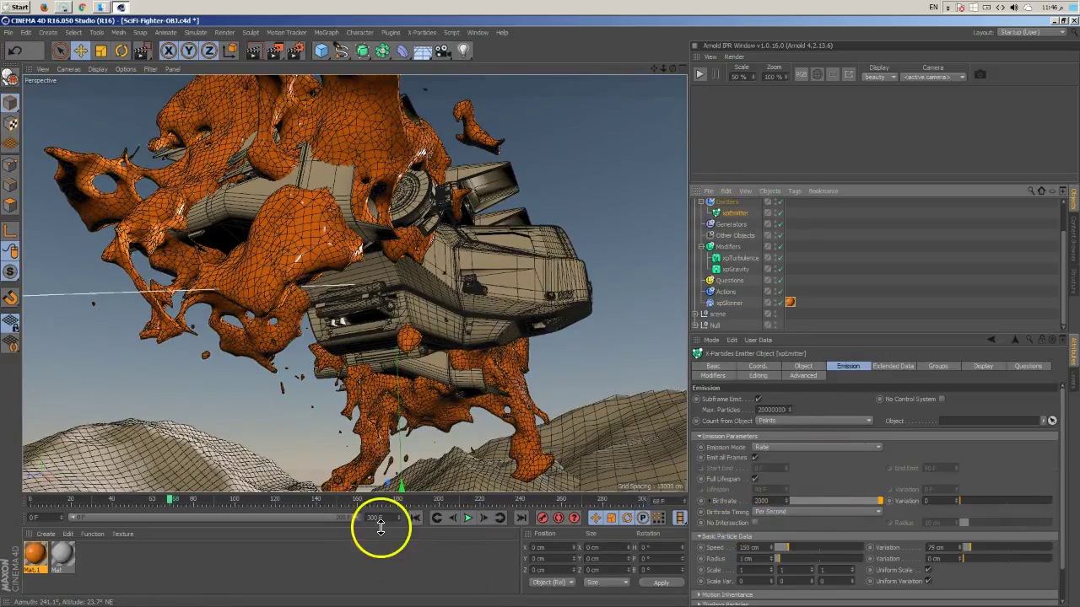
left_click(415, 519)
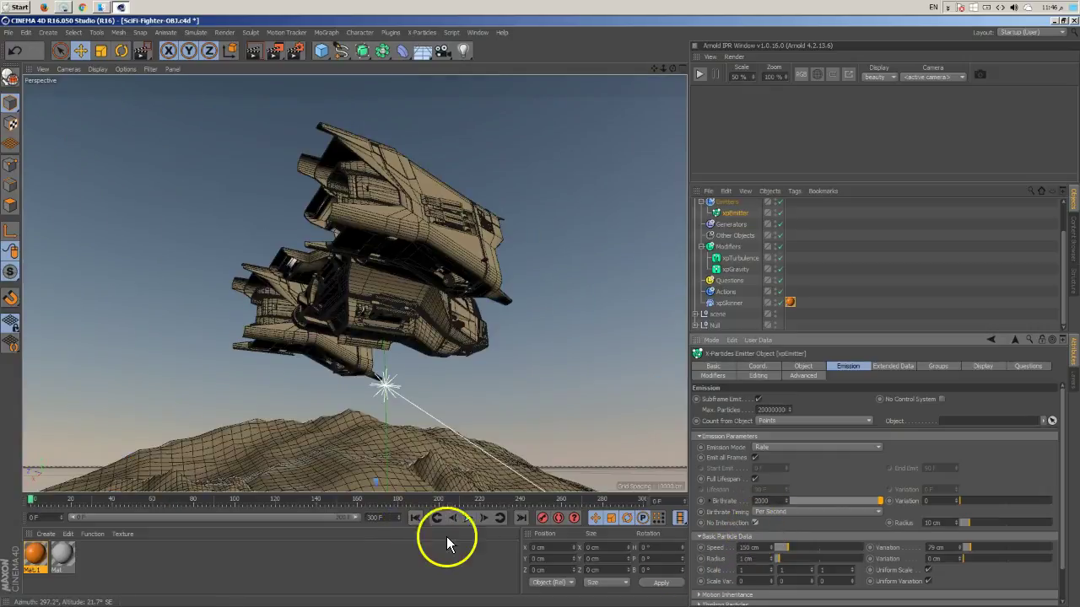
left_click(468, 519)
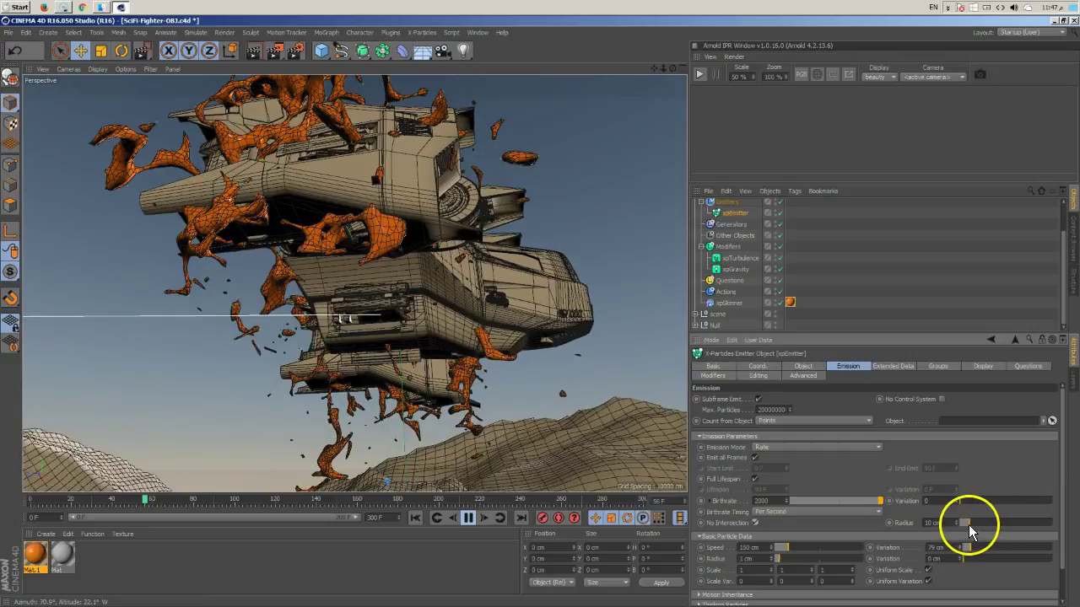
left_click(968, 524)
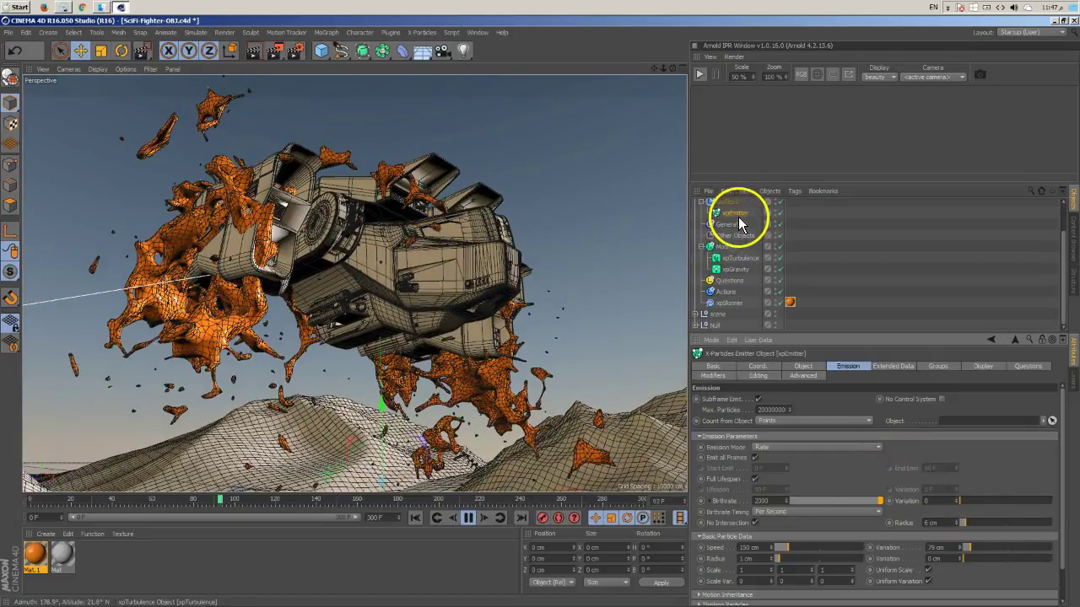
Step: Reduce the xpSkinner's geometry smoothing iterations to 8 and stop the playback
left_click(732, 303)
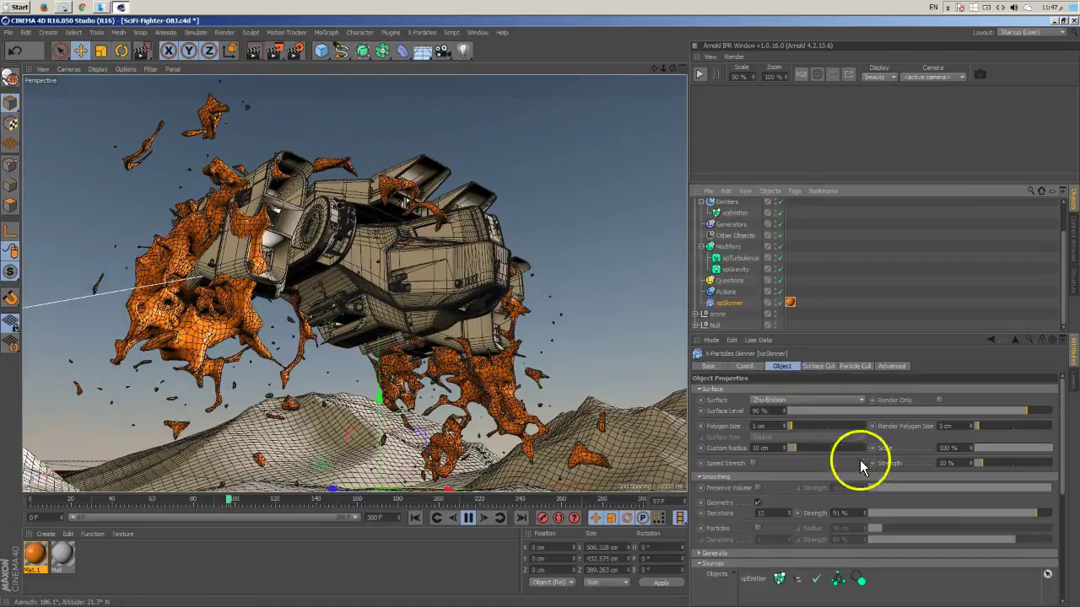
left_click(789, 516)
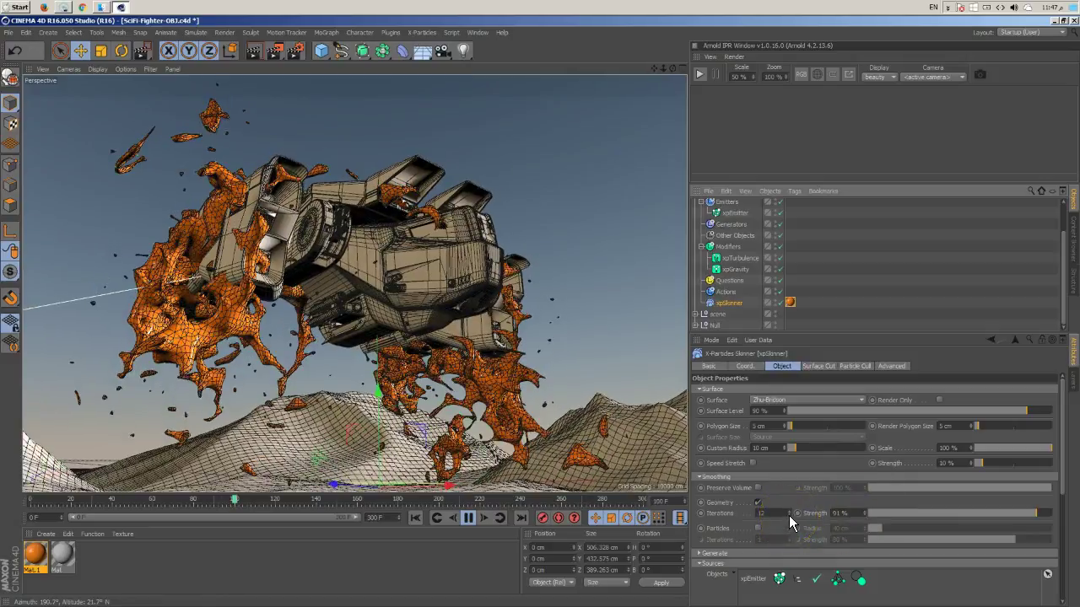
double_click(778, 513)
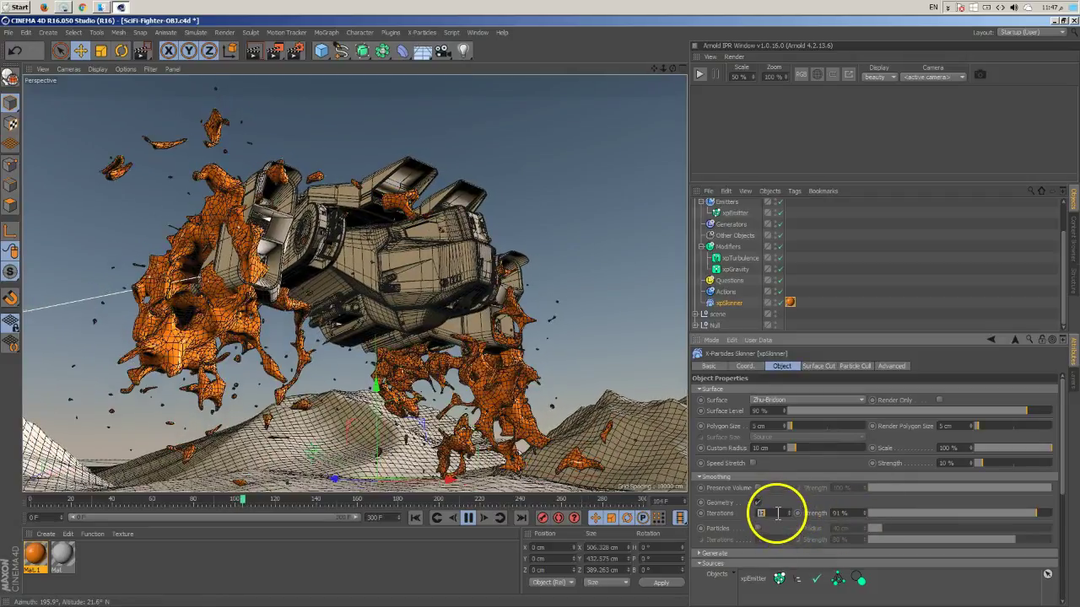
type("8")
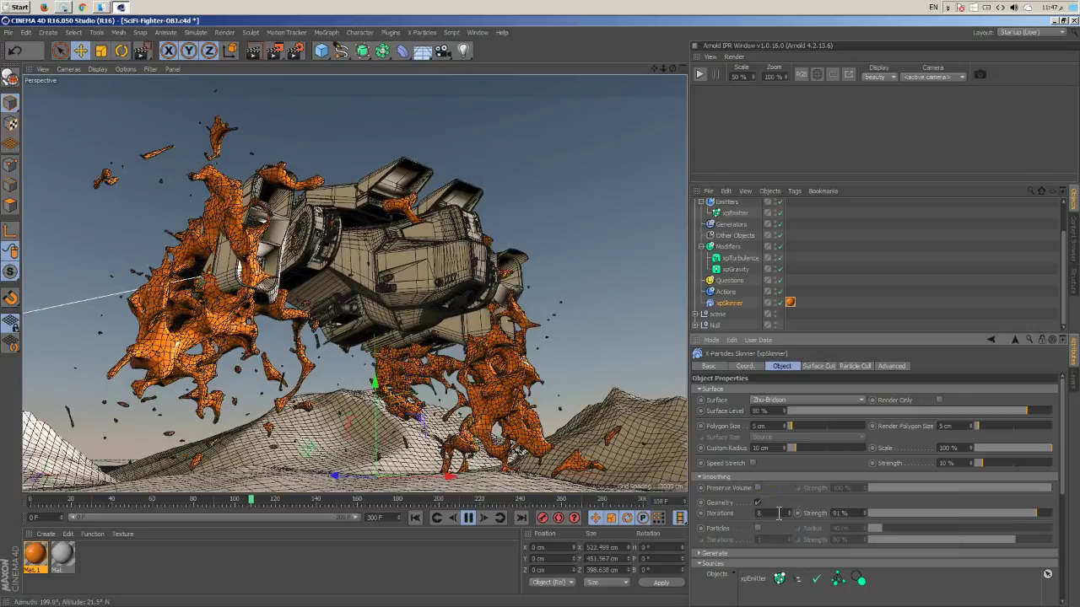
left_click(471, 523)
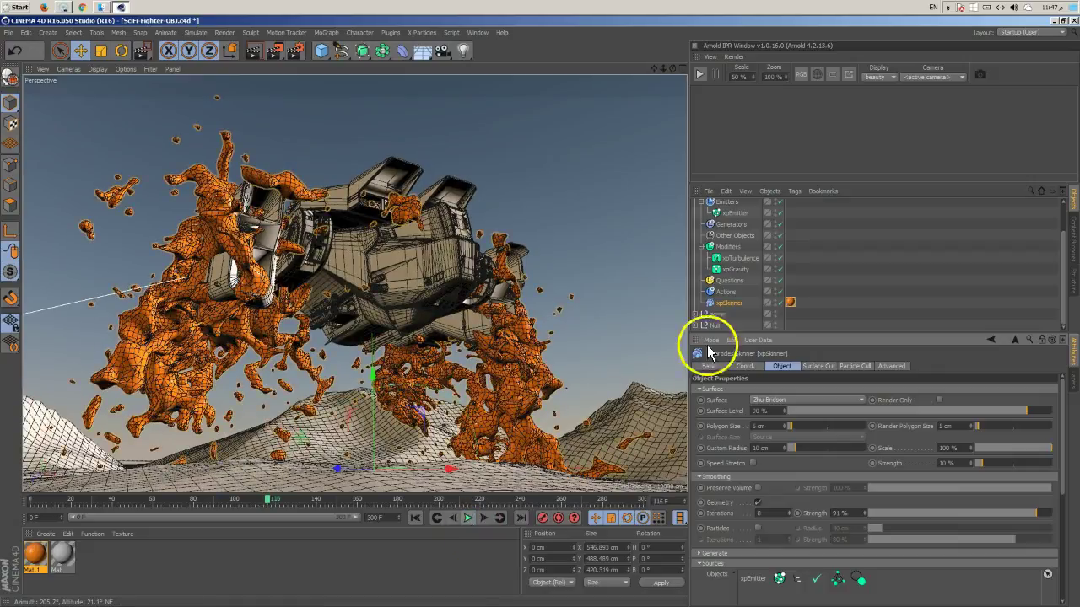
Step: Enlarge the object list, expand the scene group and switch the viewport out of the Camera view
left_click(820, 267)
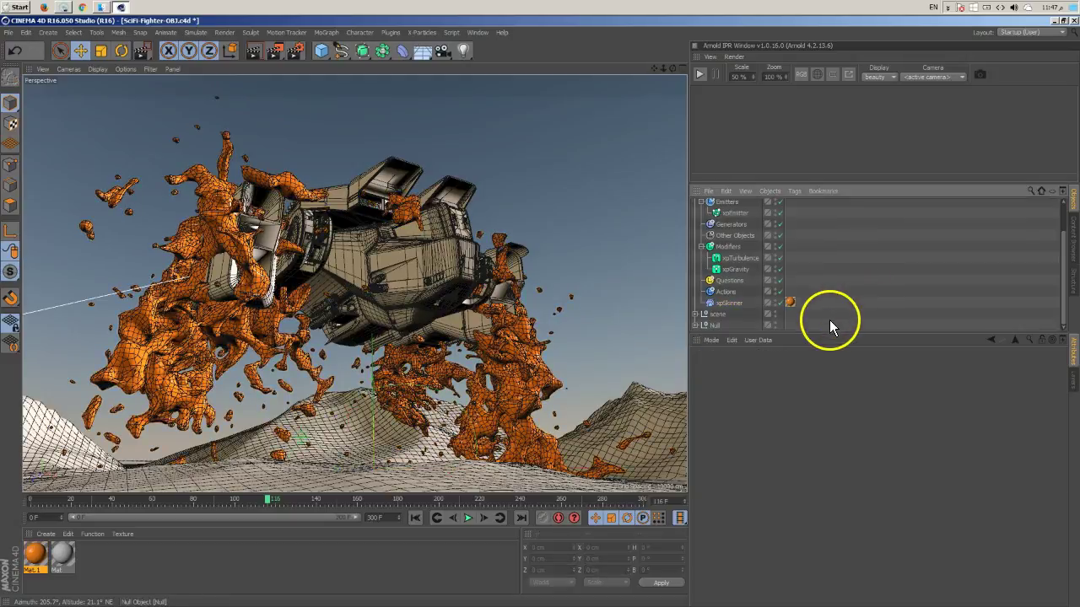
left_click_drag(834, 333, 839, 423)
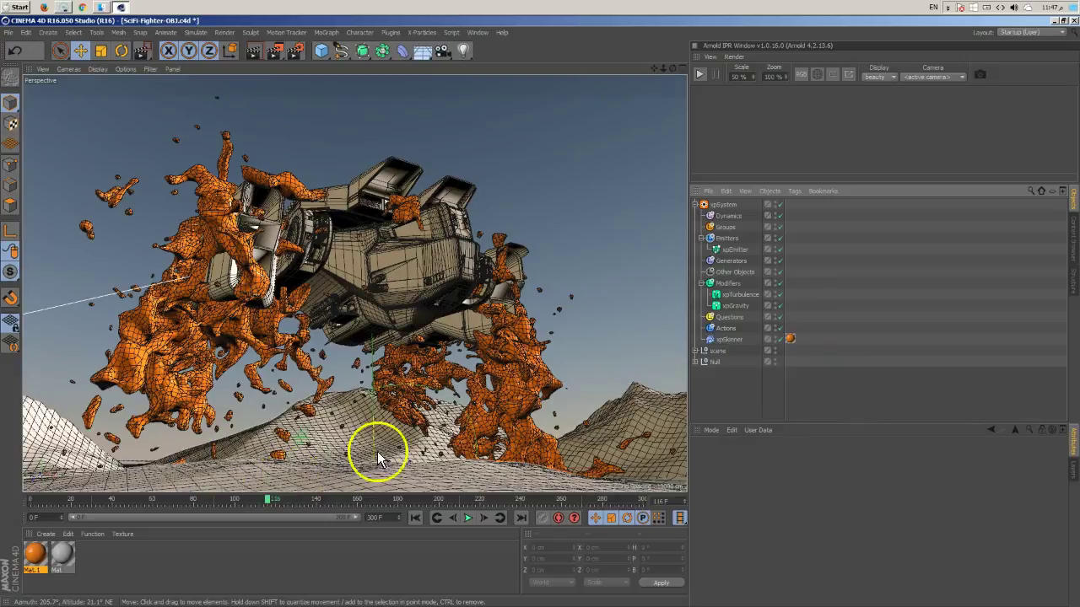
left_click(695, 361)
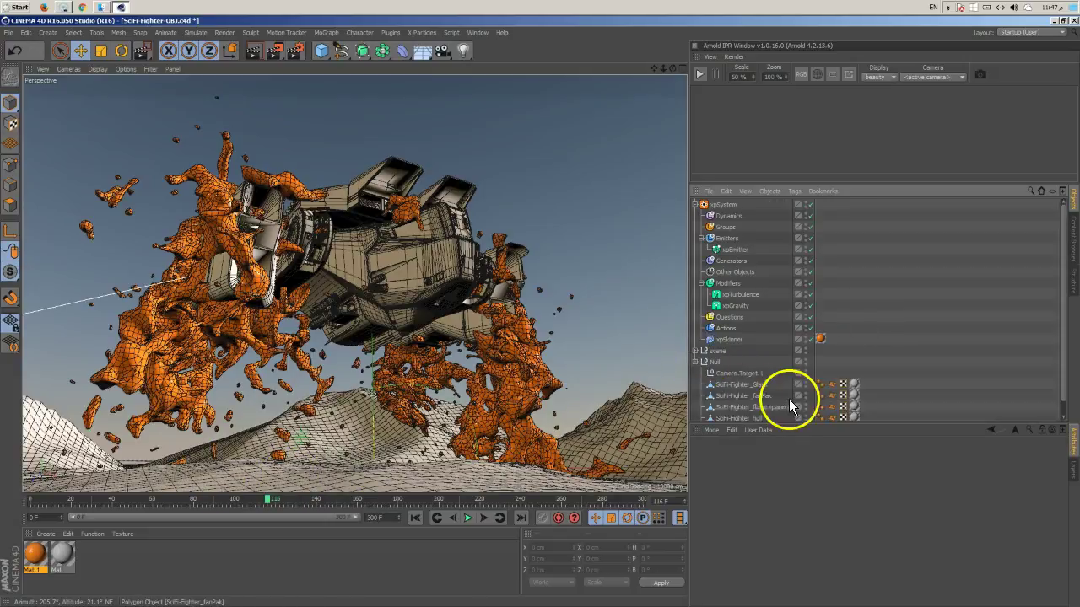
scroll(858, 343, "down", 1)
left_click(695, 347)
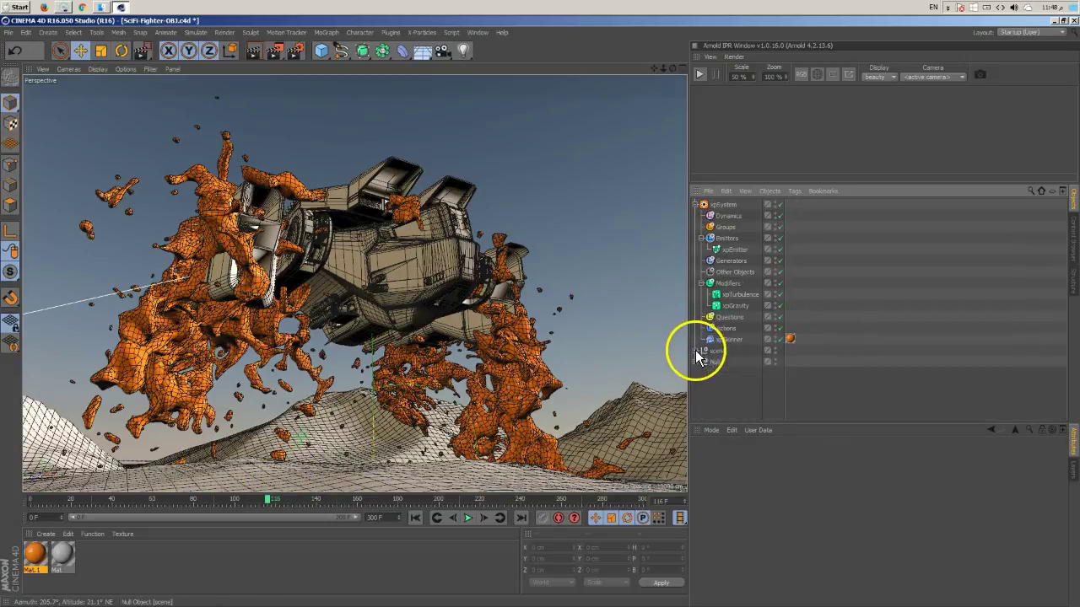
left_click(695, 350)
scroll(782, 382, "down", 2)
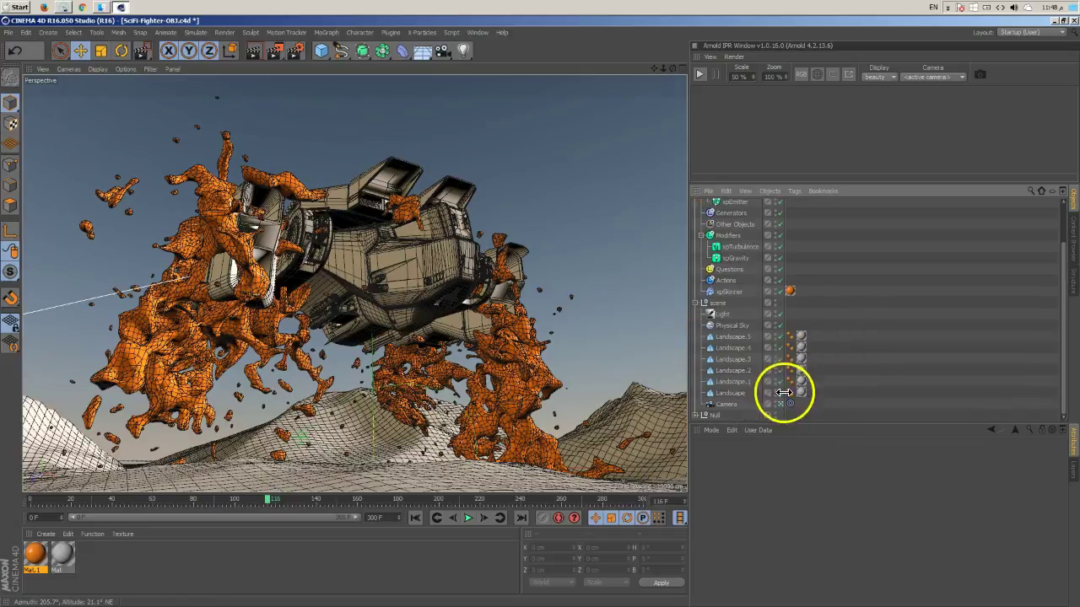
left_click(781, 406)
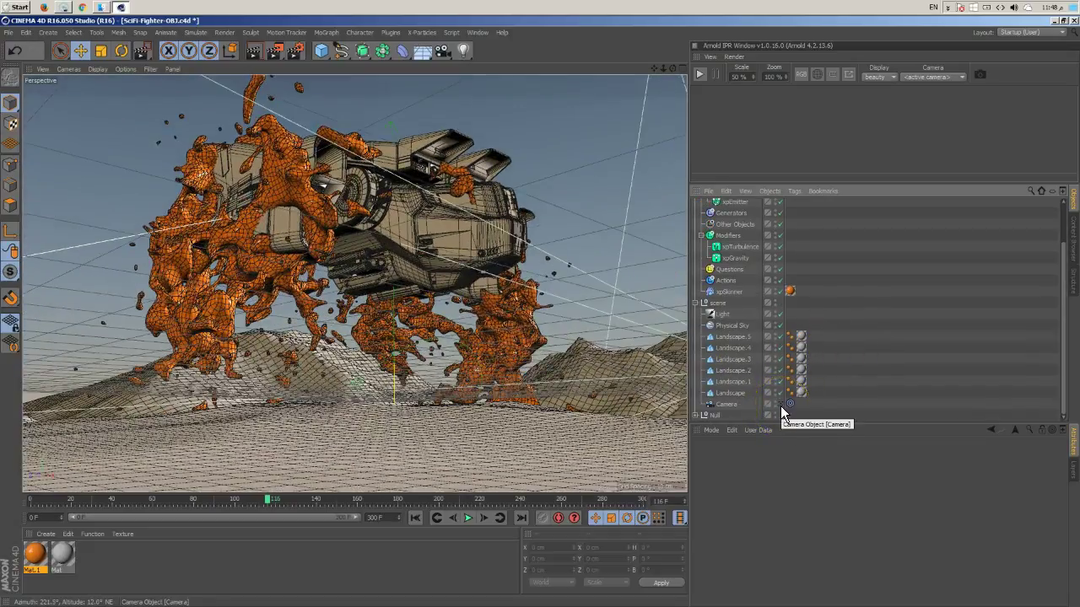
Step: Hide the world axis in the viewport and bring the ground beneath the spaceship into view
left_click(151, 68)
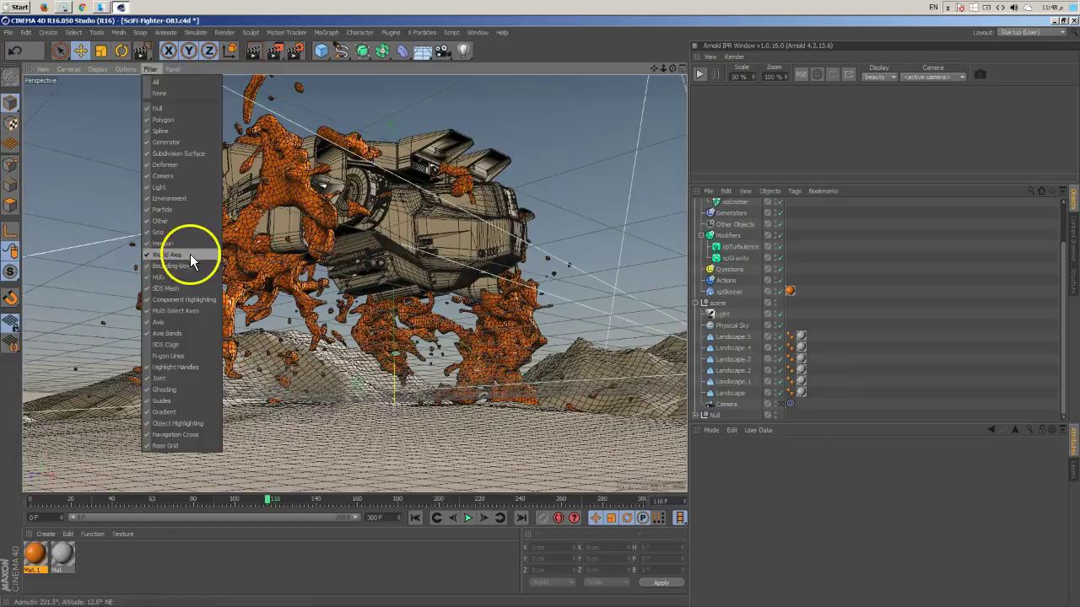
left_click(174, 253)
left_click_drag(357, 270, 398, 374, "alt")
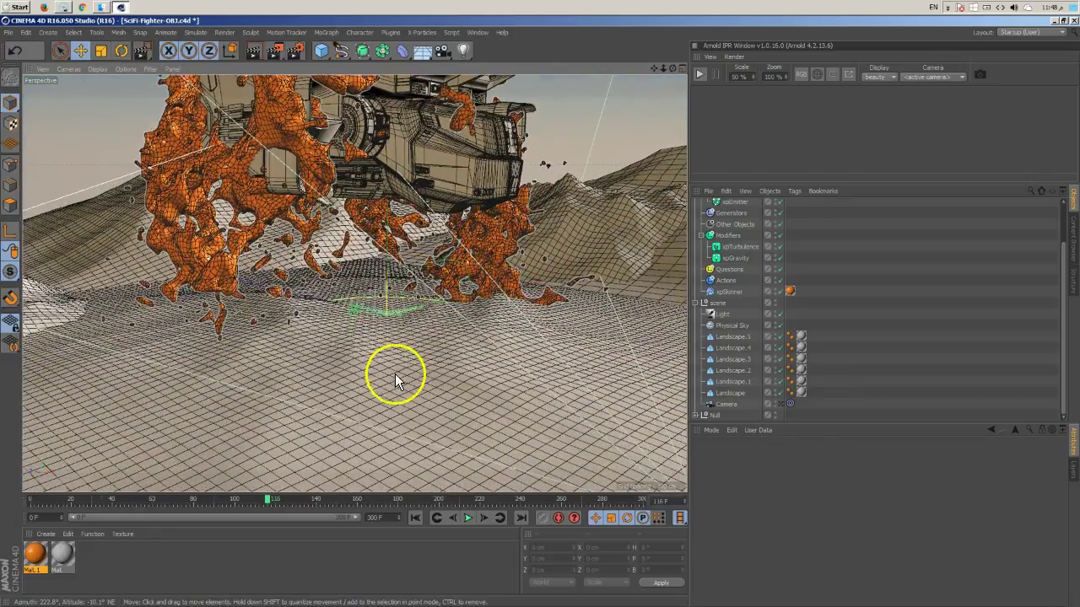
Step: Add an X-Particles xpCollider tag to the Landscape object beneath the spaceship and enlarge the area showing its properties
left_click(392, 377)
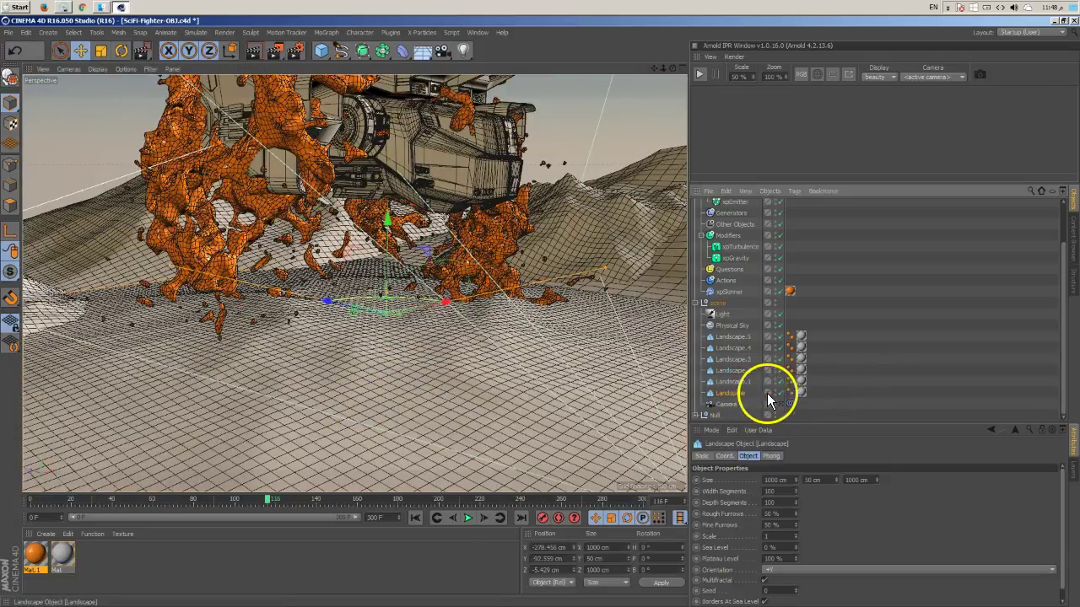
left_click(776, 390)
left_click(775, 393)
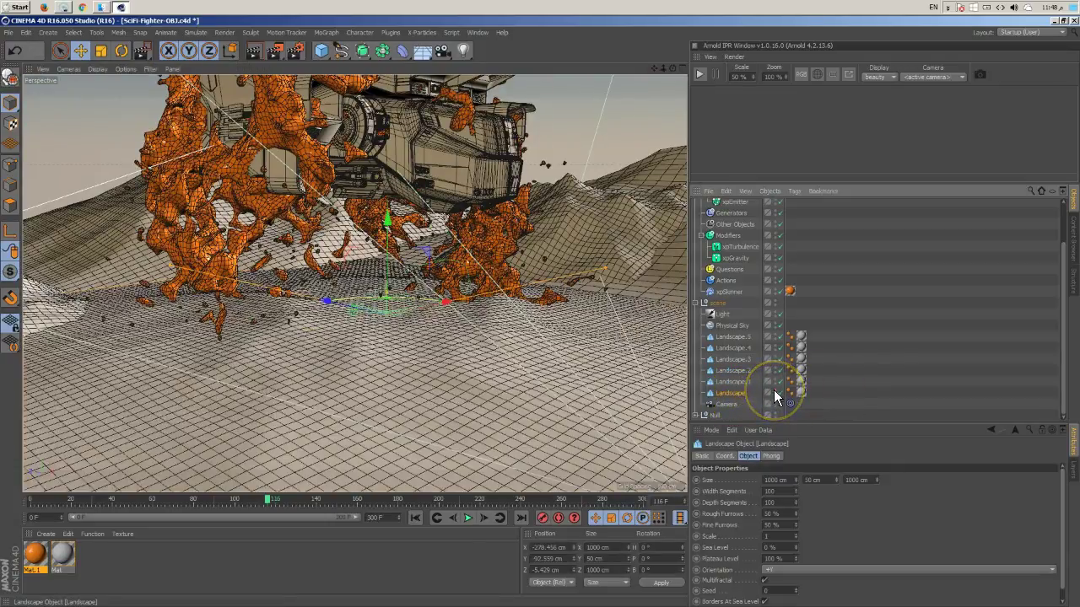
left_click(727, 393)
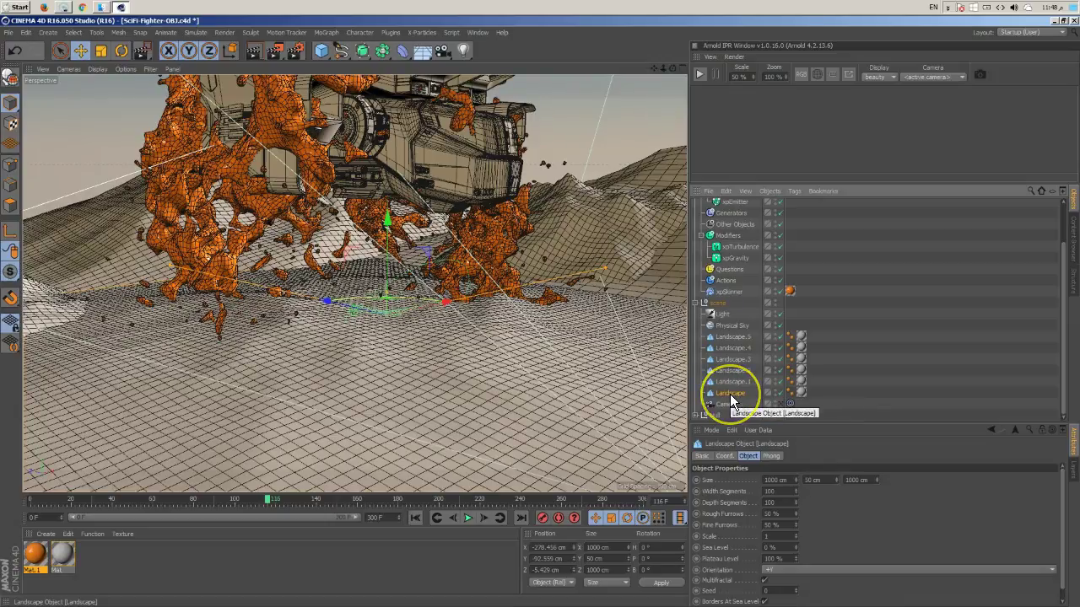
right_click(732, 401)
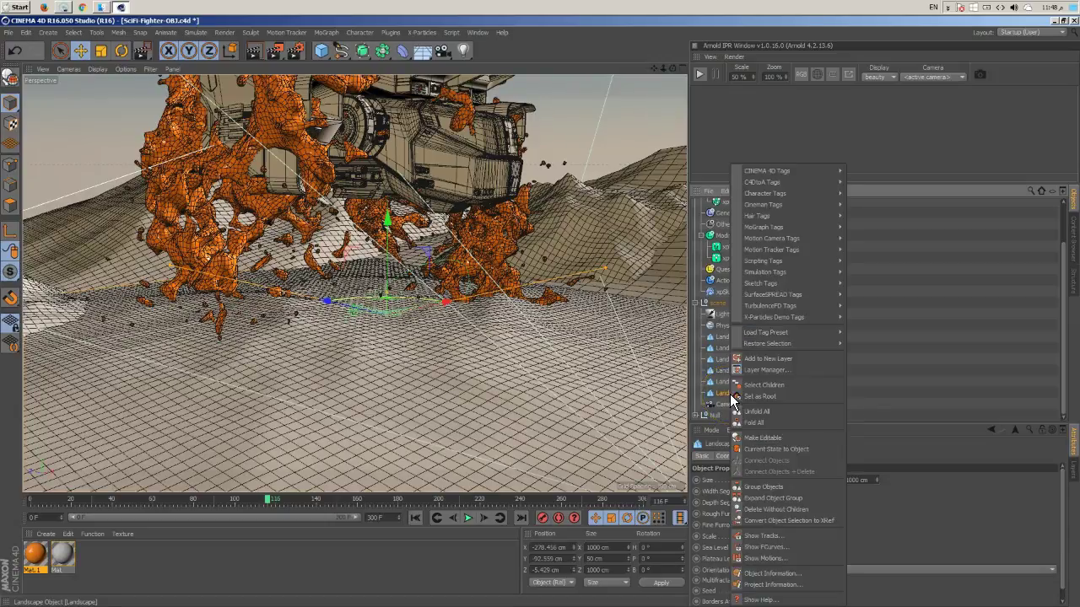
mouse_move(811, 319)
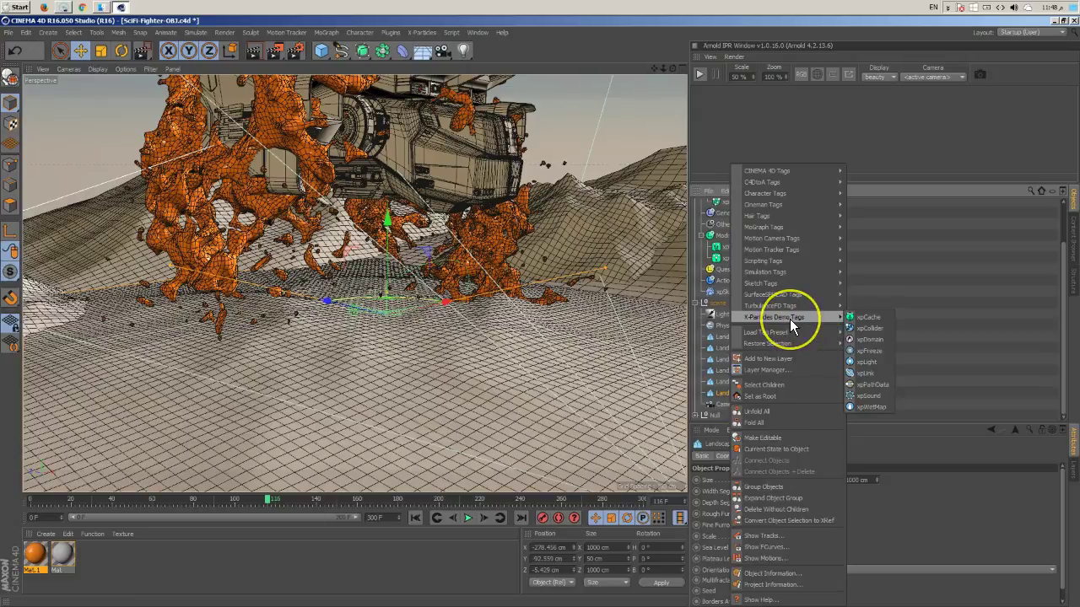
left_click(868, 327)
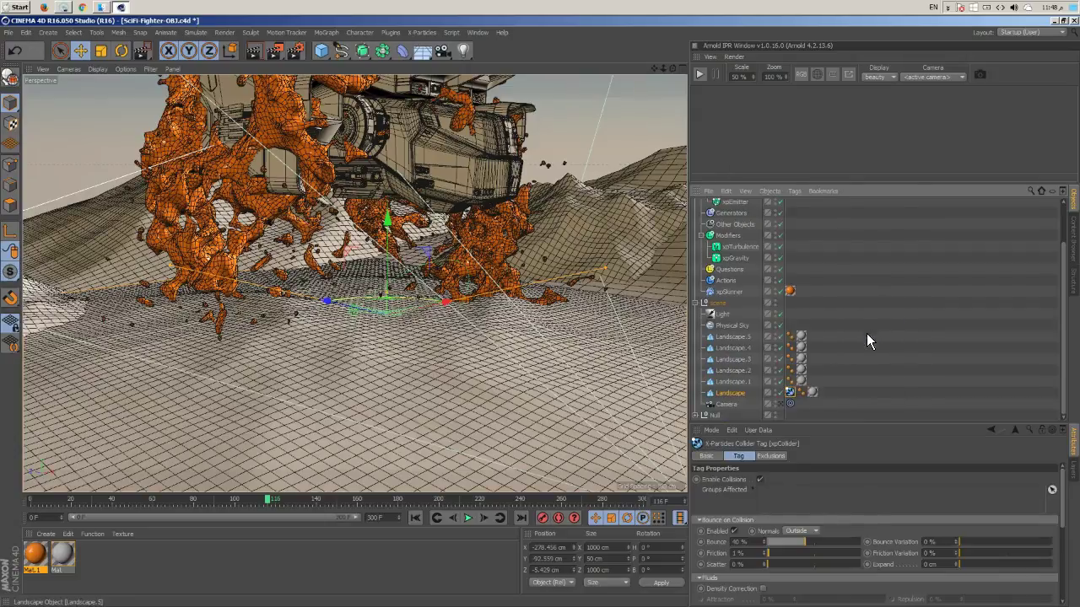
left_click_drag(849, 414, 859, 346)
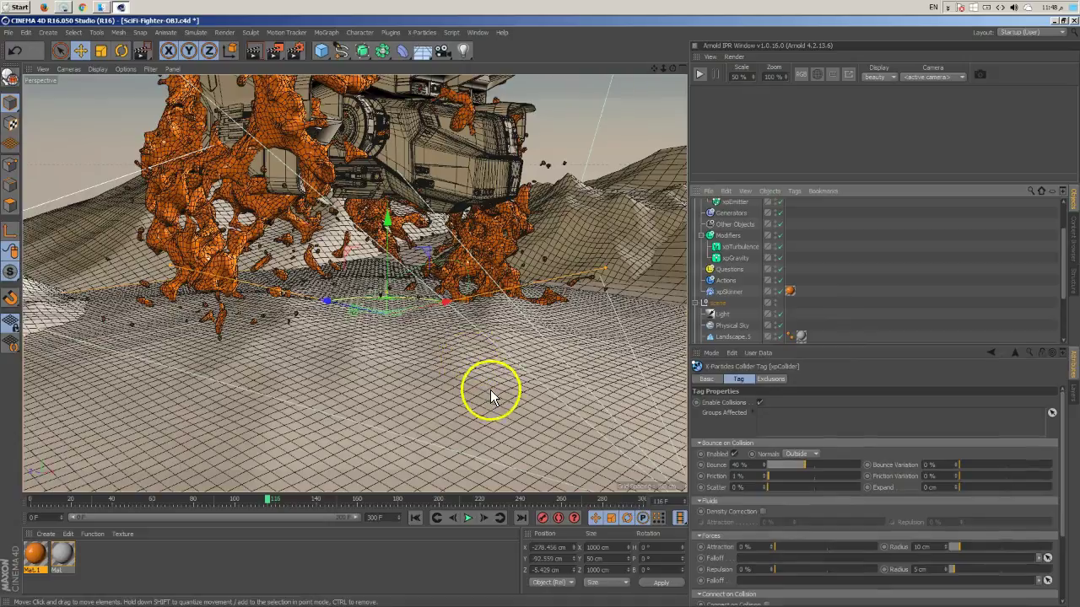
Step: Replay the simulation from the first frame and pause it as the fluid reaches the landscape beneath the spaceship
left_click(415, 517)
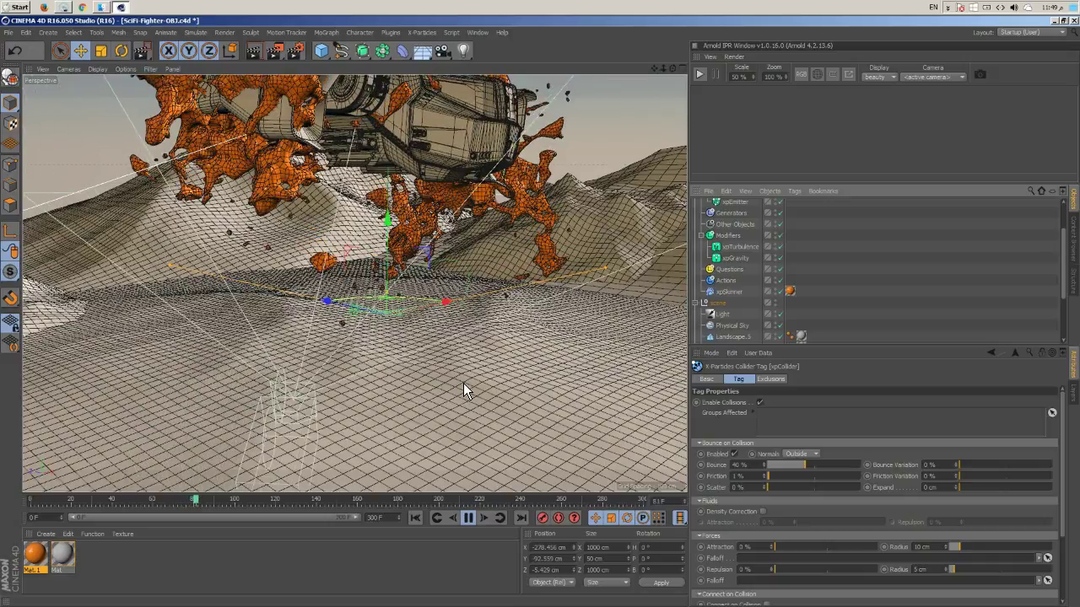
left_click(469, 518)
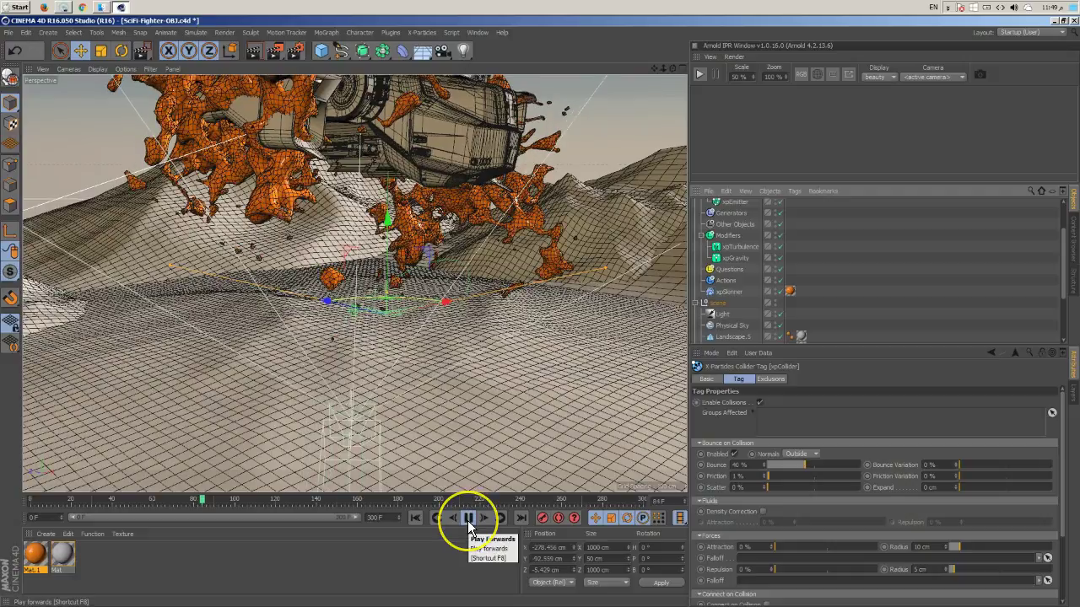
left_click(469, 518)
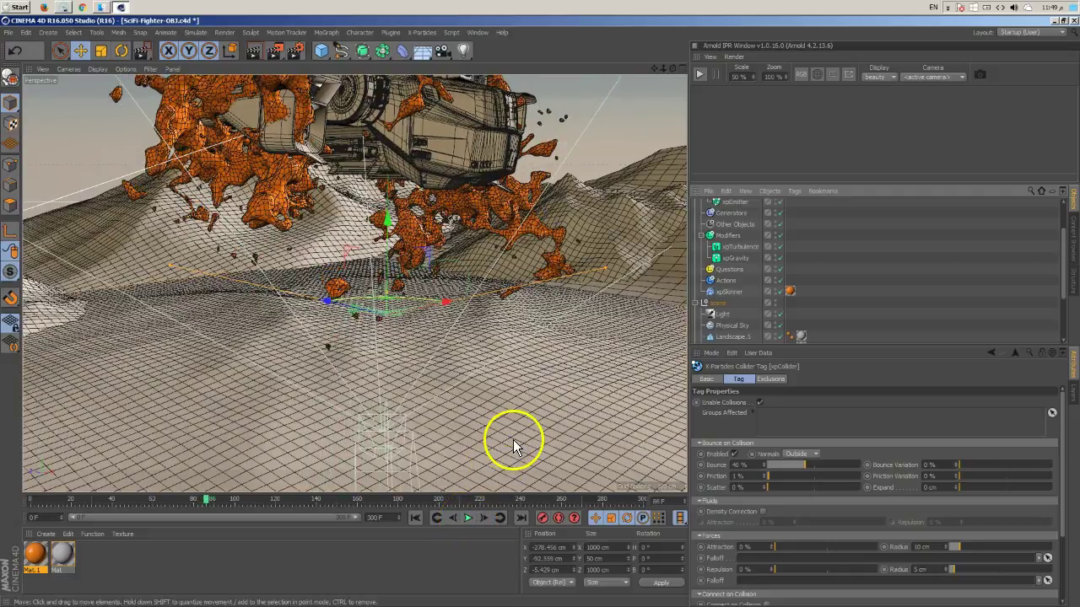
left_click_drag(499, 430, 526, 380, "alt")
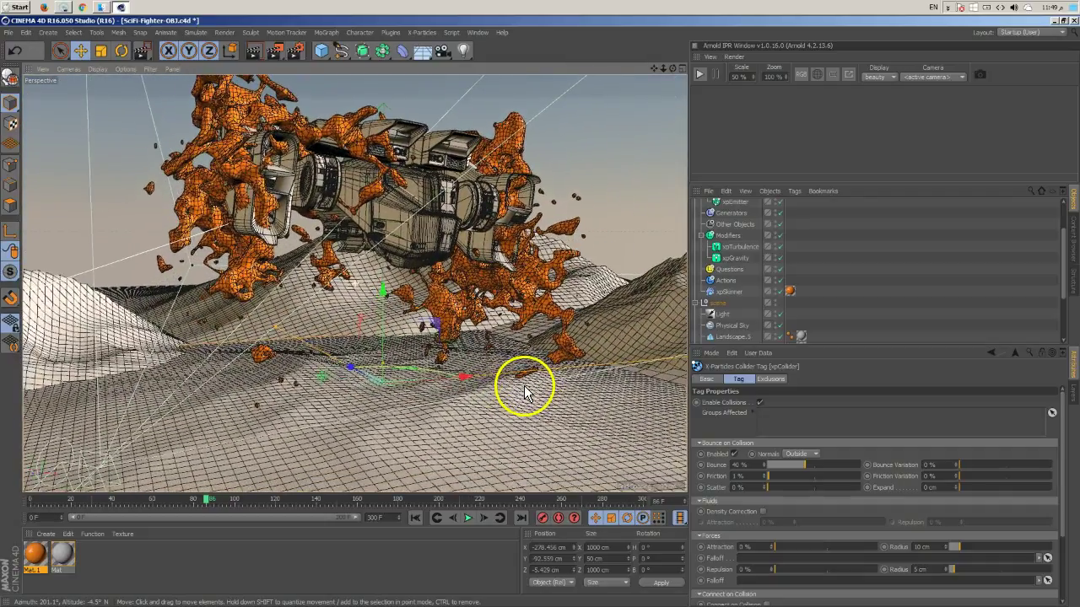
Step: Switch the viewport display to Gouraud Shading without lines and stop the simulation playback
left_click(122, 70)
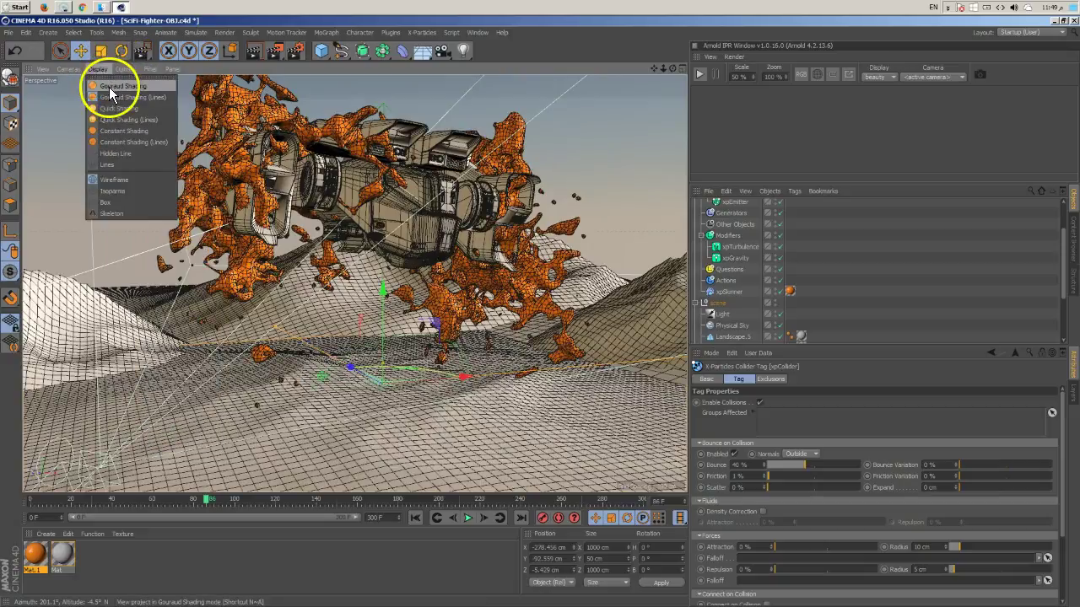
left_click(108, 86)
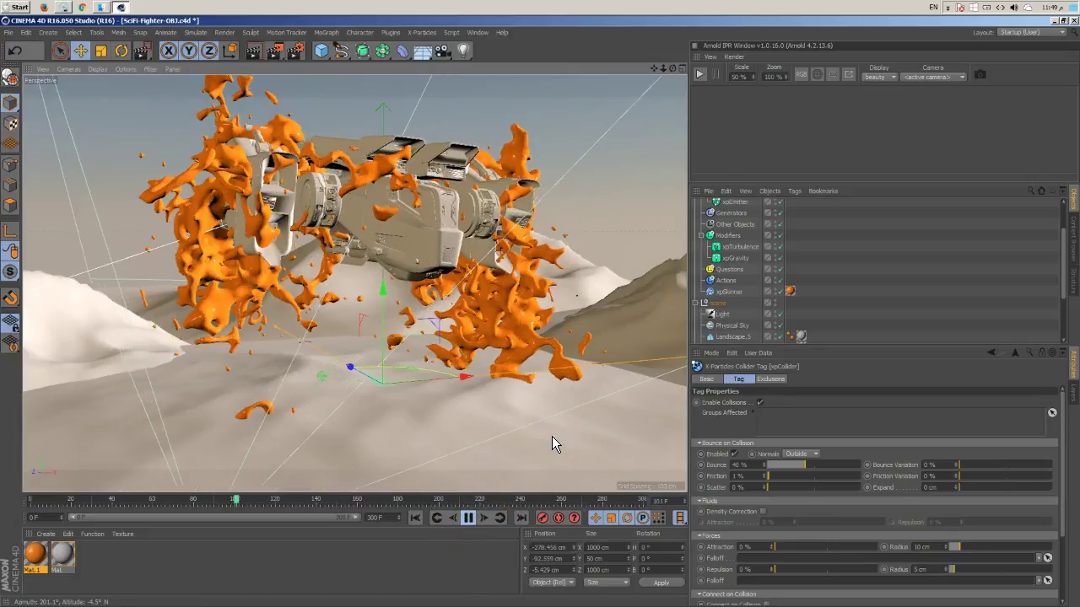
left_click(471, 522)
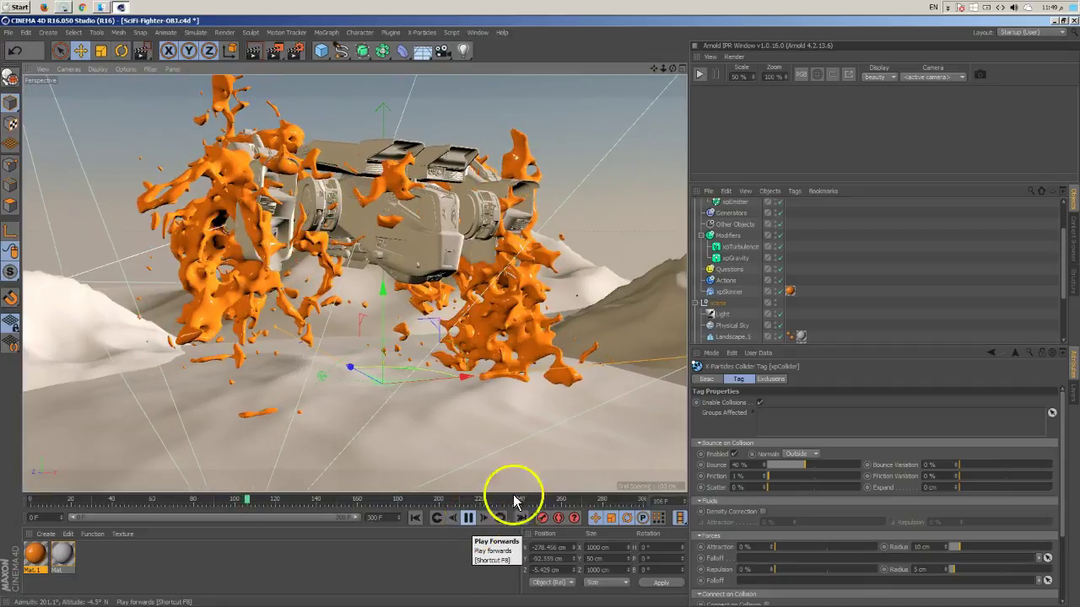
mouse_move(575, 419)
left_mouse_down("alt")
mouse_move(535, 410)
mouse_move(535, 393)
mouse_move(566, 381)
mouse_move(575, 399)
left_mouse_up("alt")
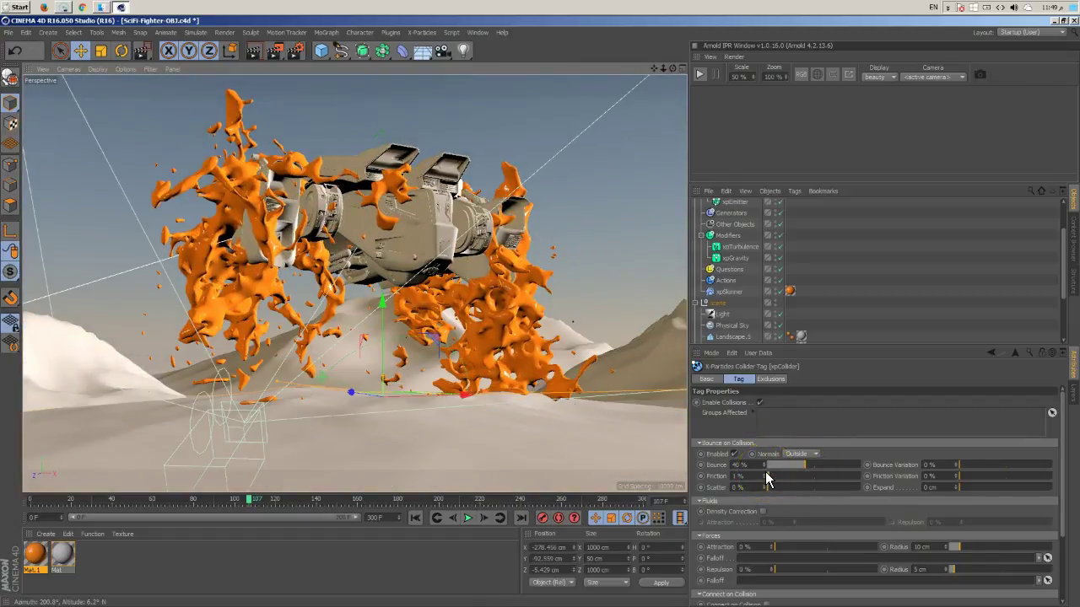
Step: Set the Landscape's xpCollider Bounce Variation to 27% and its Scatter to 66%
left_click_drag(958, 475, 968, 474)
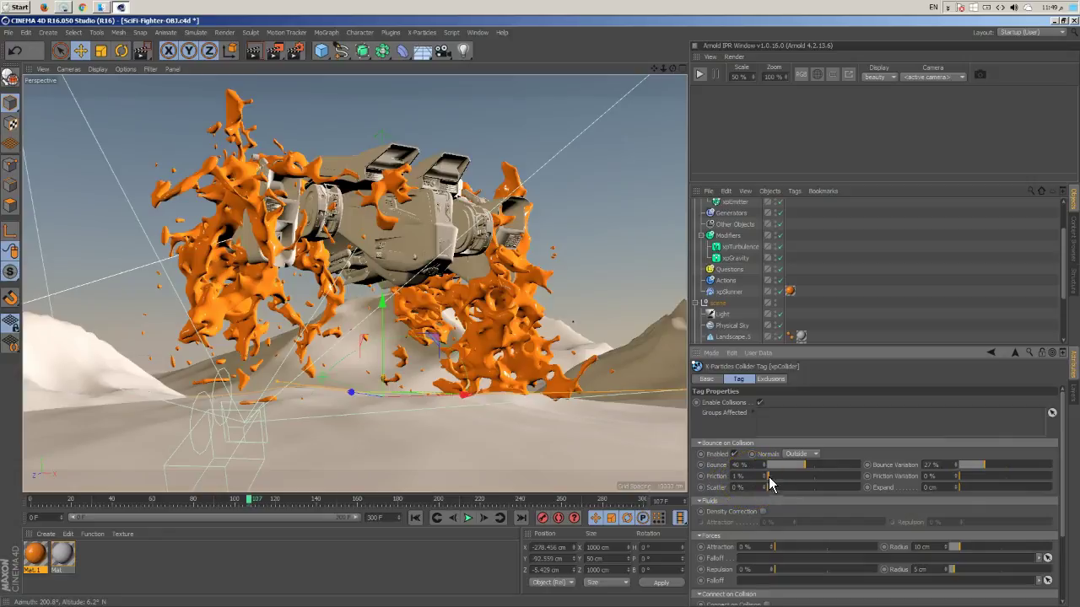
left_click(592, 419)
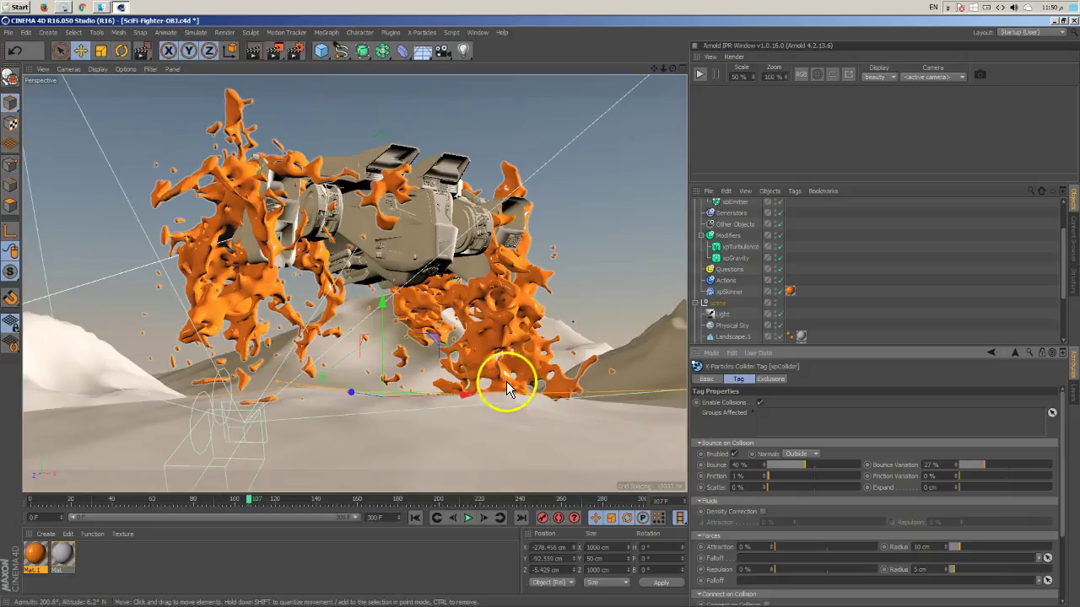
left_click(776, 490)
left_click_drag(778, 490, 801, 489)
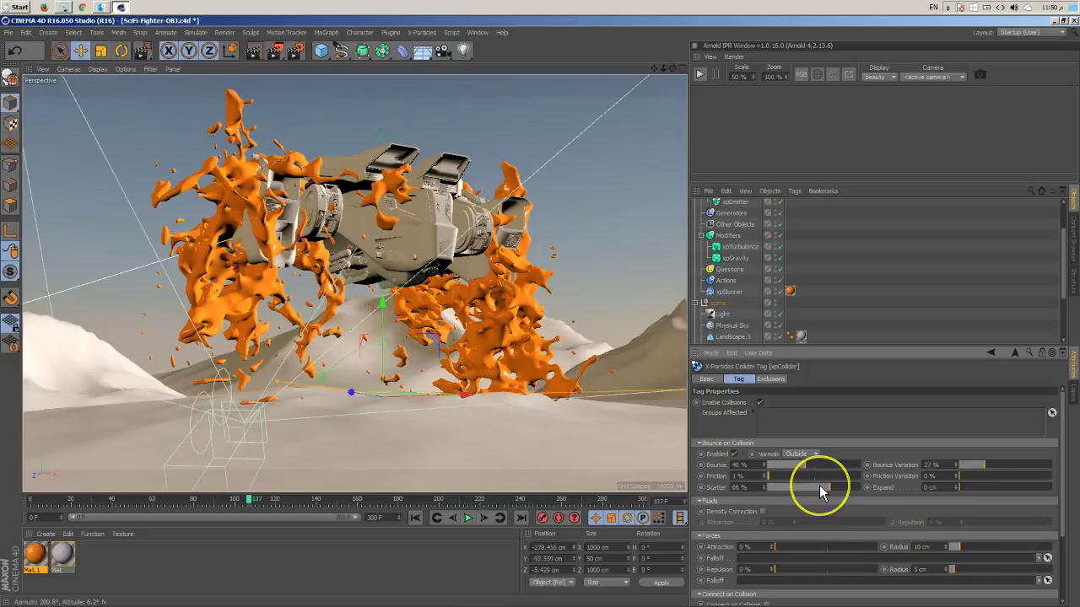
Step: Restart the simulation from the first frame and set the xpGravity modifier's Variation to 205 cm
left_click(415, 518)
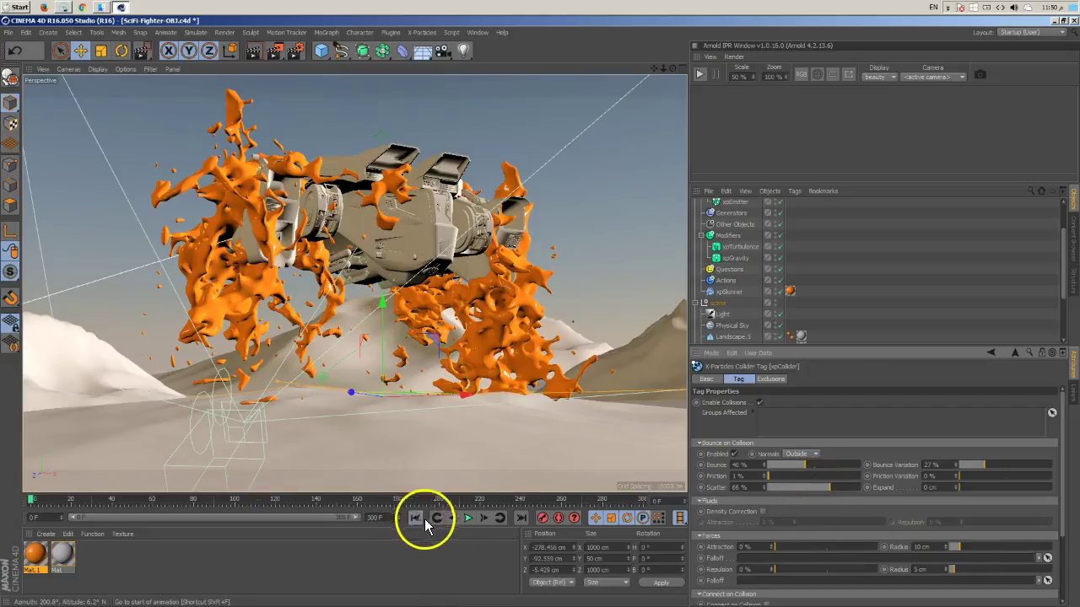
left_click(470, 518)
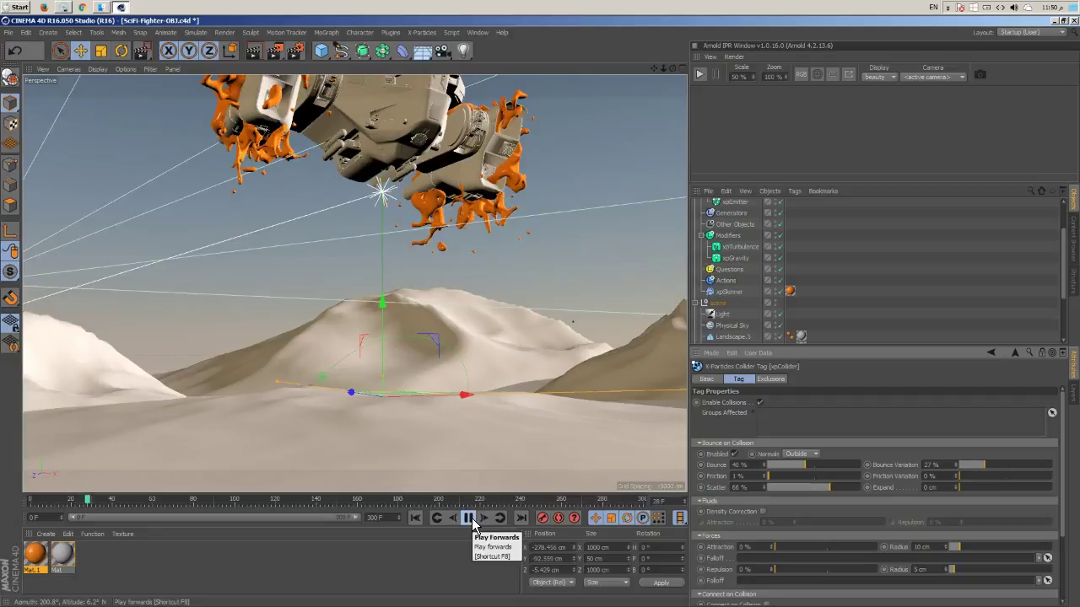
left_click(739, 258)
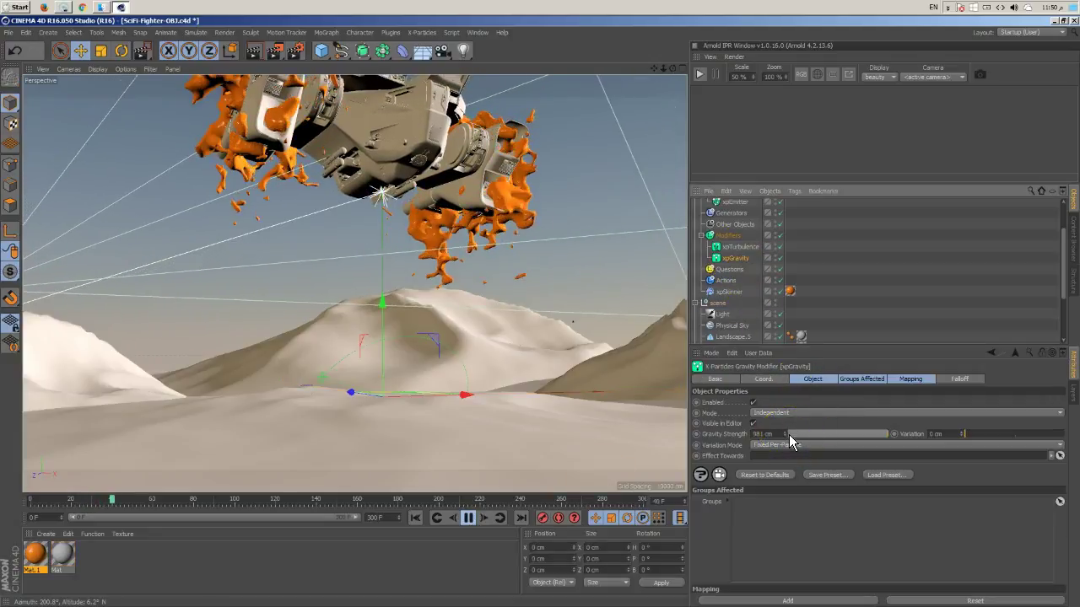
left_click_drag(970, 434, 988, 429)
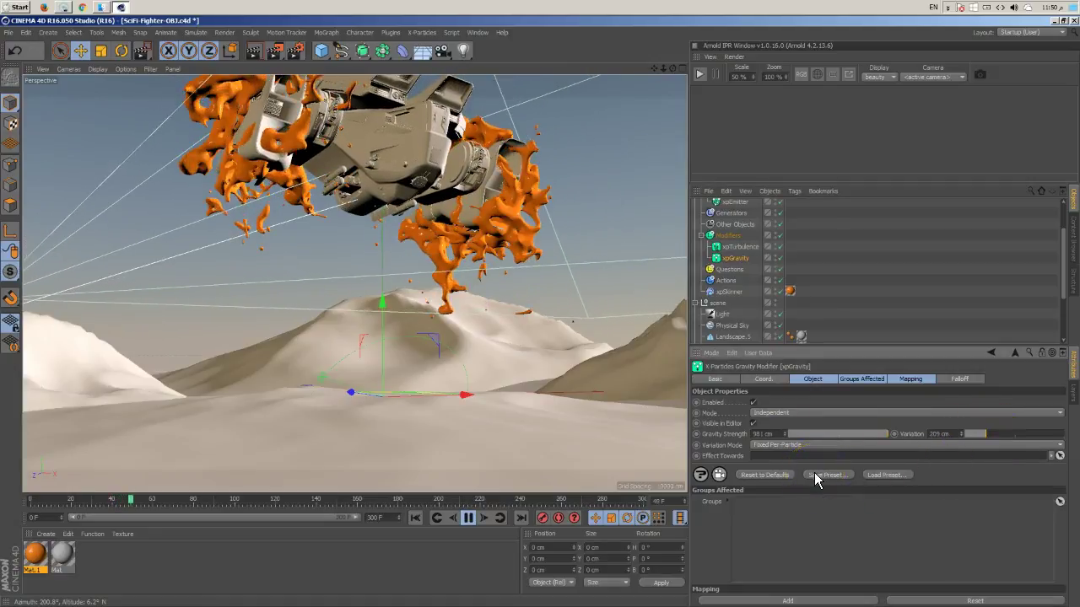
Step: Set the xpSkinner's Custom Radius to 5 cm while the simulation plays
left_click(727, 291)
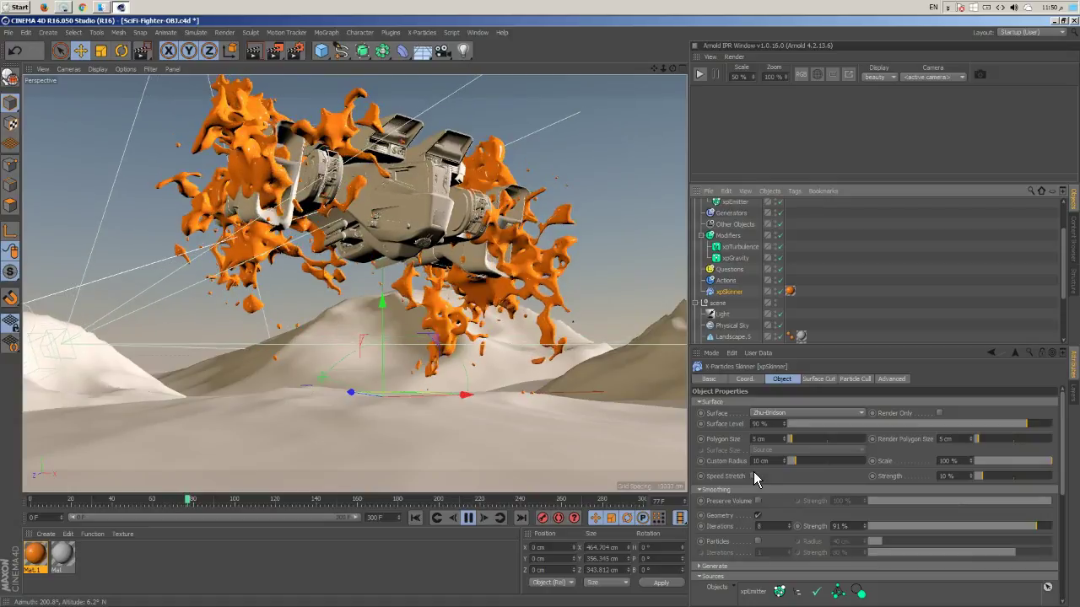
left_click(721, 486)
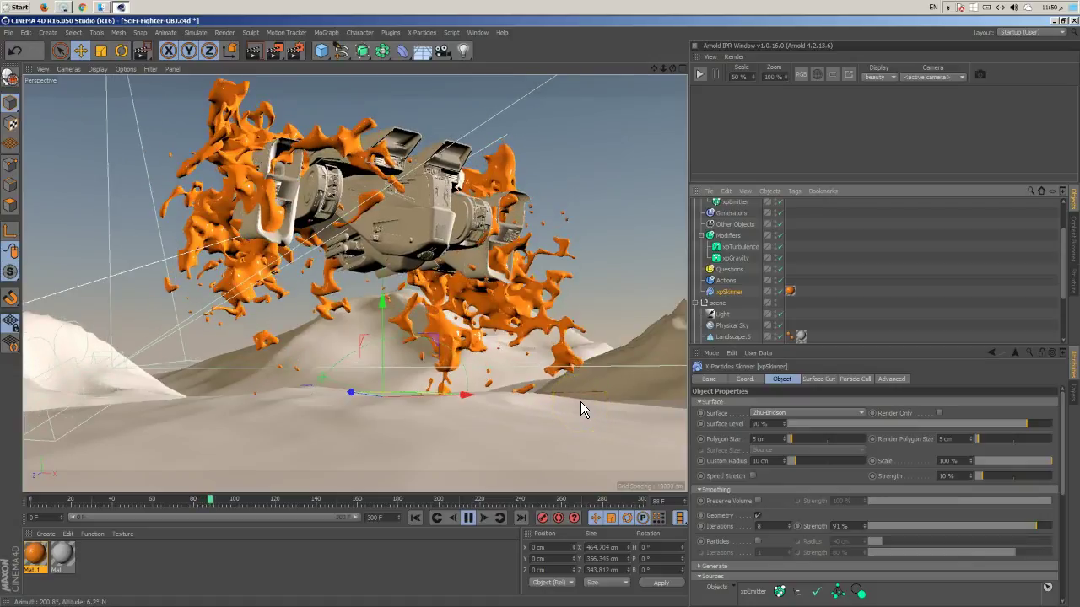
double_click(770, 462)
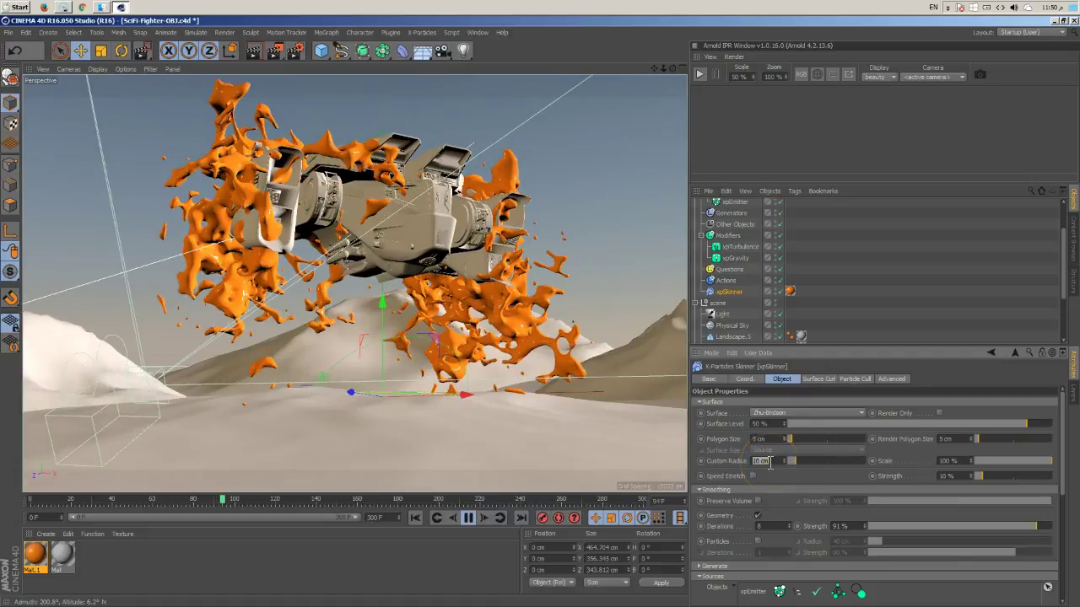
type("5")
key("Return")
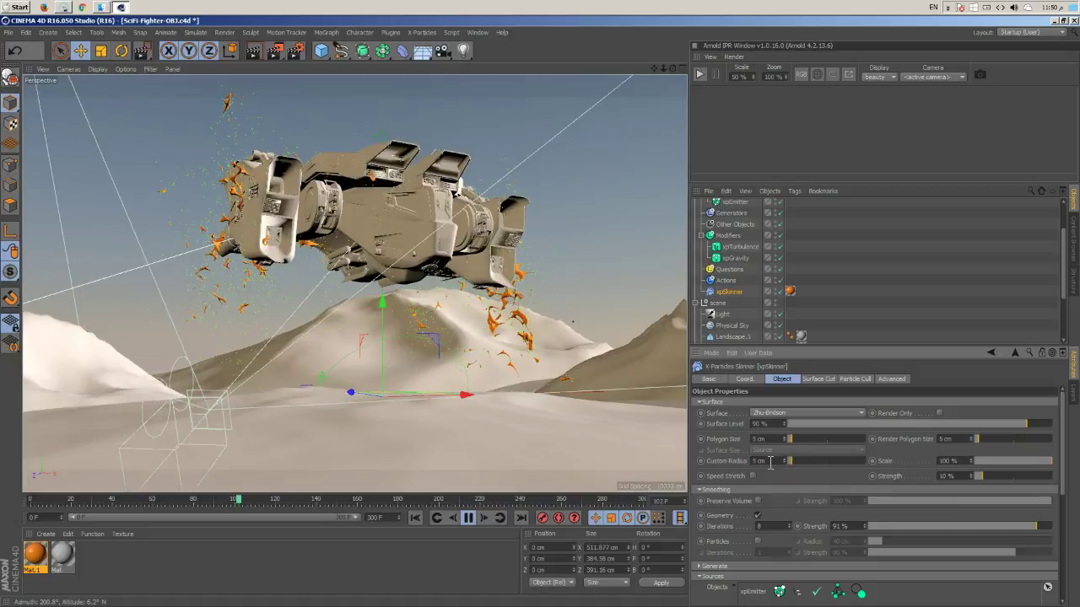
Step: Raise the xpSkinner's Custom Radius to 8 cm
left_click(771, 462)
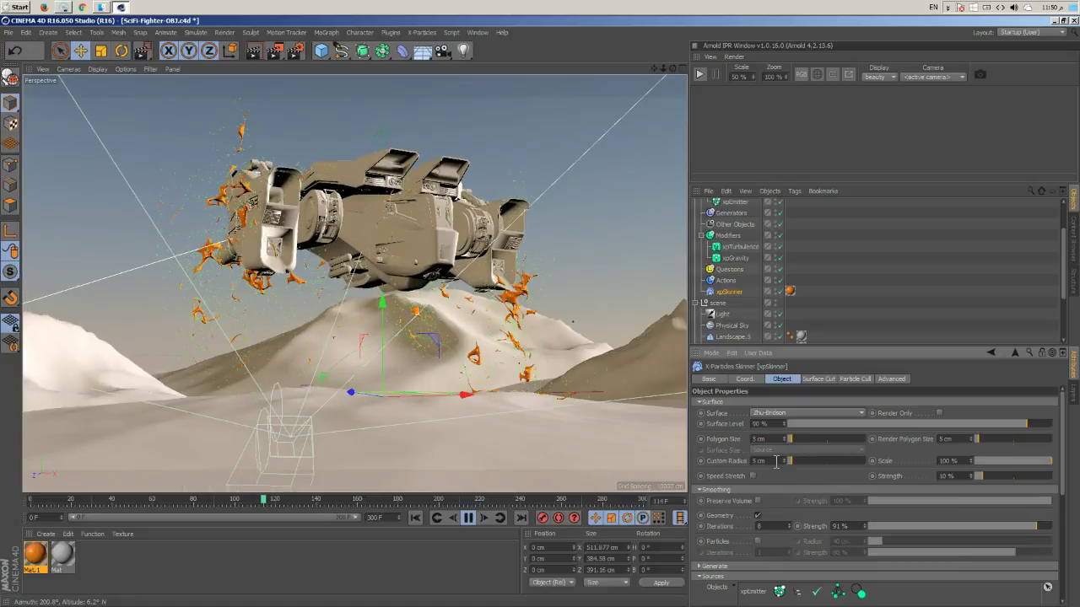
double_click(775, 461)
type("8")
key("Return")
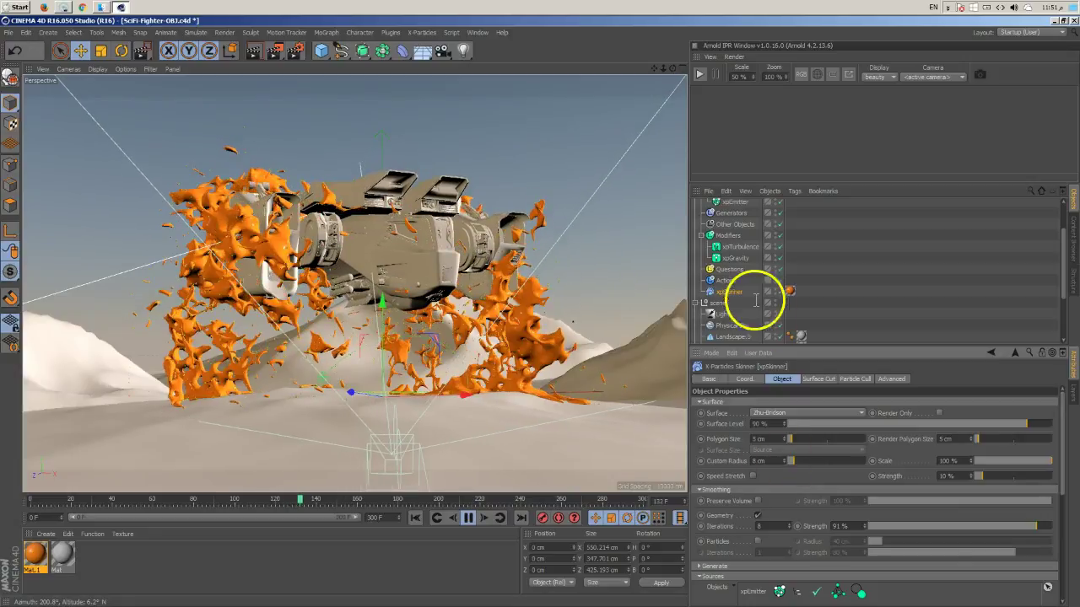
Step: Examine the fluid, force and connection settings of the Landscape's xpCollider tag and stop the playback
left_click(850, 308)
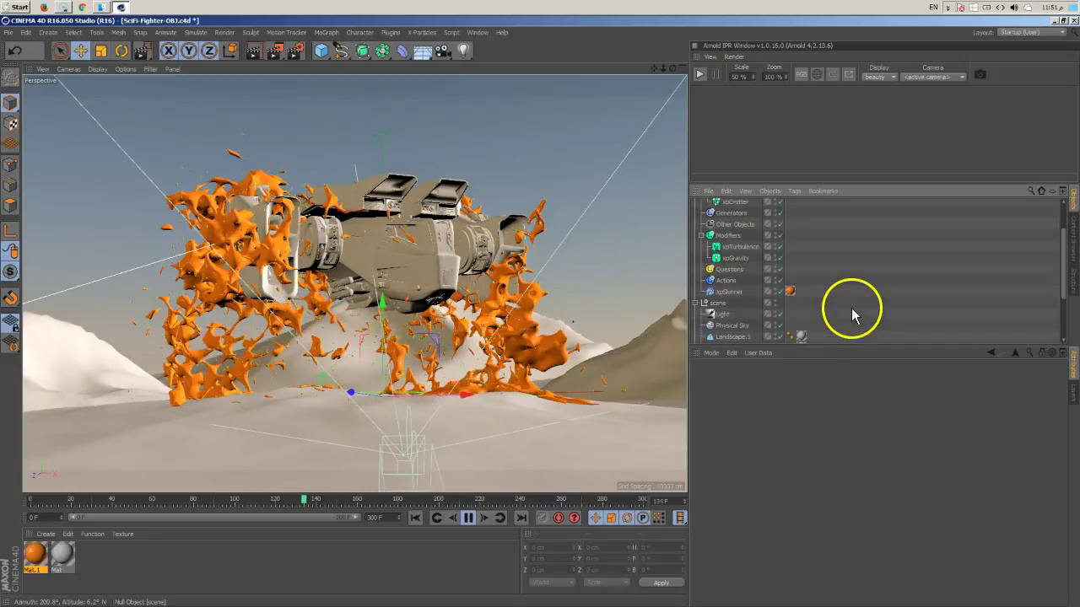
scroll(851, 308, "down", 3)
left_click(790, 315)
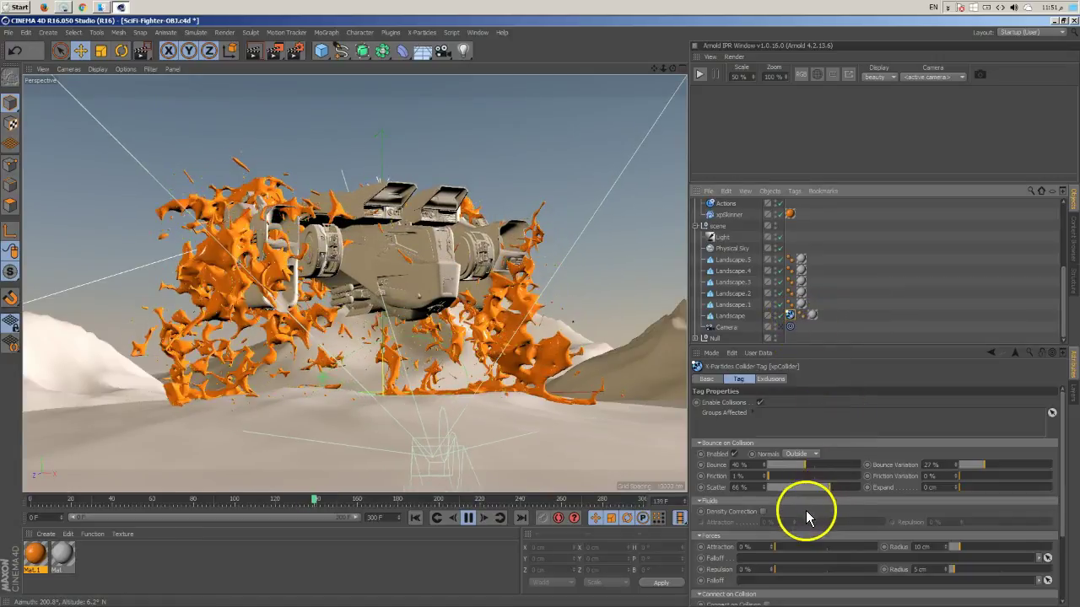
scroll(805, 512, "down", 3)
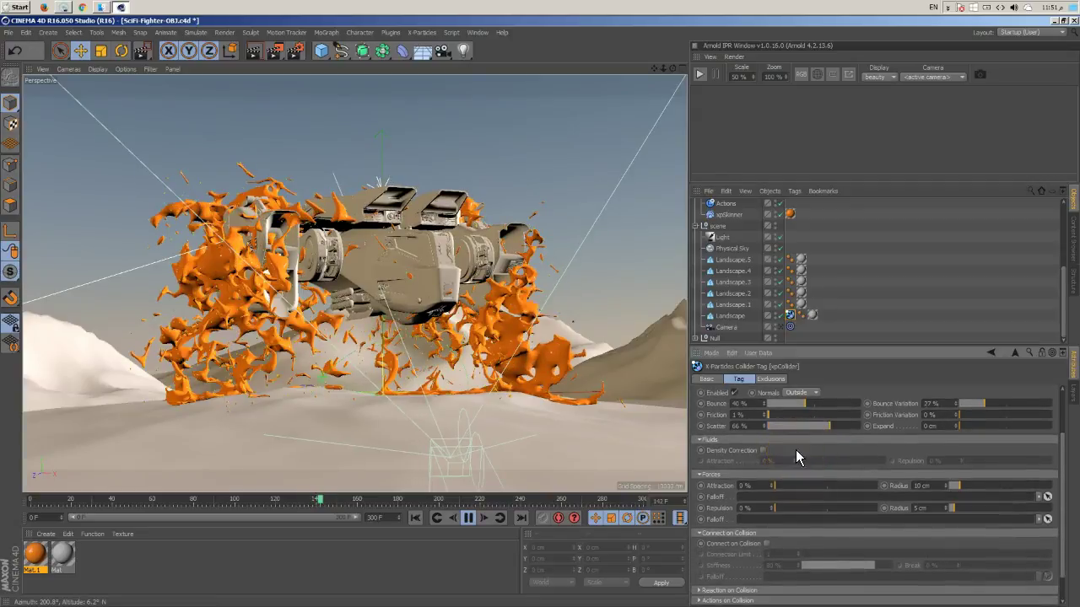
left_click(768, 540)
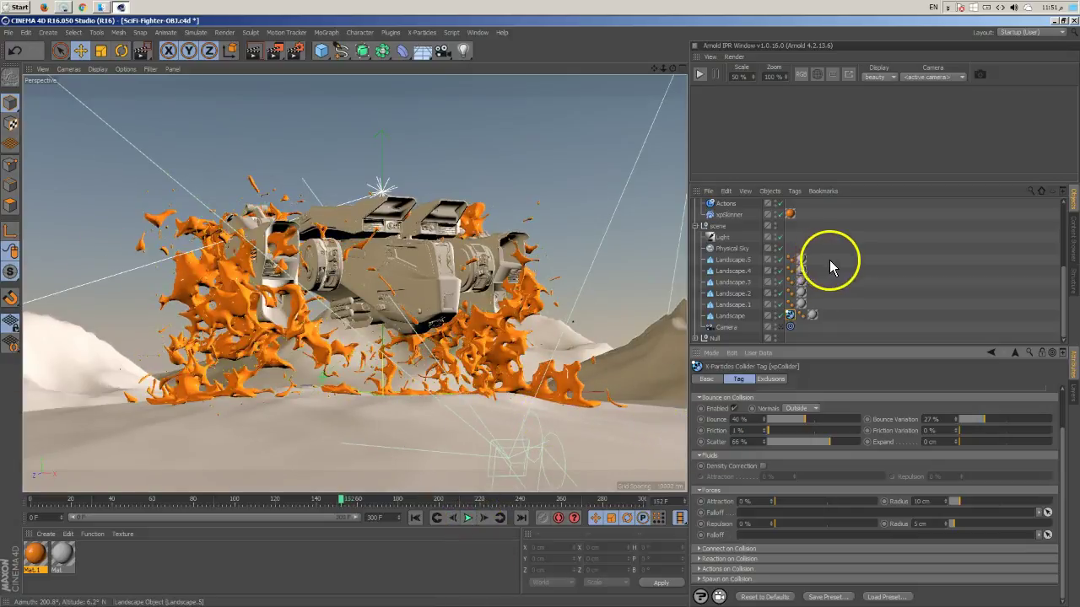
Step: Disable the Physical Sky and the Light in the scene group
left_click(778, 248)
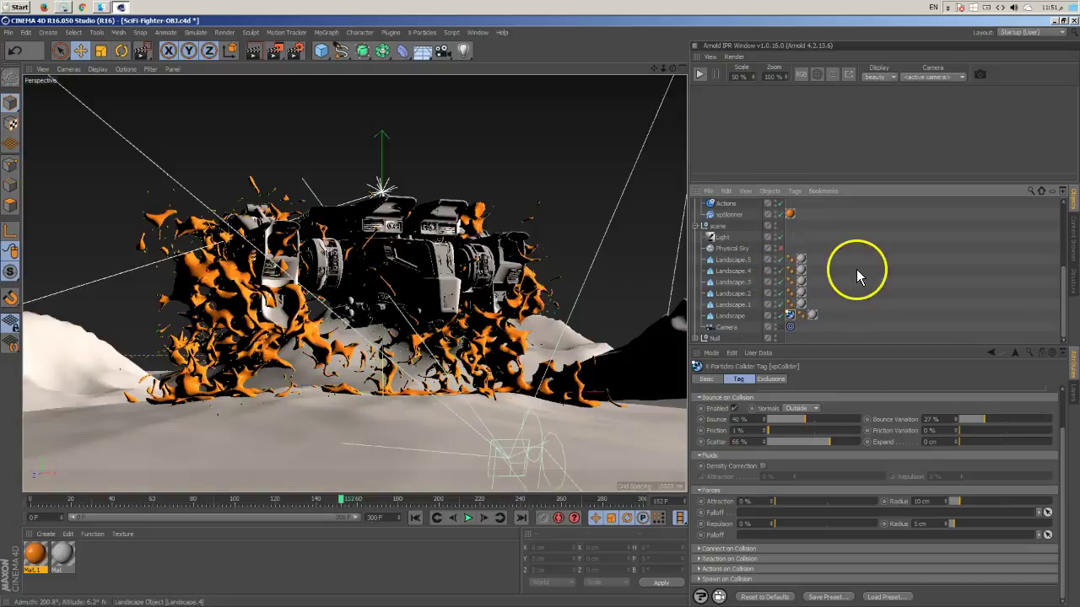
left_click(779, 237)
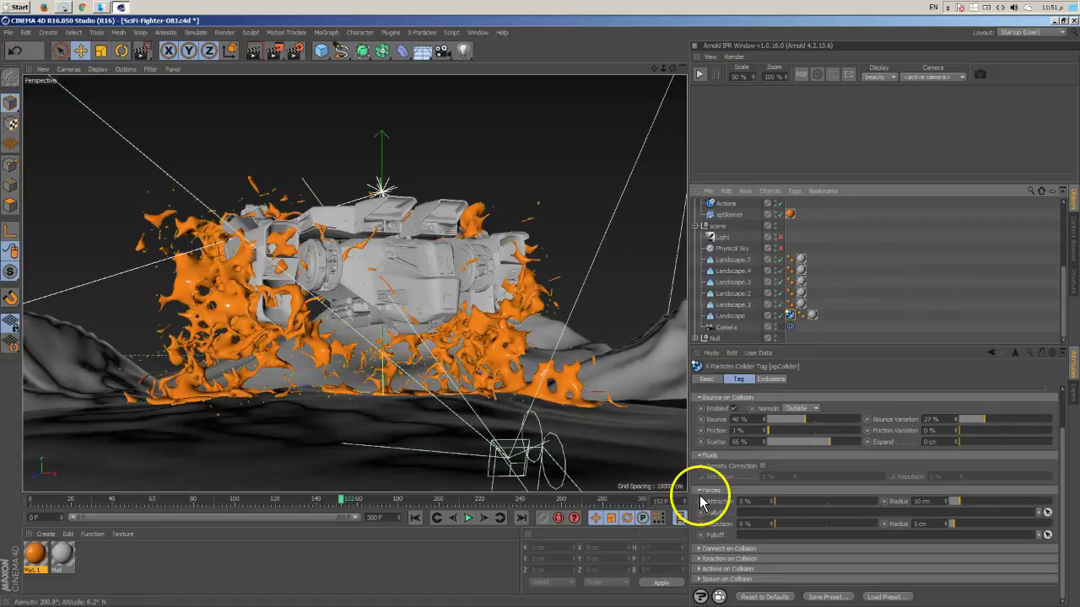
Step: Add a second xpEmitter to the X-Particles system's Emitters group and rename it xpEmitterSP
scroll(928, 270, "up", 4)
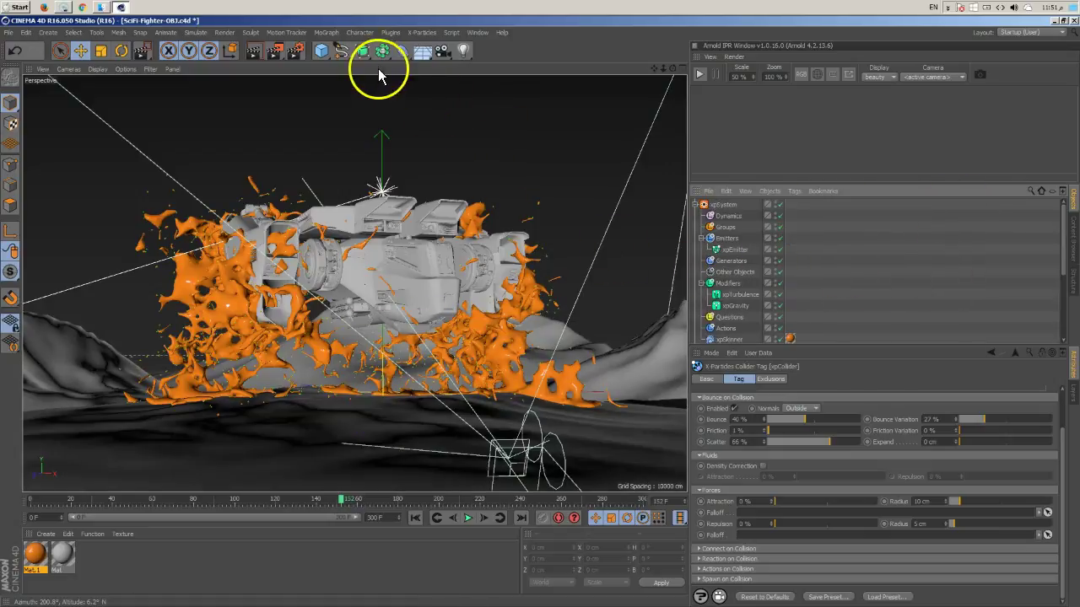
left_click(422, 32)
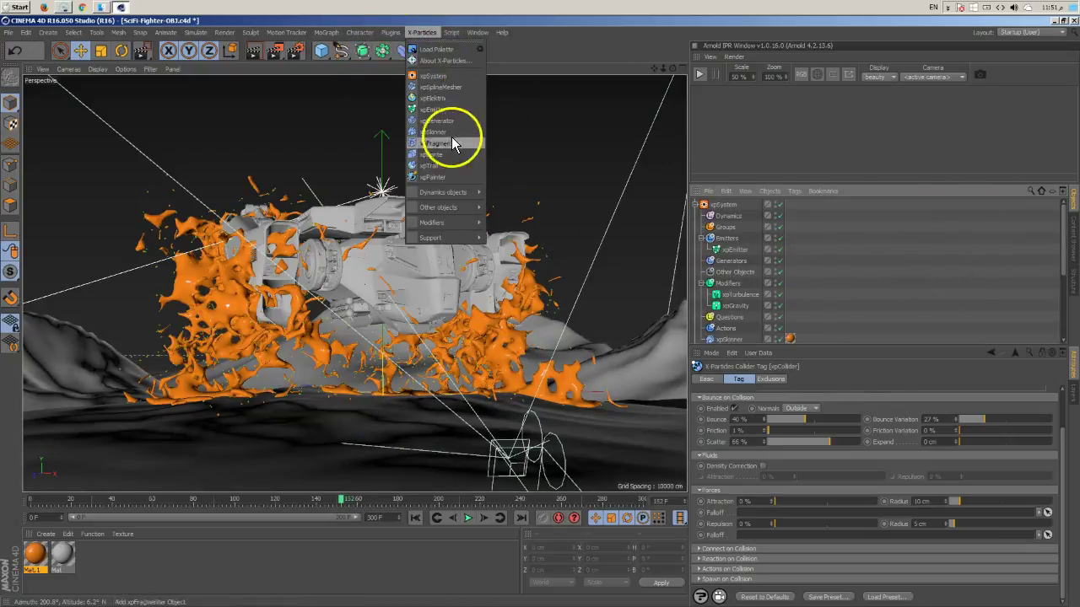
mouse_move(461, 218)
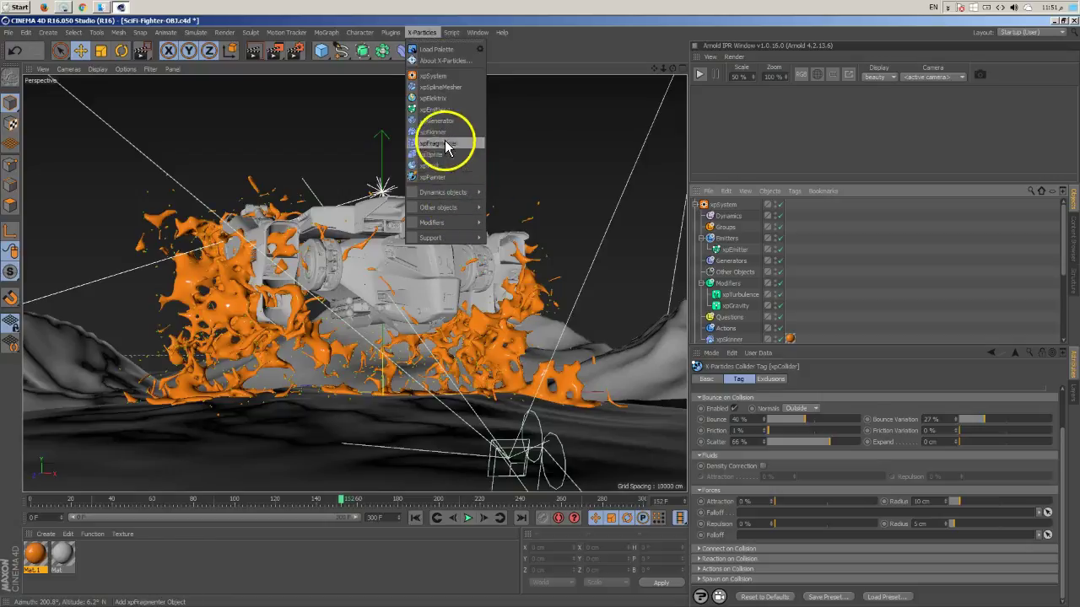
left_click(445, 109)
left_click_drag(730, 210, 722, 250)
double_click(736, 250)
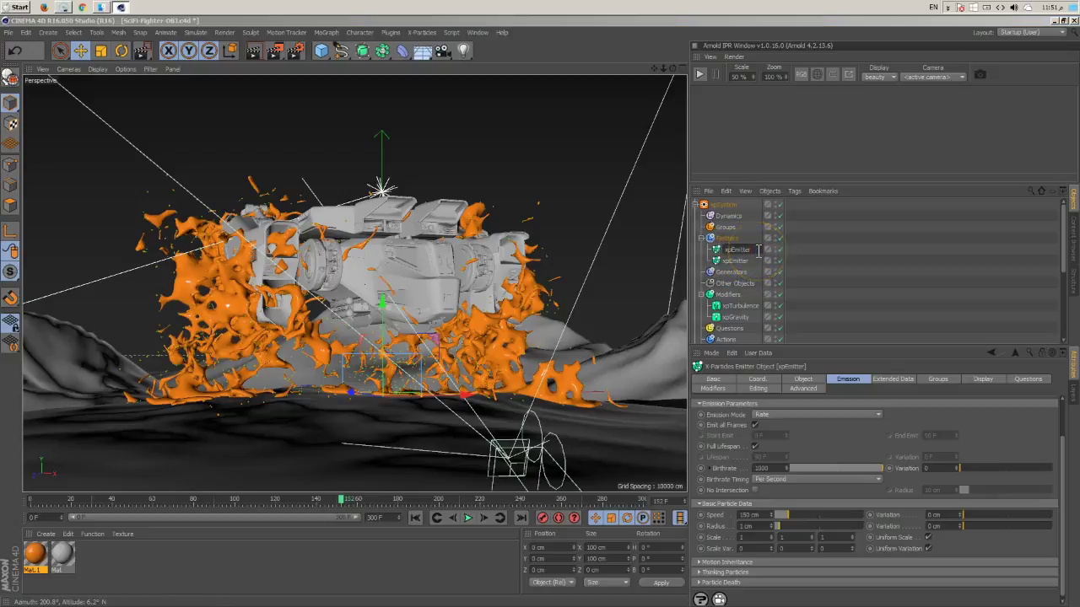
key("Return")
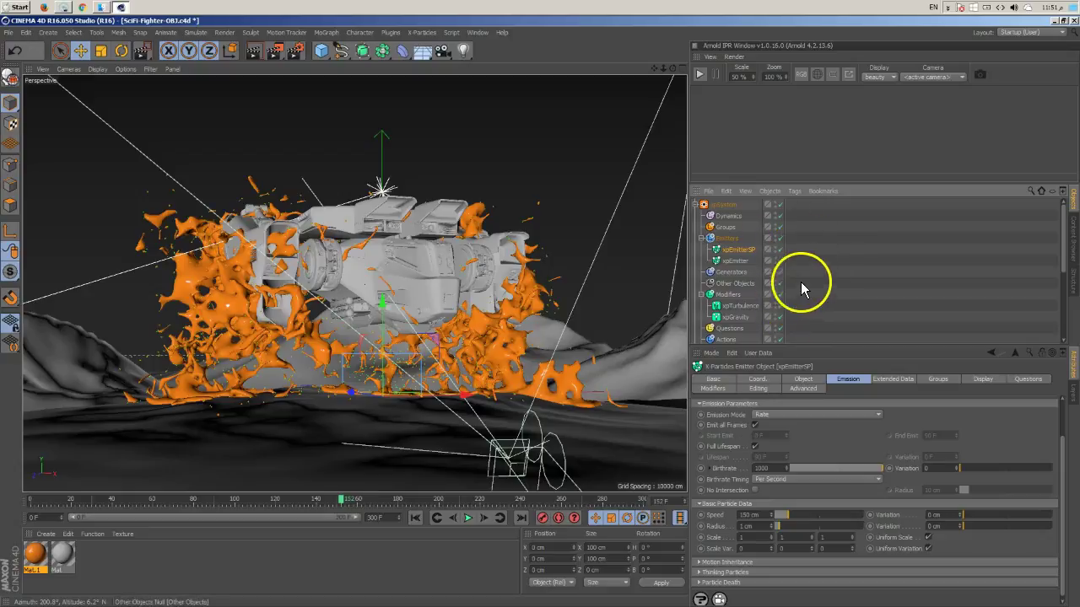
Step: Expand Spawn on Collision in the Landscape's xpCollider tag and enable it
scroll(806, 284, "down", 4)
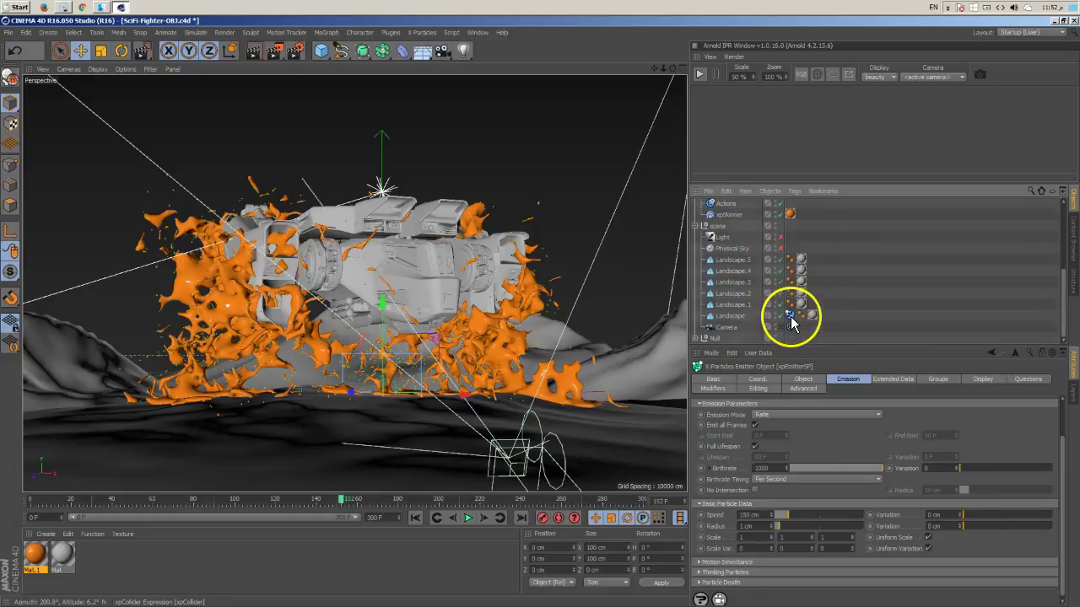
left_click(791, 315)
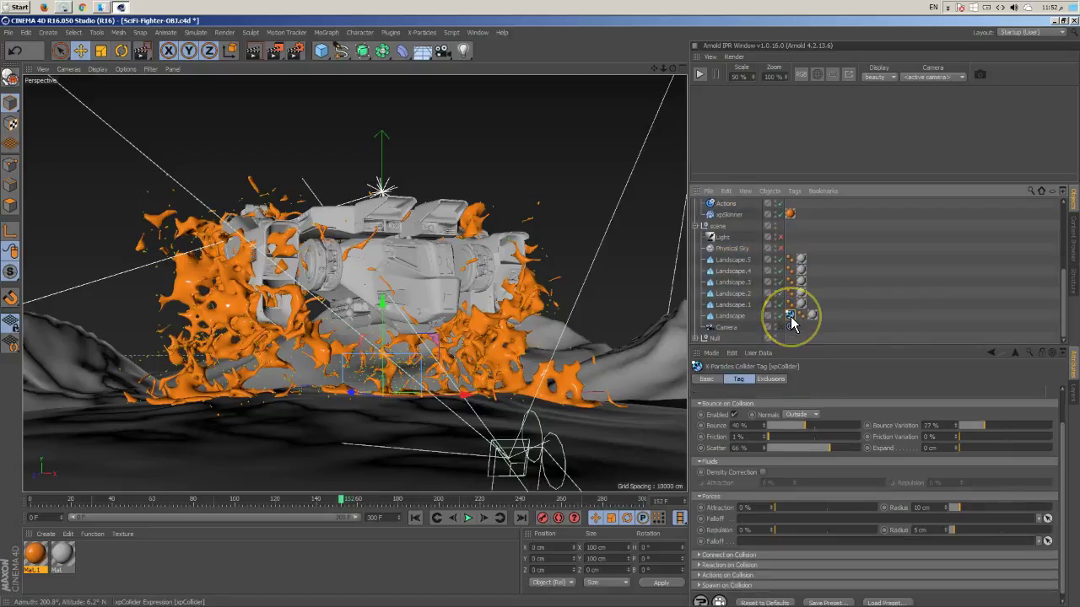
left_click(753, 586)
scroll(840, 582, "down", 5)
left_click(807, 471)
scroll(835, 430, "up", 2)
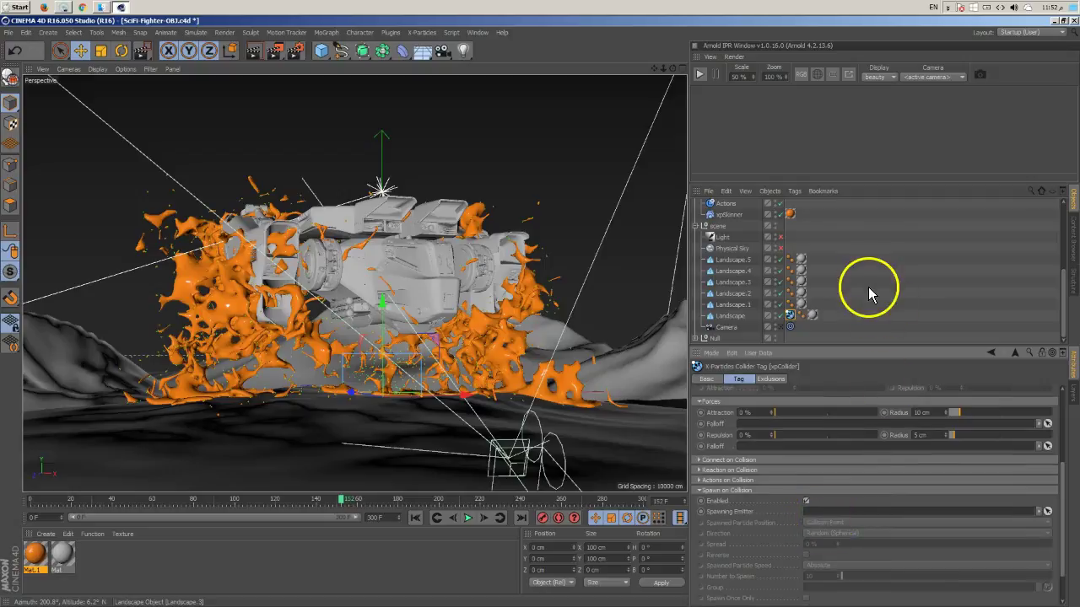
Step: Assign xpEmitterSP as the Spawning Emitter in the Landscape collider's Spawn on Collision settings
scroll(869, 291, "up", 5)
left_click_drag(739, 249, 834, 514)
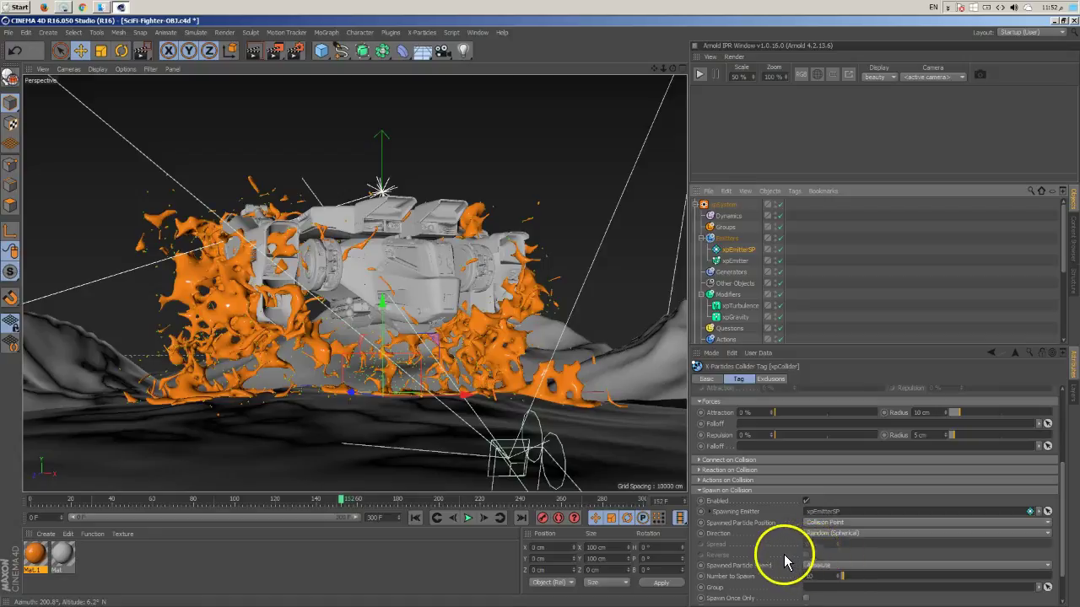
scroll(832, 506, "down", 2)
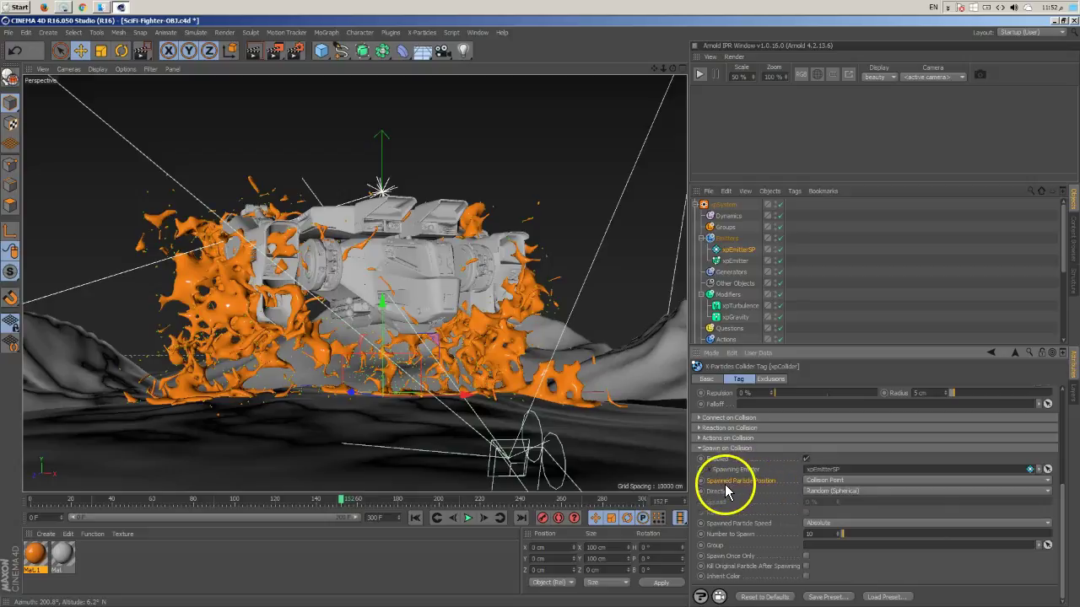
Step: Keep Spawned Particle Position at Collision Point and Direction at Random (Spherical), and set Number to Spawn to 160
left_click(860, 482)
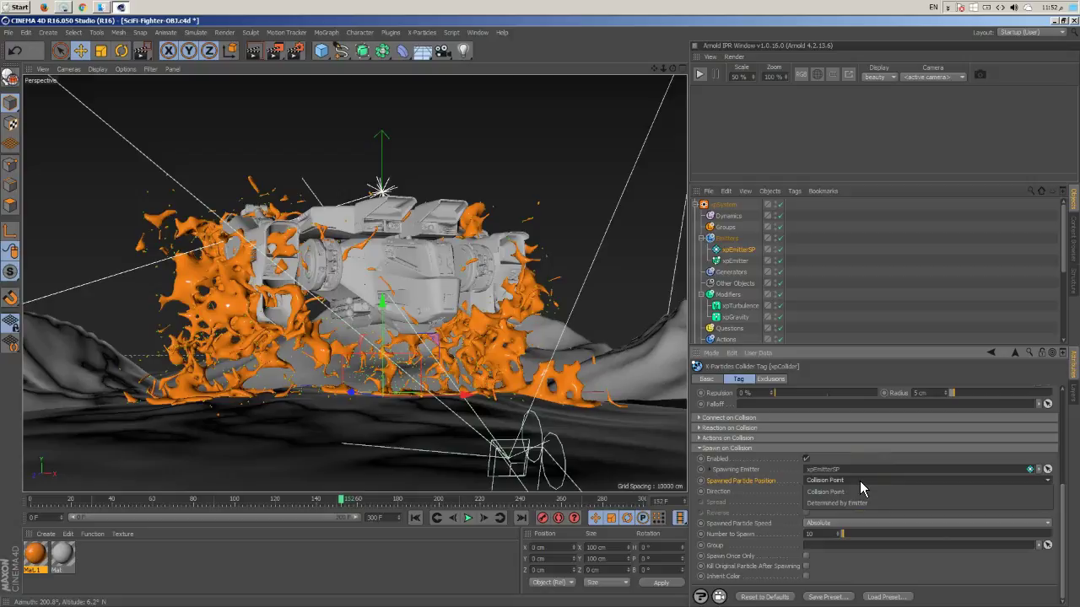
left_click(860, 489)
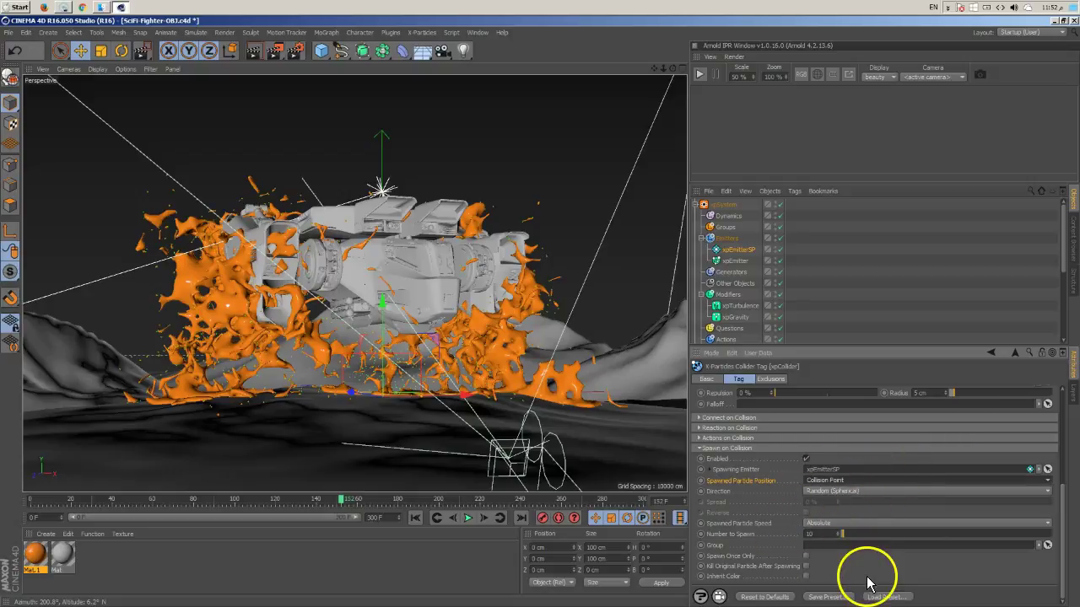
left_click(897, 493)
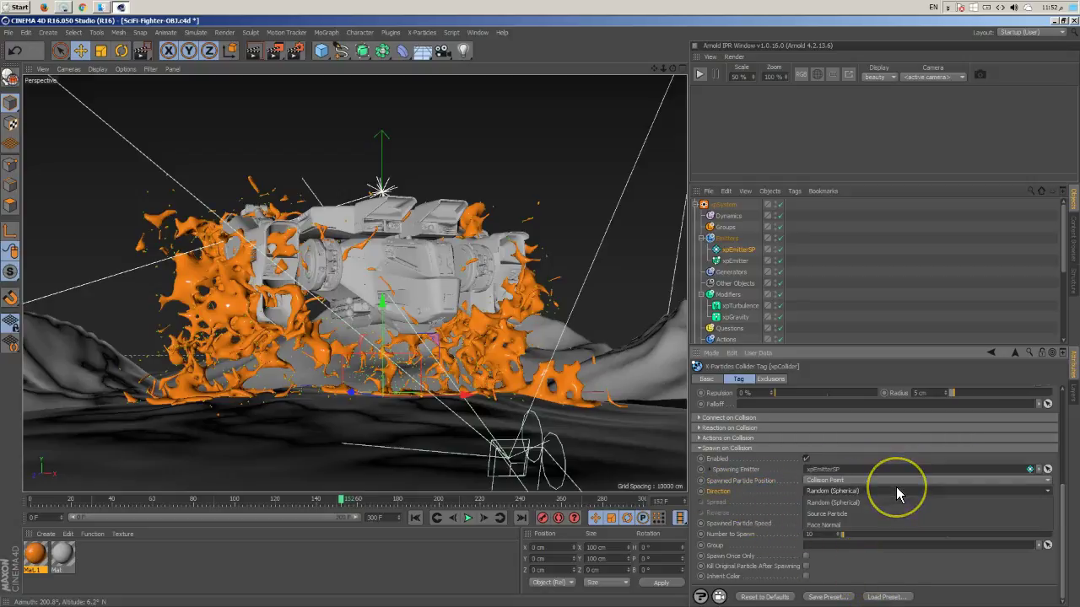
left_click(893, 561)
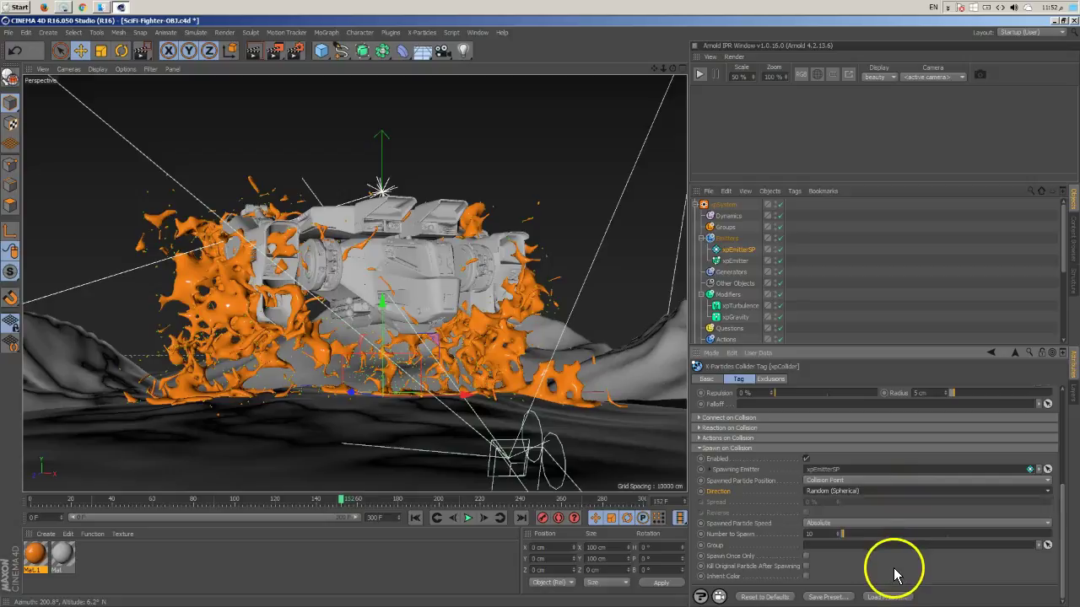
left_click(732, 524)
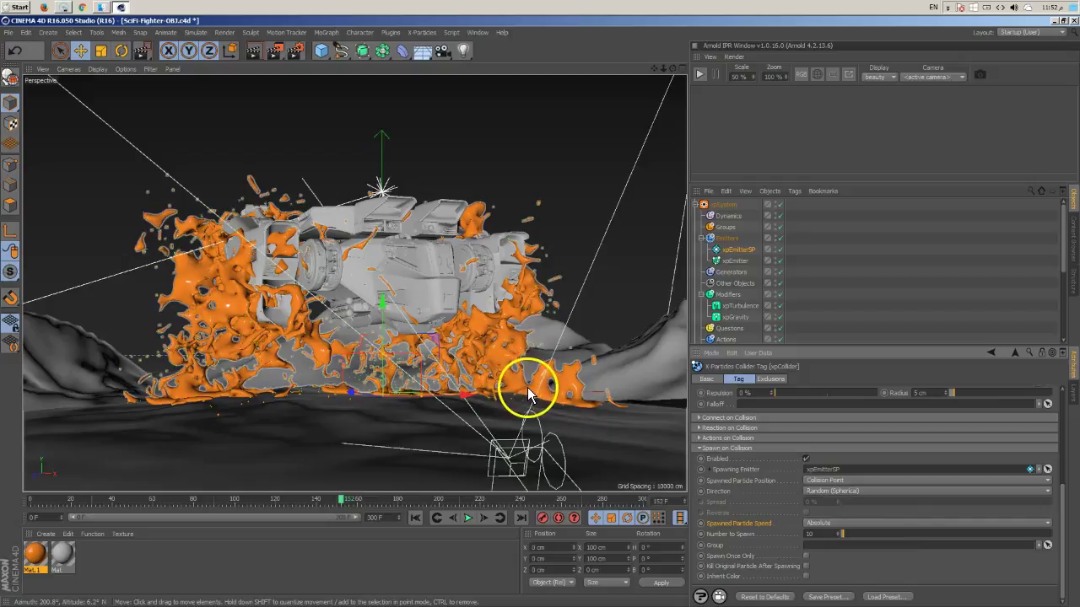
left_click_drag(847, 538, 880, 537)
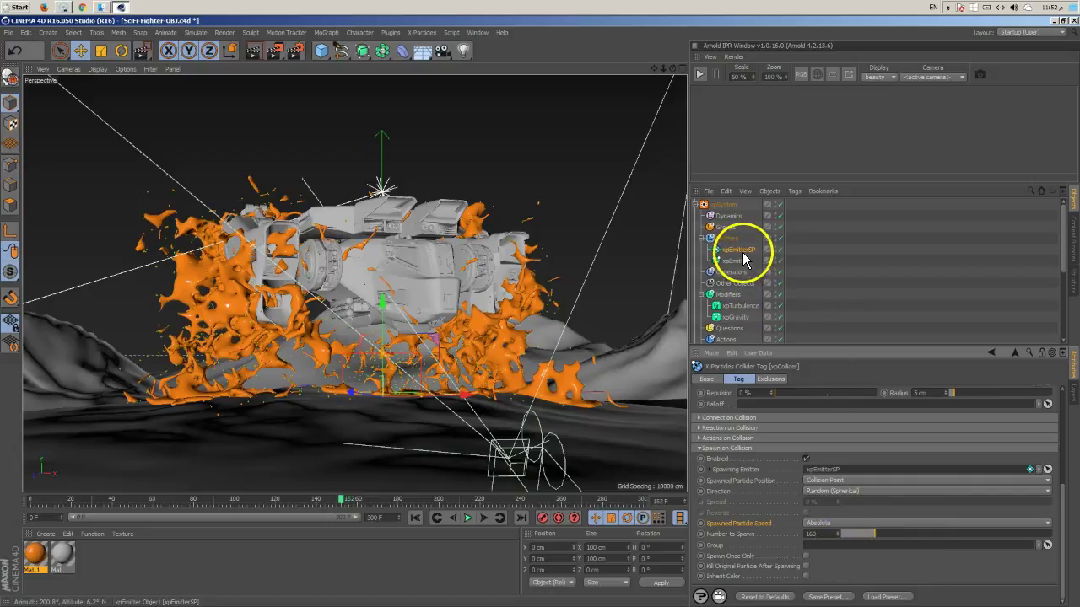
left_click(741, 250)
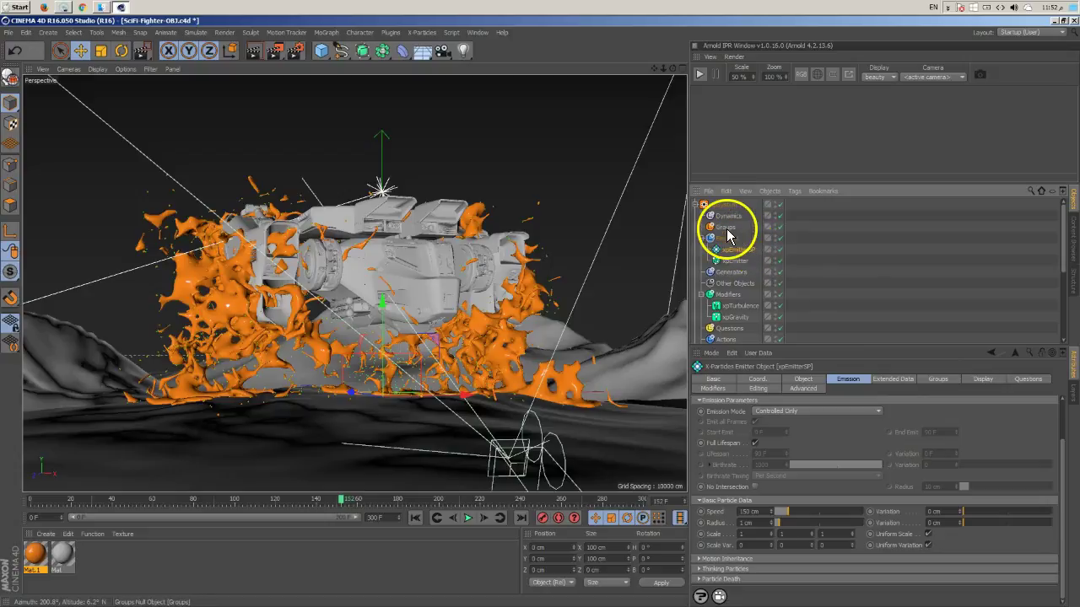
left_click(729, 235)
left_click(735, 426)
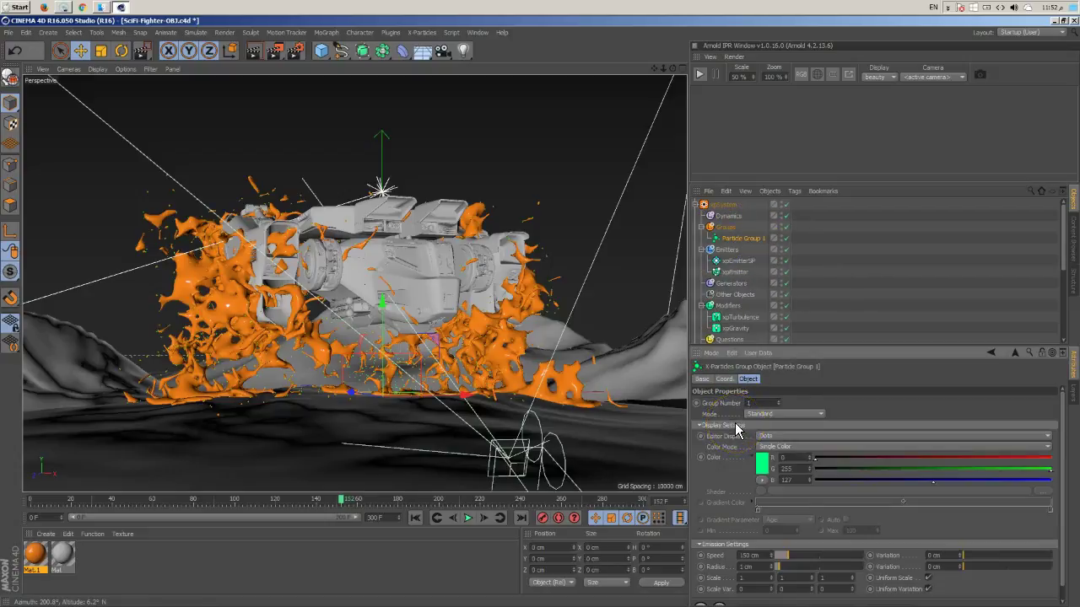
scroll(916, 369, "down", 2)
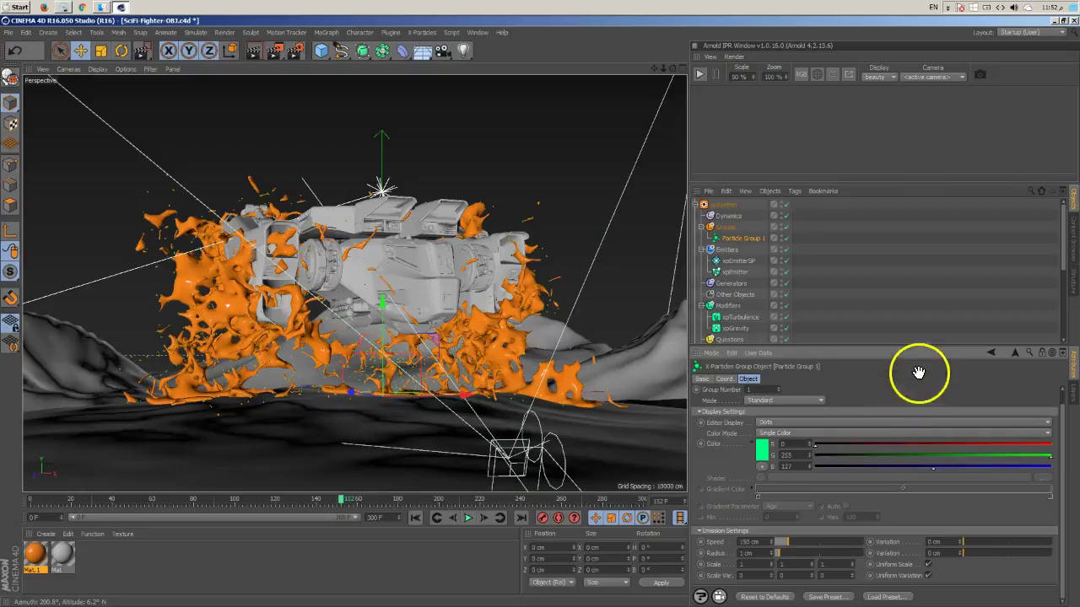
scroll(916, 386, "up", 2)
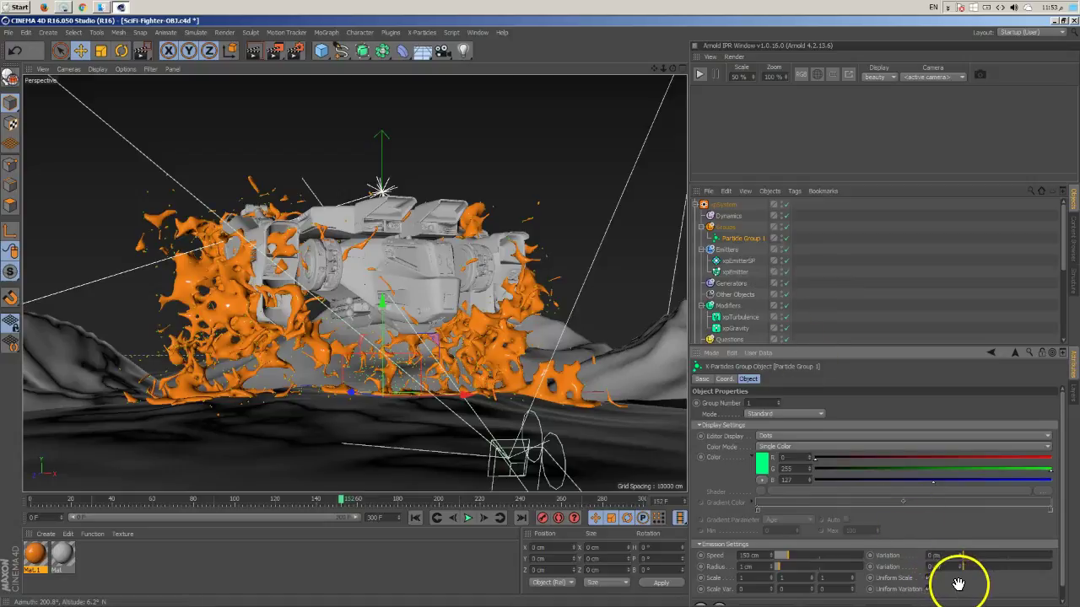
scroll(957, 565, "down", 1)
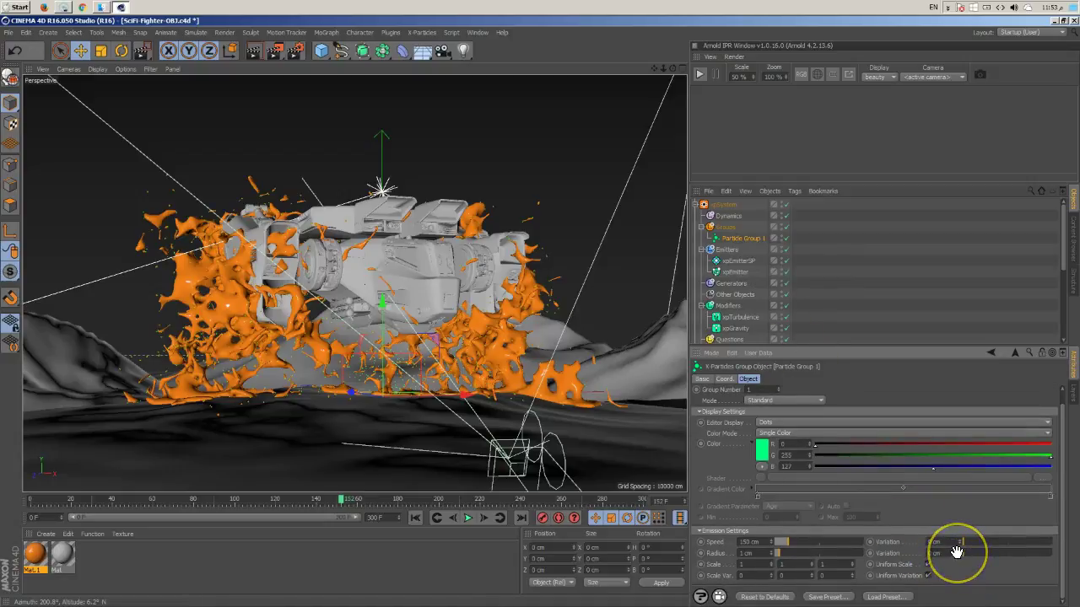
scroll(955, 552, "up", 1)
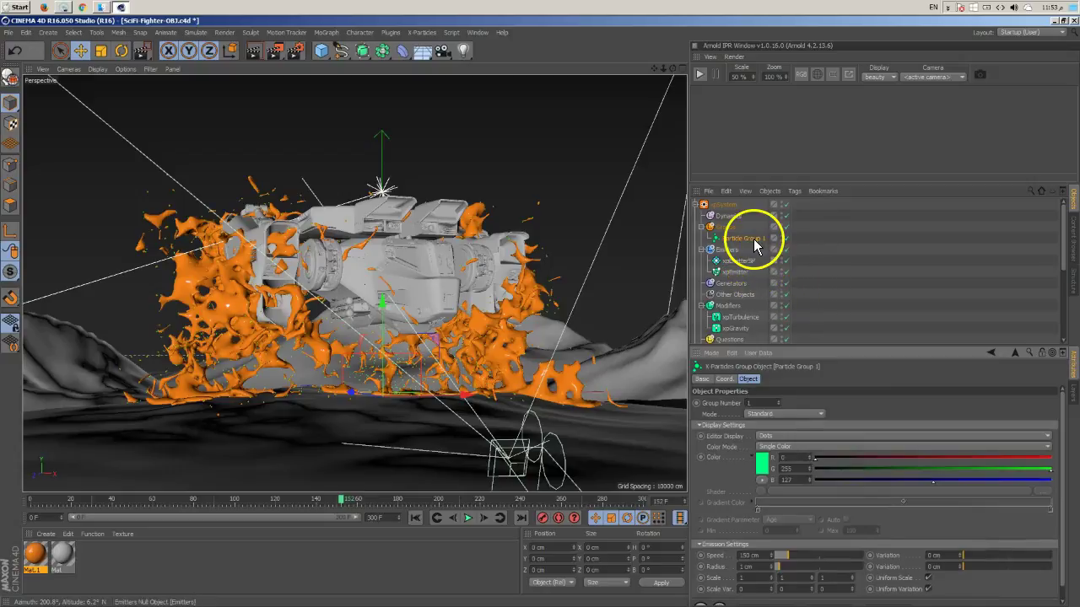
key("Delete")
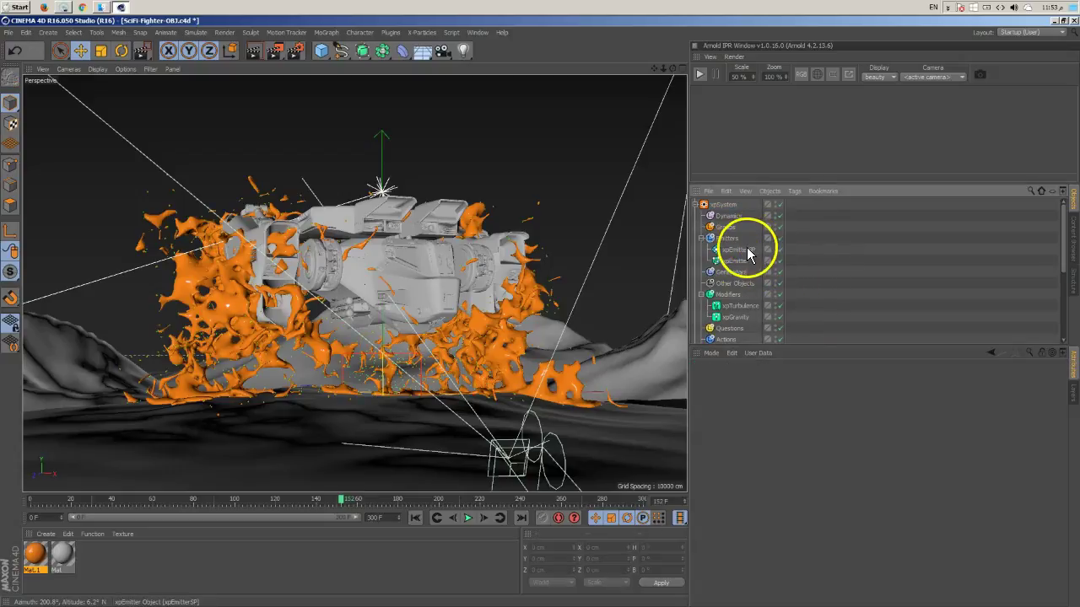
Step: Create and add a particle group to xpEmitterSP and set its display color to red (255, 12, 0)
left_click(747, 252)
left_click(939, 379)
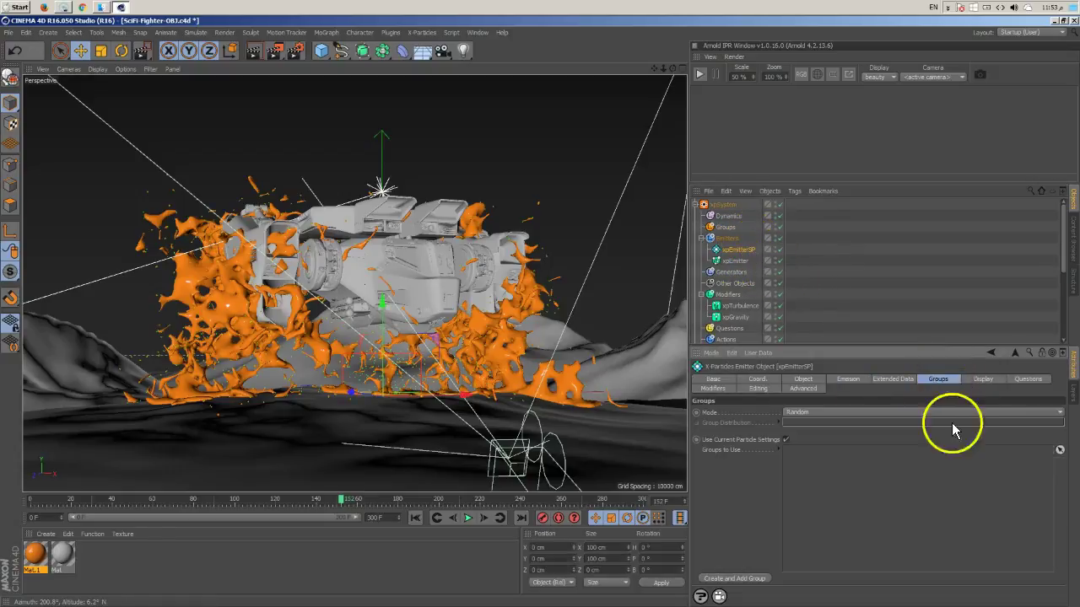
left_click(734, 579)
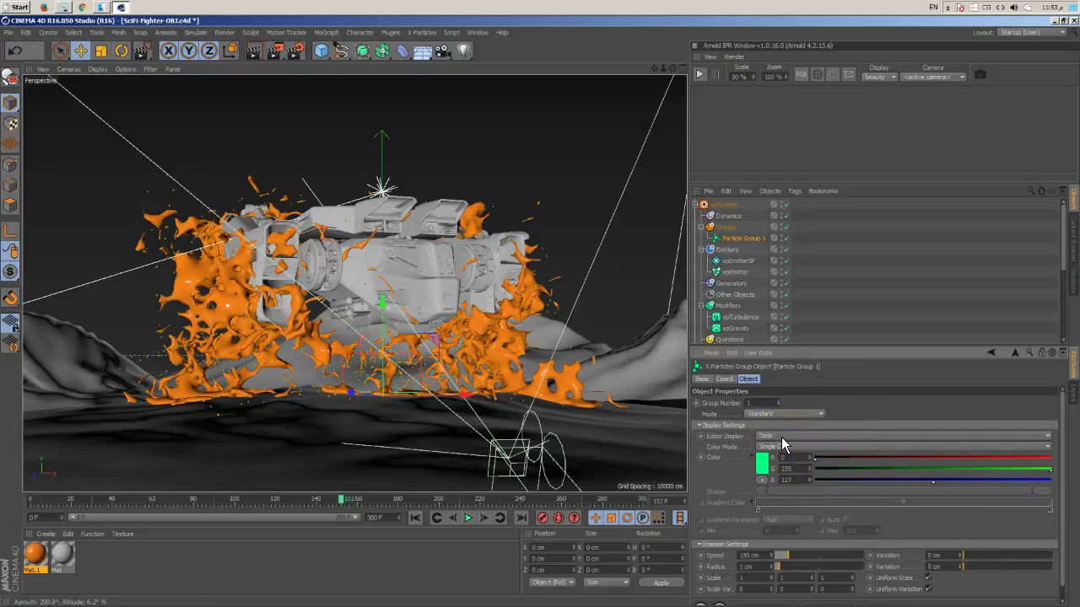
left_click(764, 467)
left_click(735, 421)
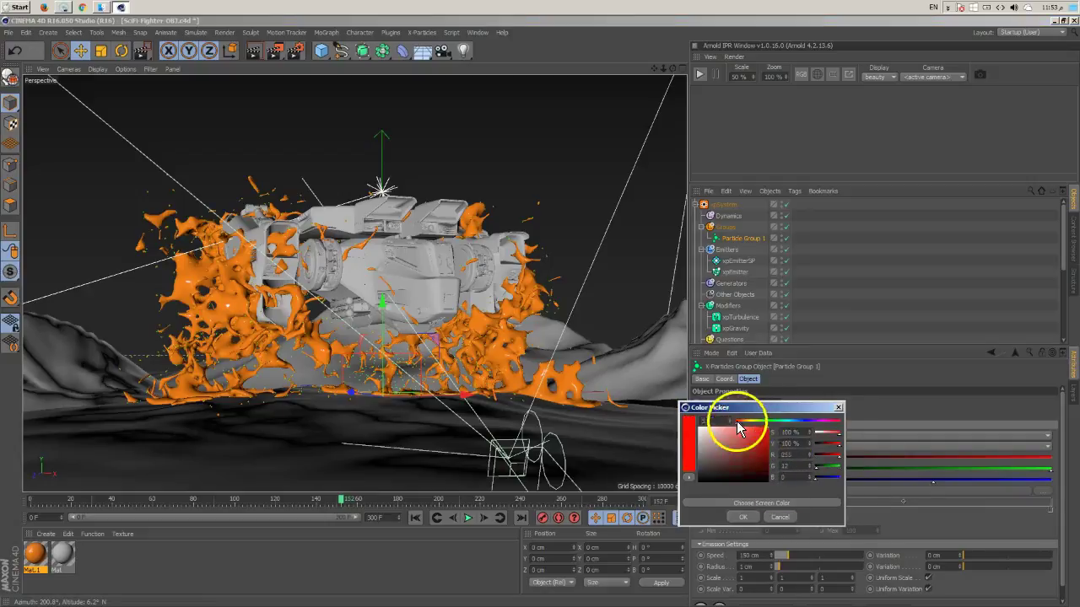
left_click(745, 517)
Step: Assign Particle Group 1 as the spawn Group in the Landscape's xpCollider tag
scroll(810, 287, "down", 5)
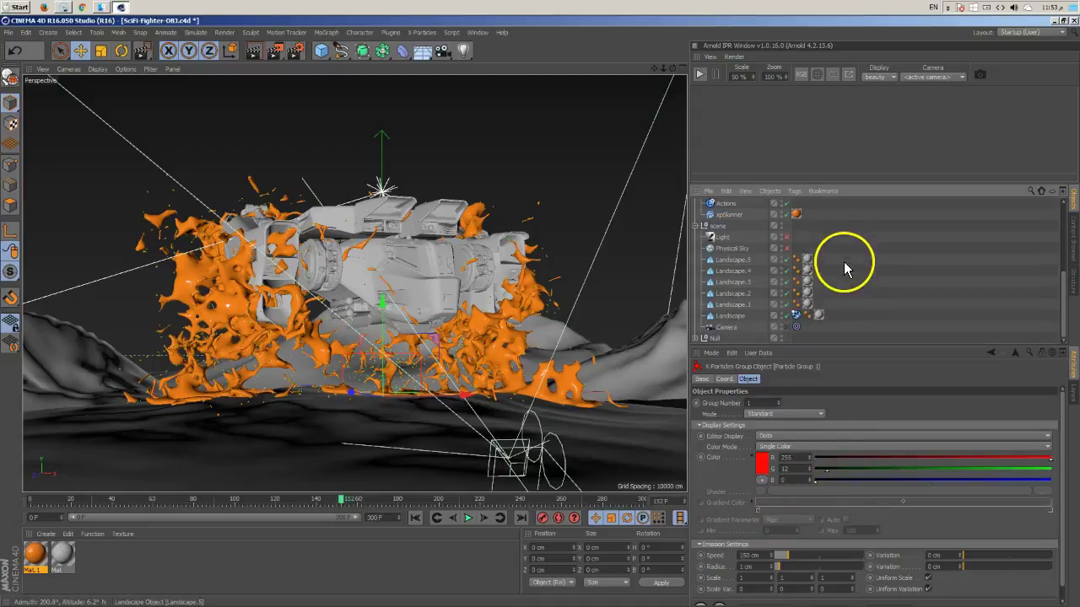
left_click(798, 314)
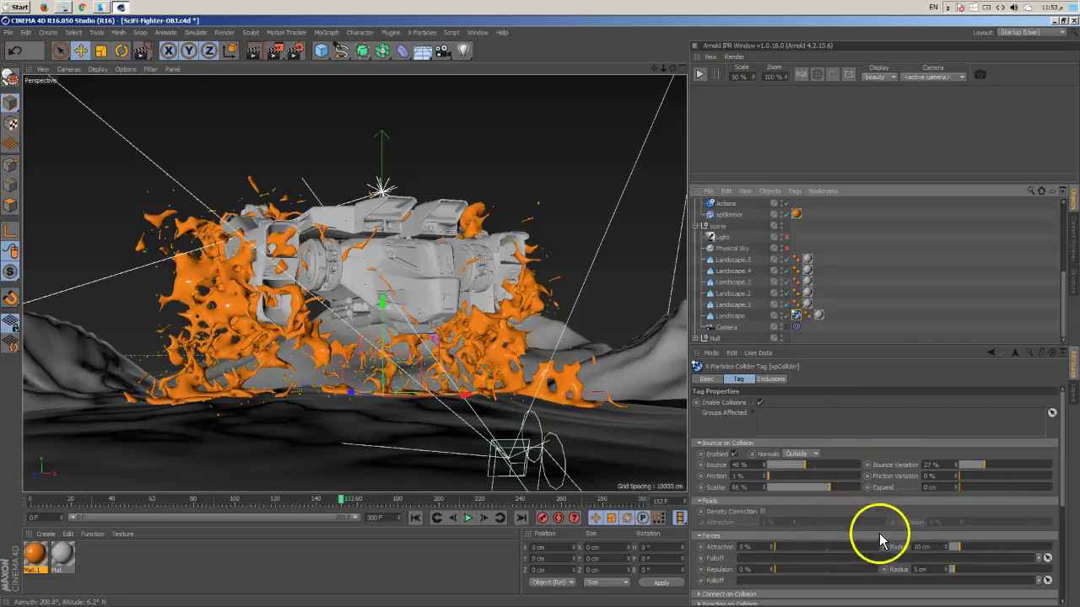
scroll(875, 495, "down", 1)
middle_click_drag(875, 496, 873, 337)
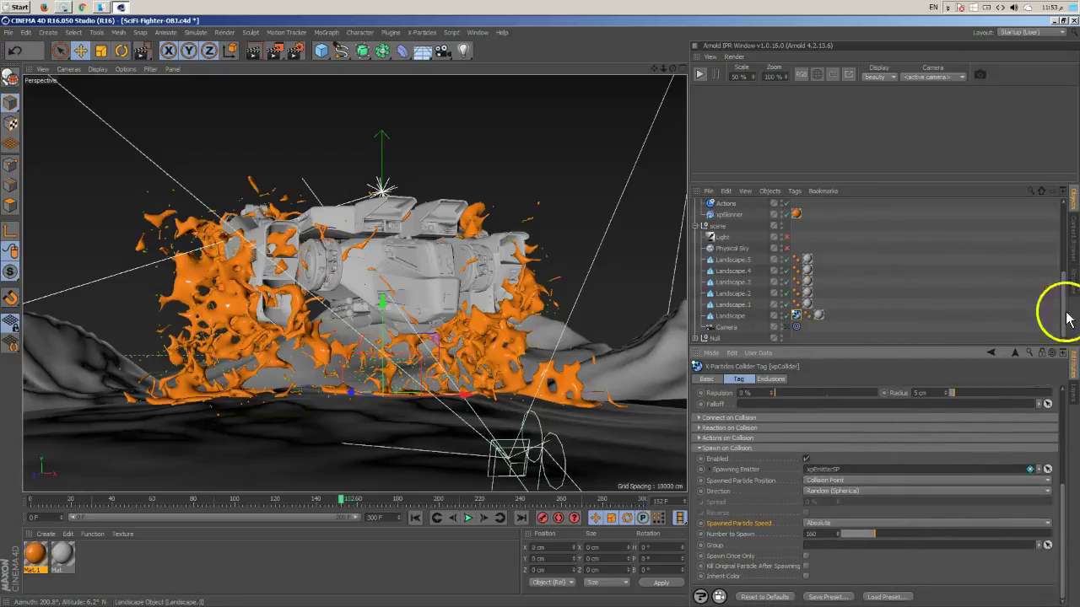
left_click_drag(1070, 323, 1063, 255)
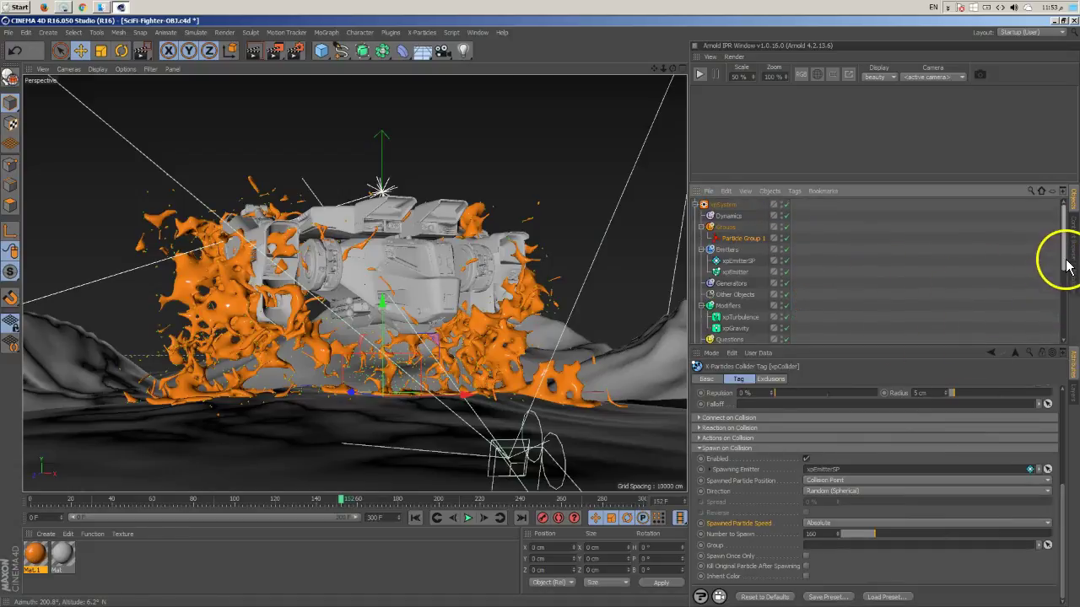
left_click_drag(728, 238, 832, 548)
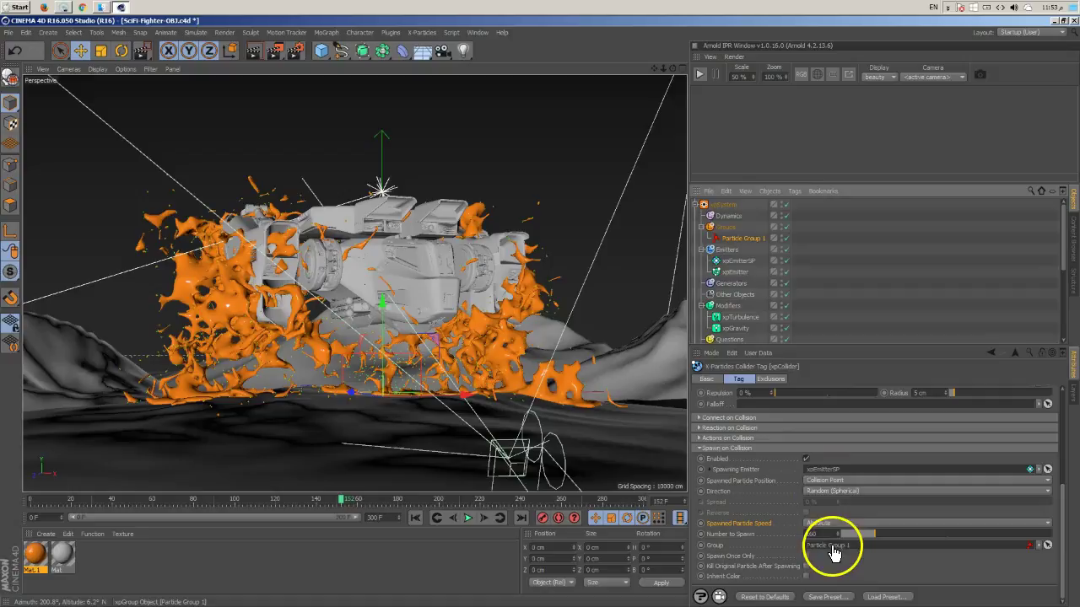
Step: Enable Spawn Once Only and Kill Original Particle After Spawning with Inherit Color off, and replay the simulation from the start
left_click(731, 558)
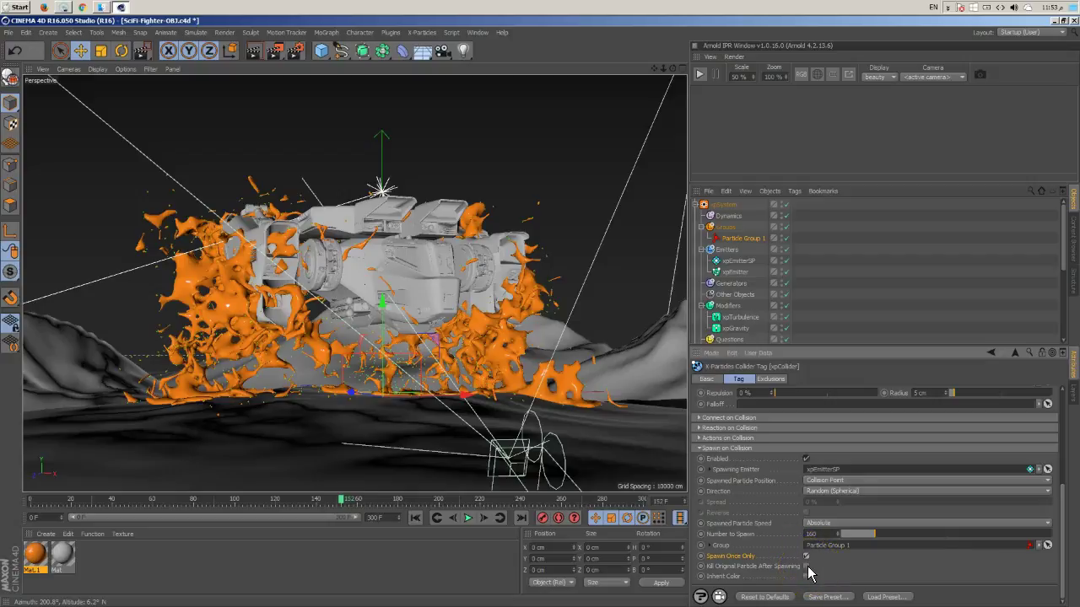
left_click(807, 578)
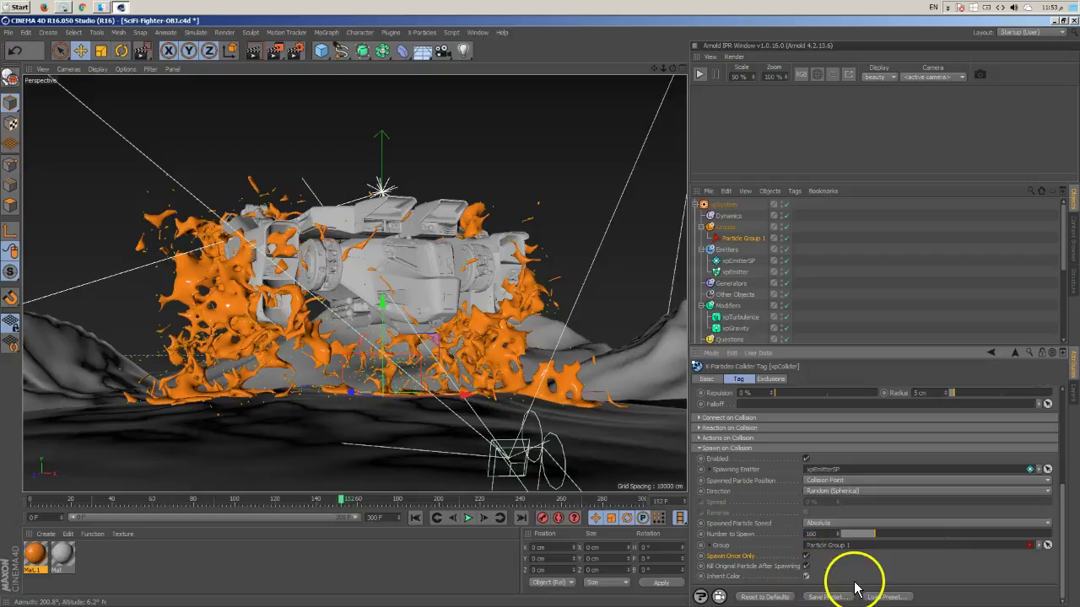
left_click(808, 576)
left_click(417, 519)
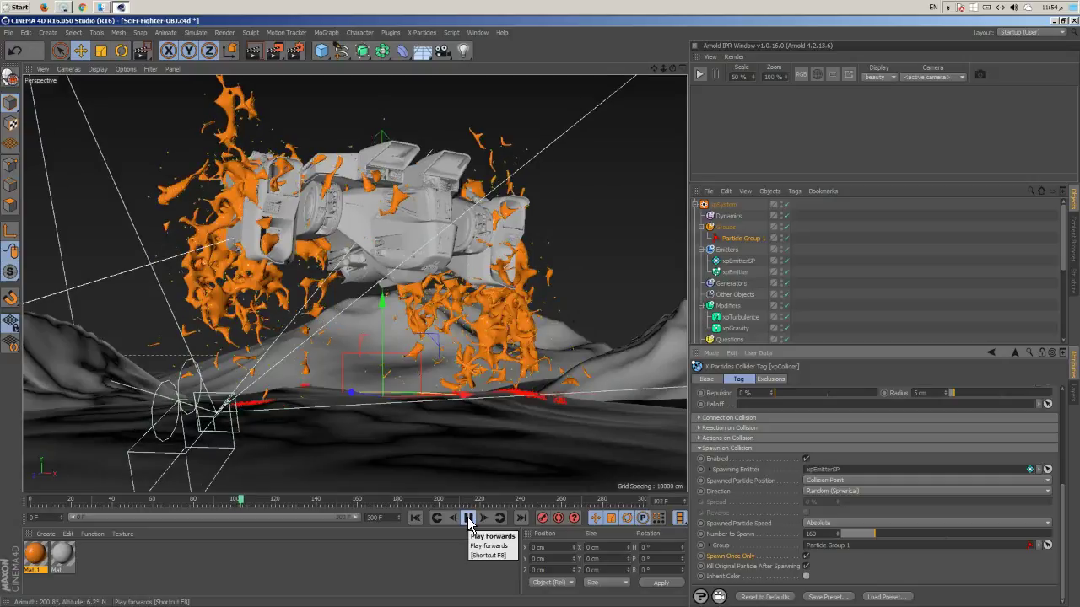
left_click(469, 519)
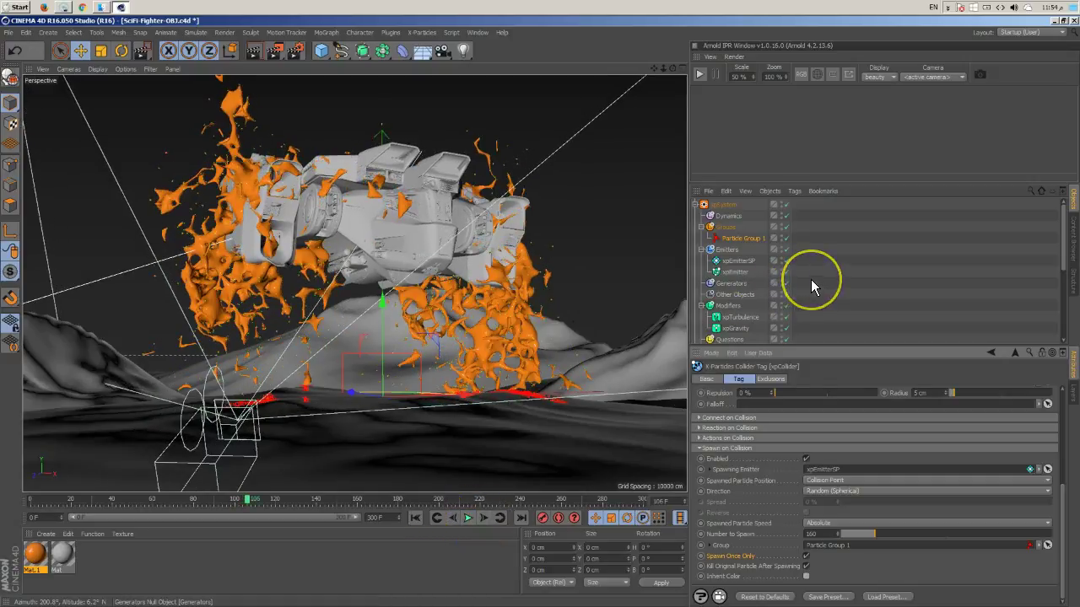
Step: Exclude xpGravity from xpEmitterSP's particle modifiers and replay the simulation from the start
left_click(749, 262)
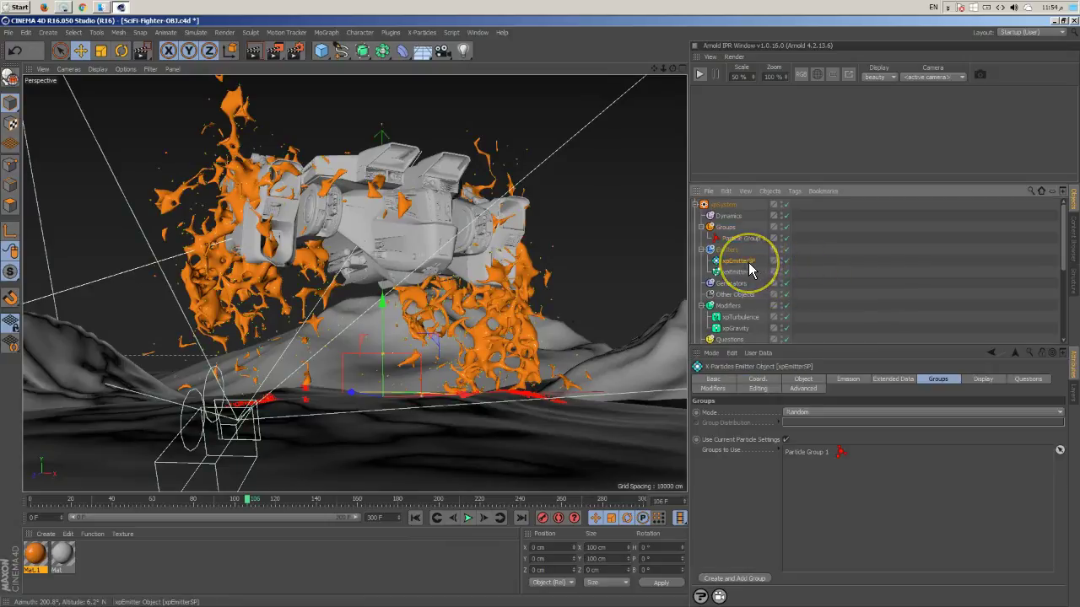
left_click(713, 389)
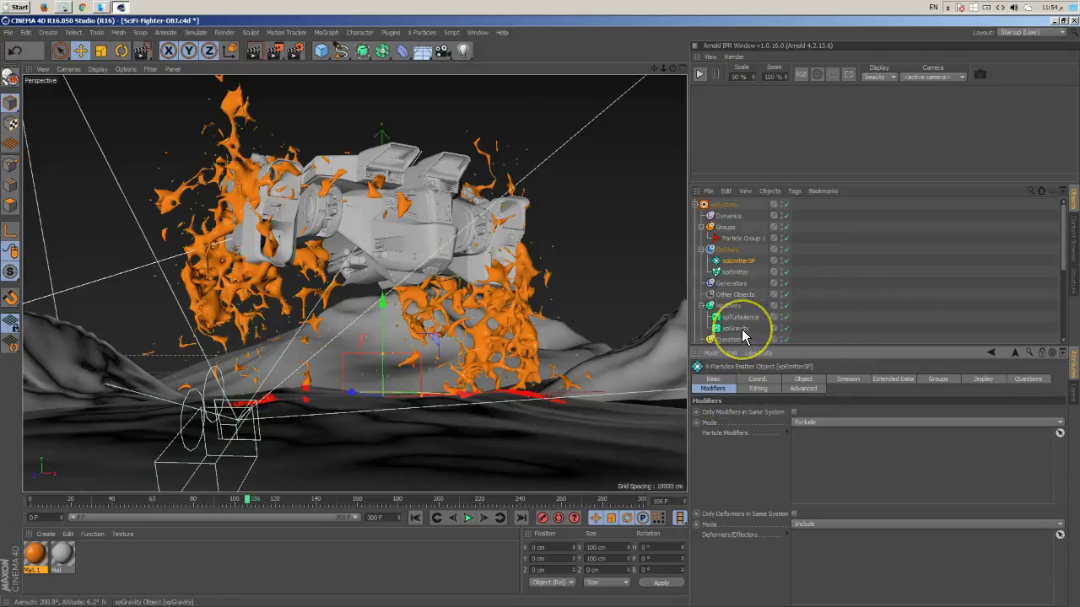
left_click_drag(743, 335, 833, 464)
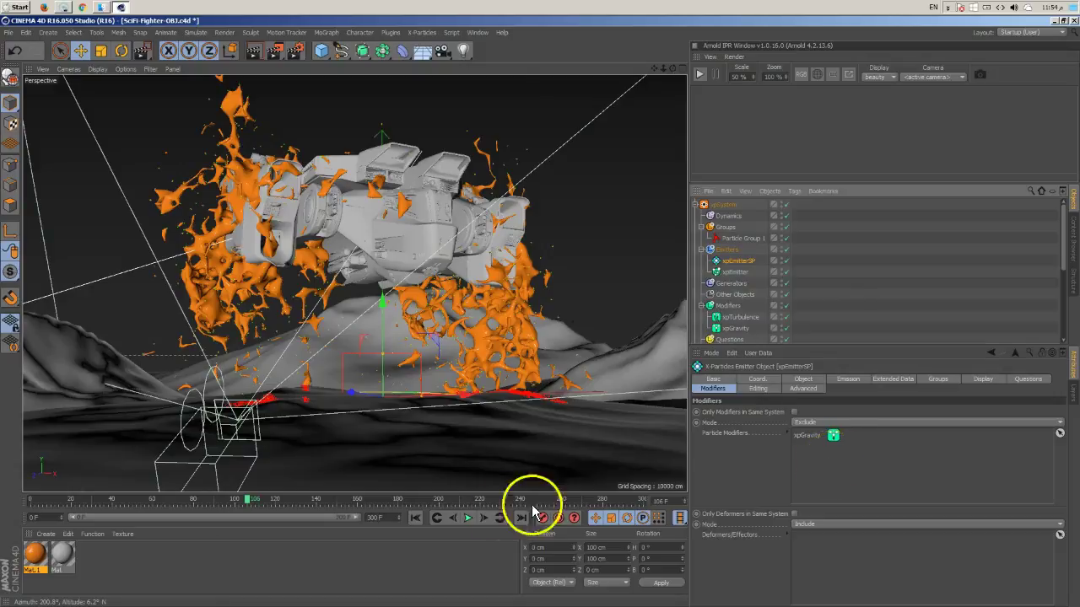
left_click(416, 518)
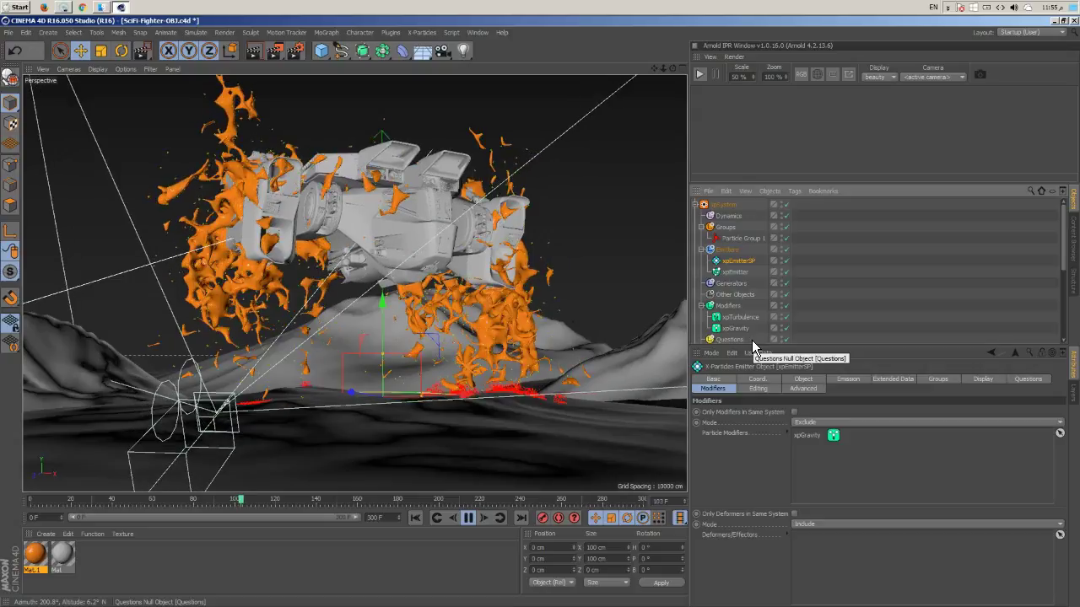
left_click(573, 518)
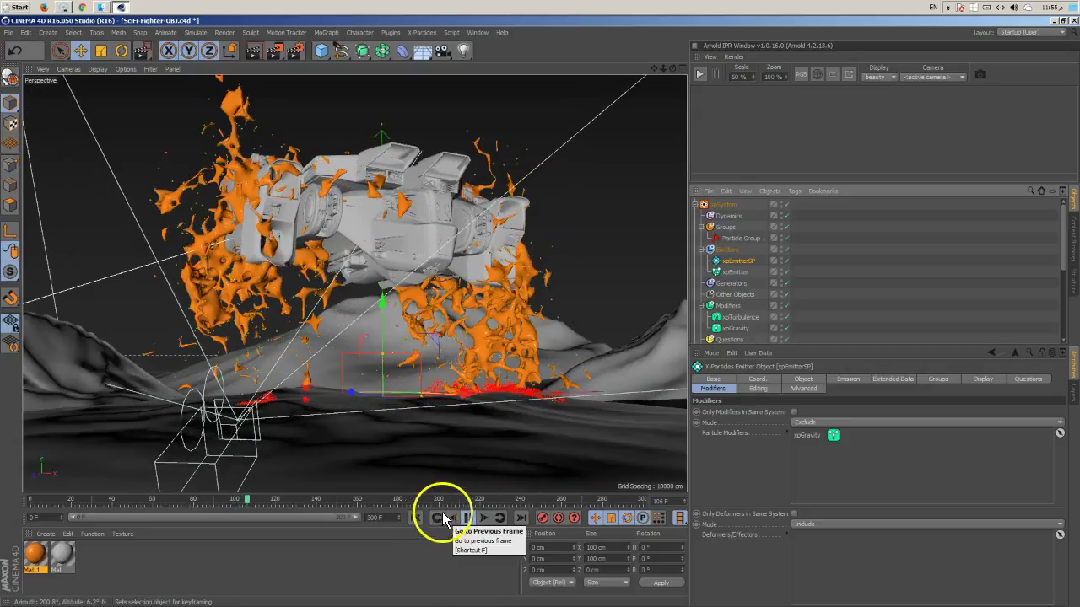
left_click(468, 518)
Step: Duplicate the xpSkinner object
scroll(825, 330, "down", 5)
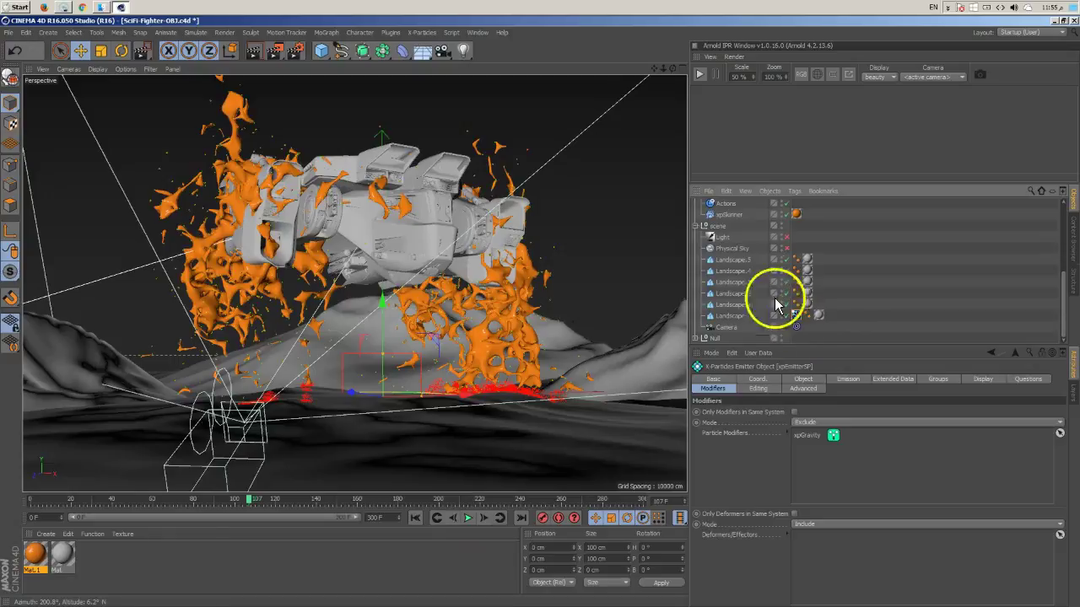
left_click(736, 216)
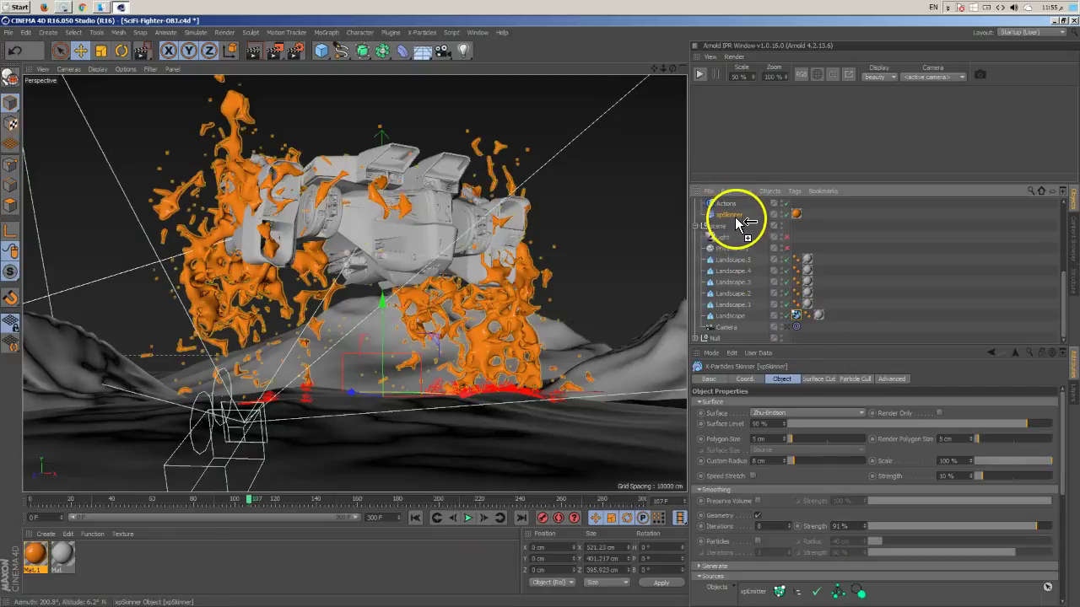
left_click_drag(736, 222, 737, 224, "ctrl")
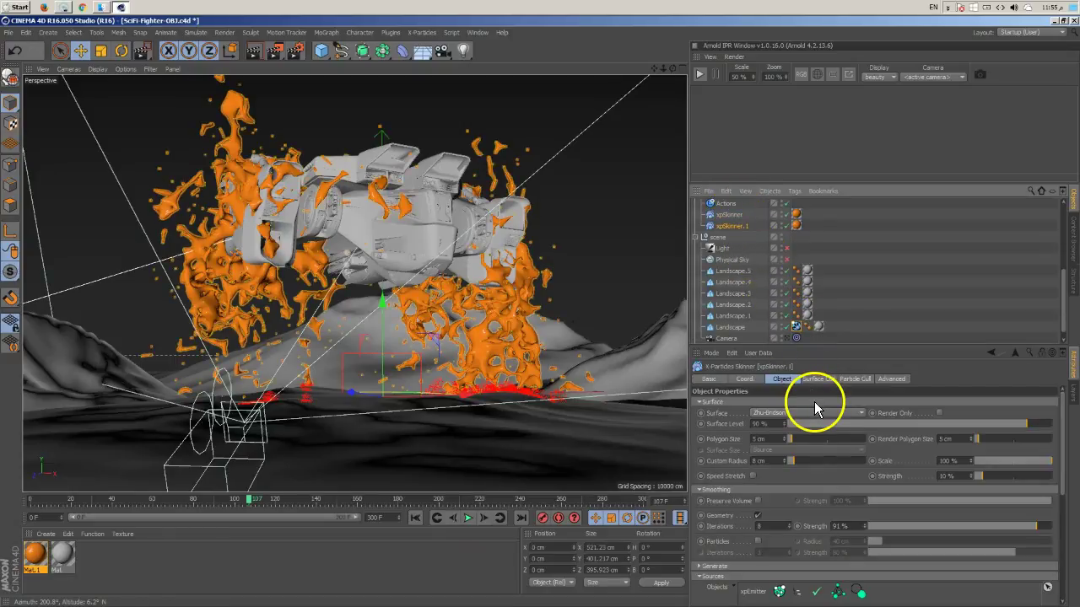
Step: Add xpEmitterSP to the duplicated xpSkinner.1's source objects and remove xpEmitter from that list
scroll(866, 255, "up", 5)
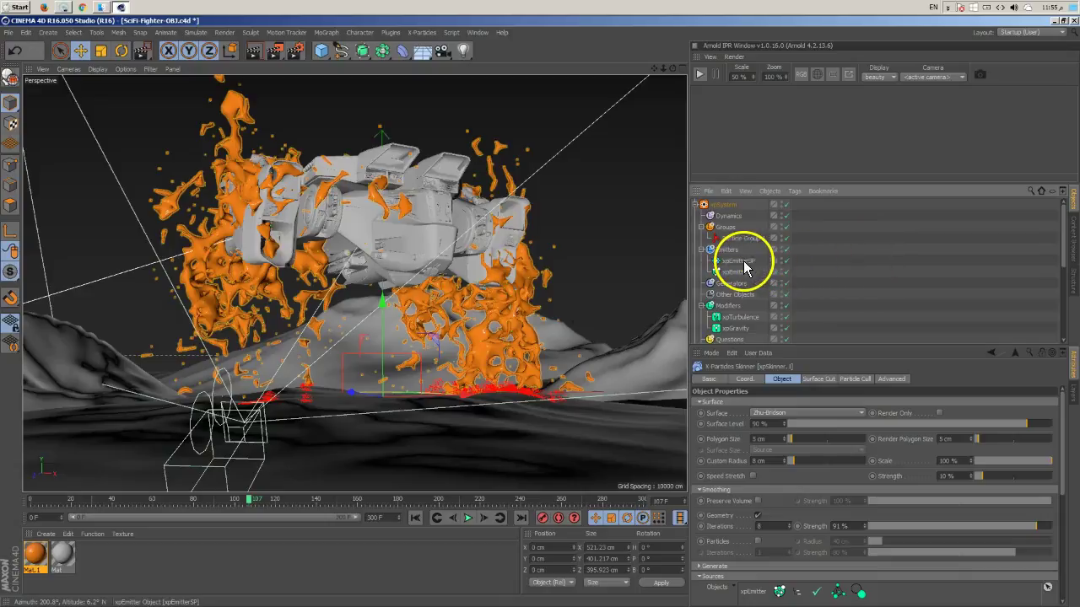
left_click_drag(743, 263, 760, 596)
scroll(761, 596, "down", 4)
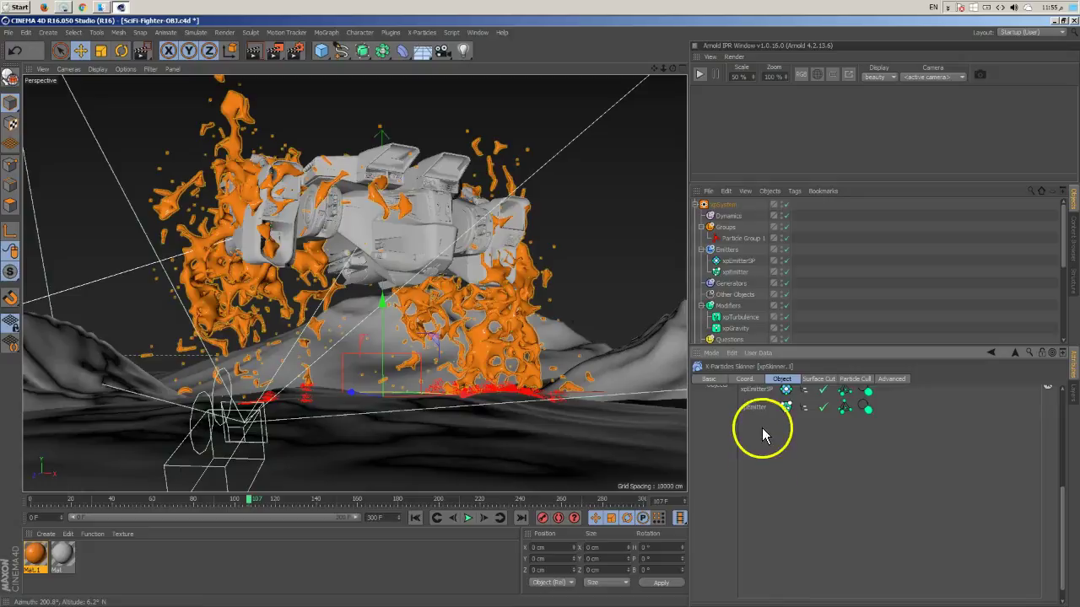
key("Delete")
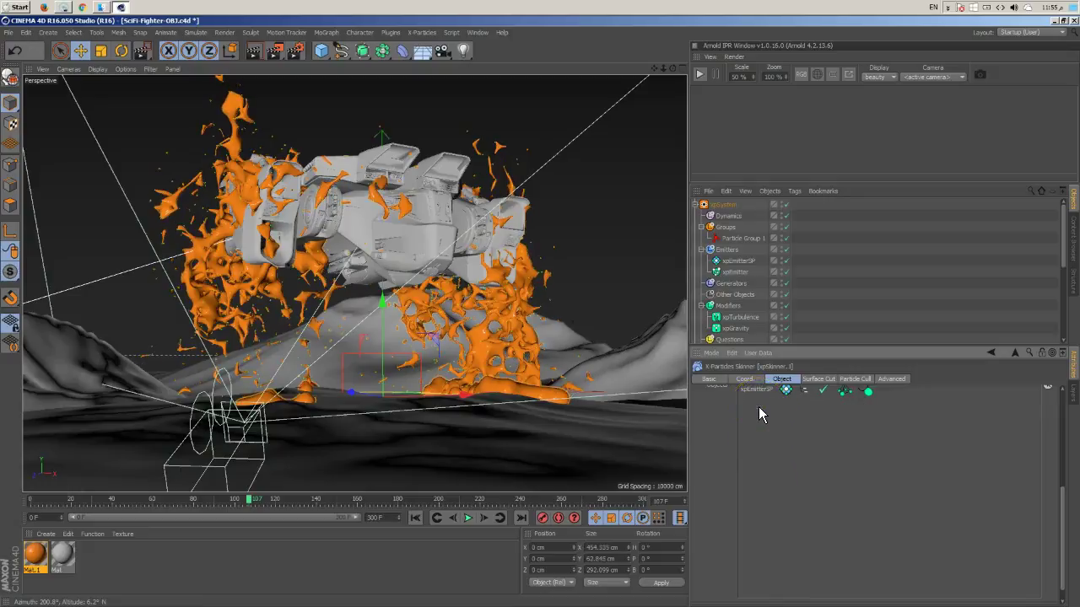
scroll(715, 437, "up", 4)
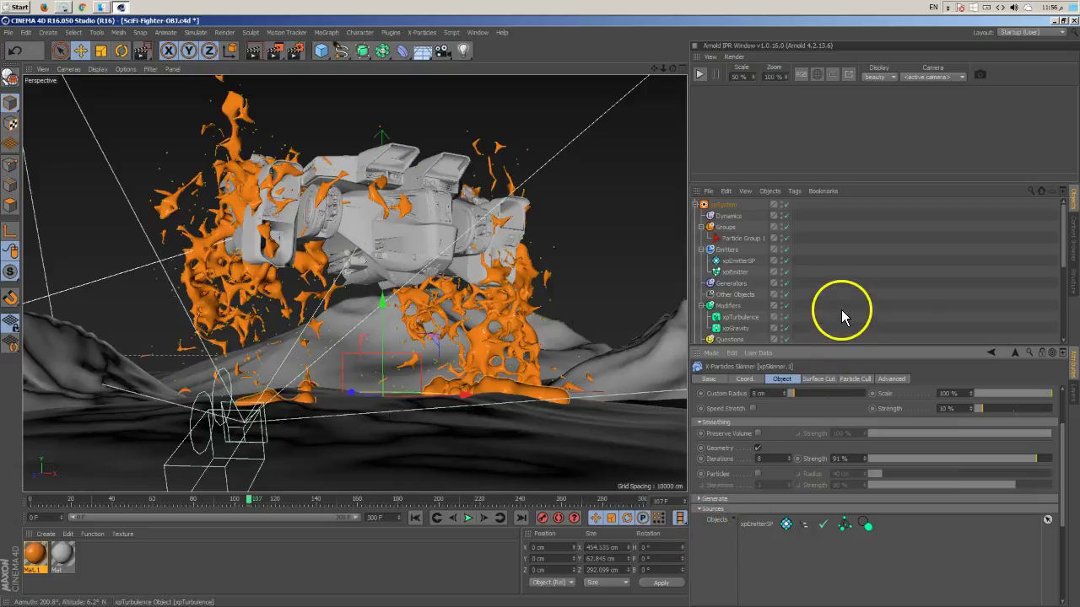
middle_click_drag(860, 410, 838, 494)
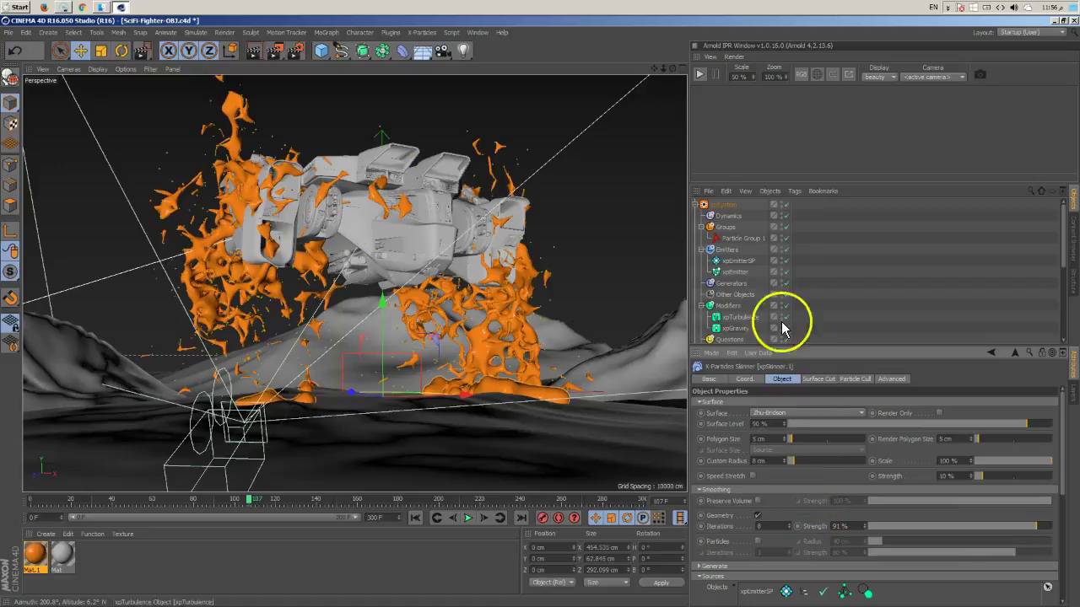
Step: Set Number to Spawn to 15 in the Landscape's xpCollider tag and replay the simulation from the start
left_click(740, 261)
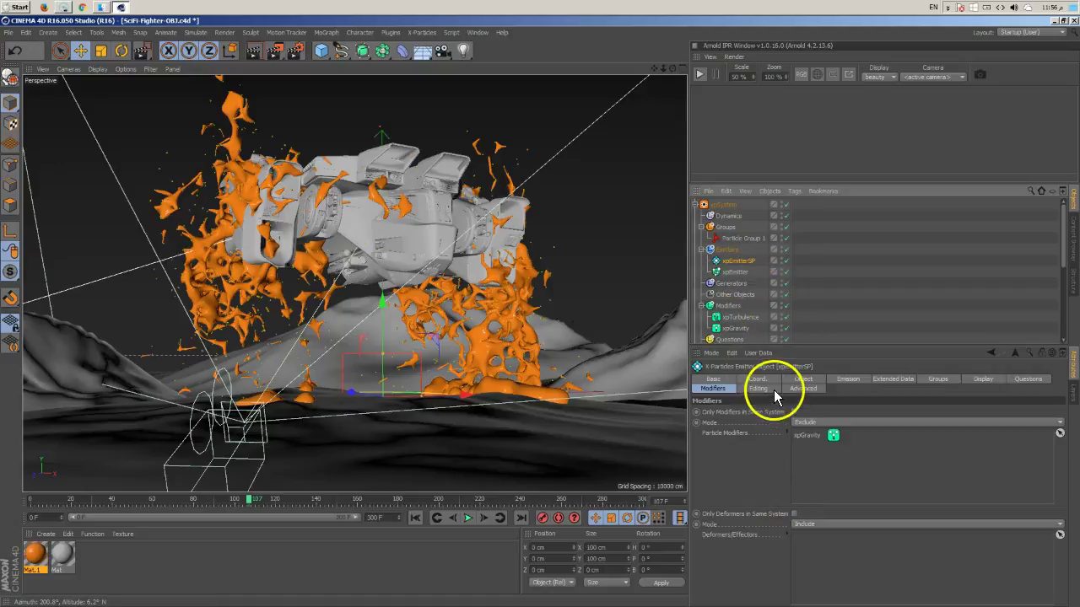
scroll(743, 253, "down", 10)
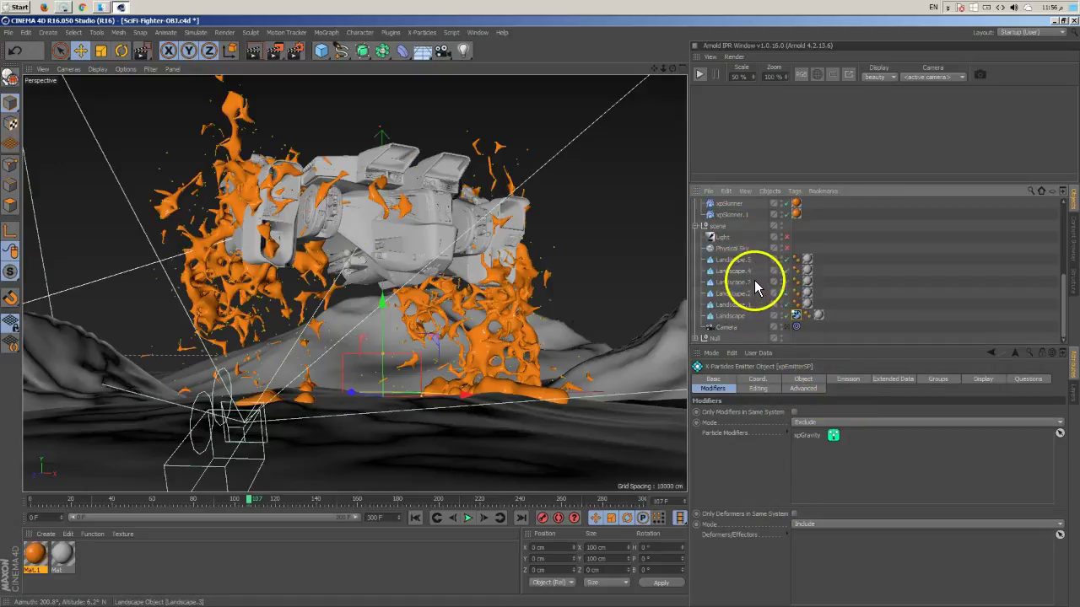
left_click(796, 314)
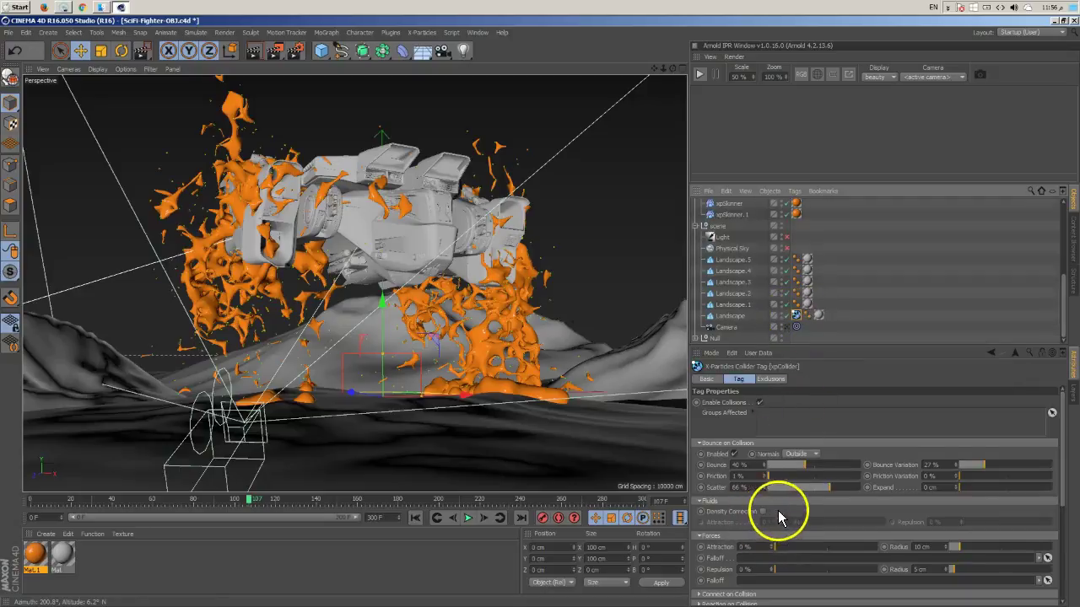
scroll(783, 510, "down", 5)
scroll(844, 506, "down", 1)
left_click_drag(869, 536, 849, 538)
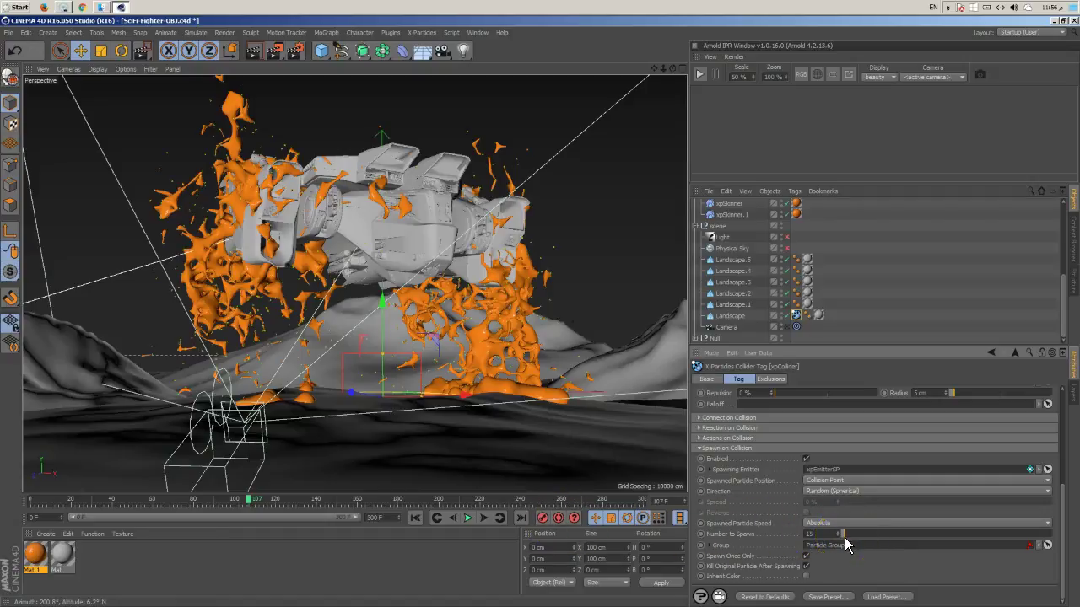
left_click(418, 517)
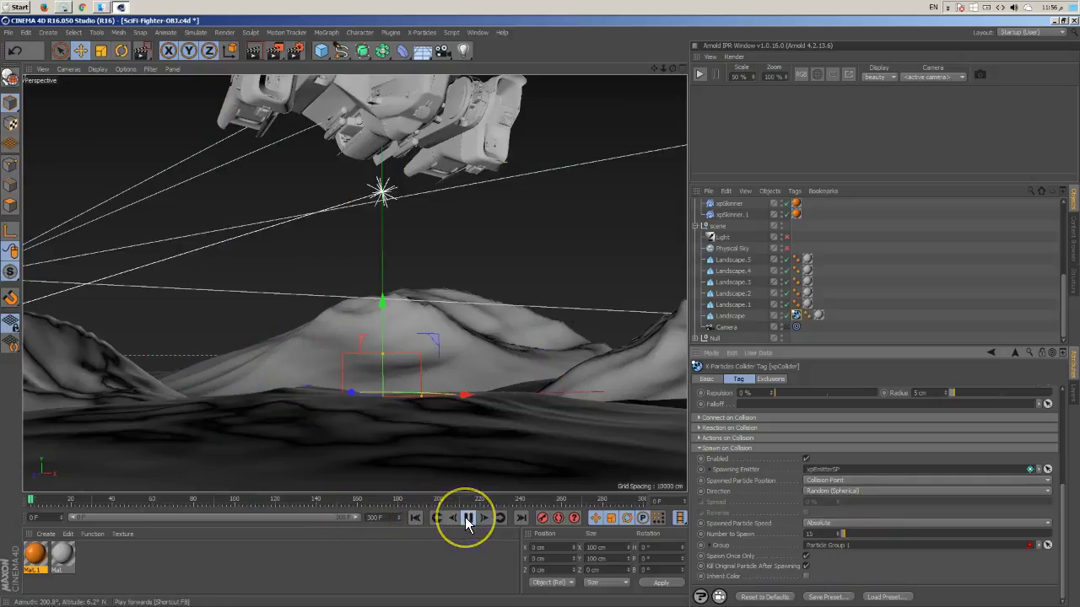
left_click(467, 519)
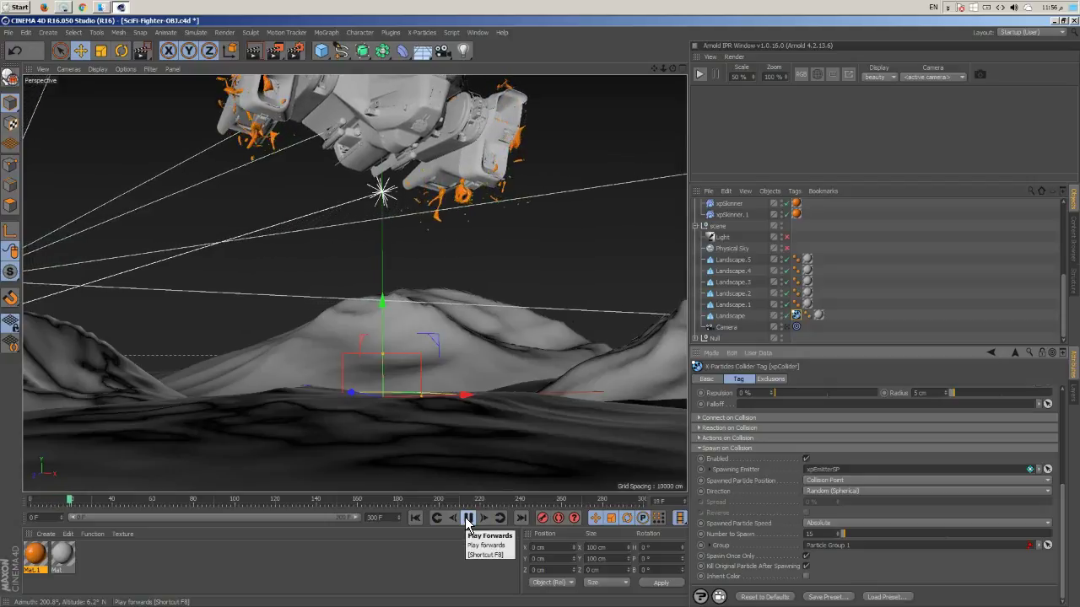
Step: Disable No Intersection in xpEmitter's emission parameters
scroll(858, 270, "up", 2)
scroll(810, 270, "up", 2)
left_click(734, 248)
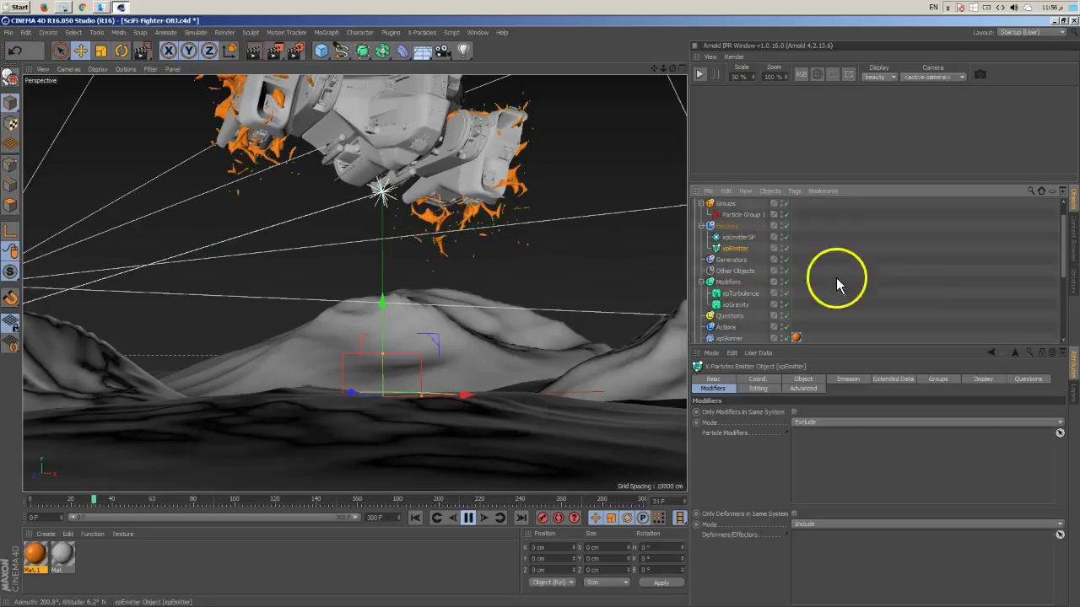
left_click(839, 379)
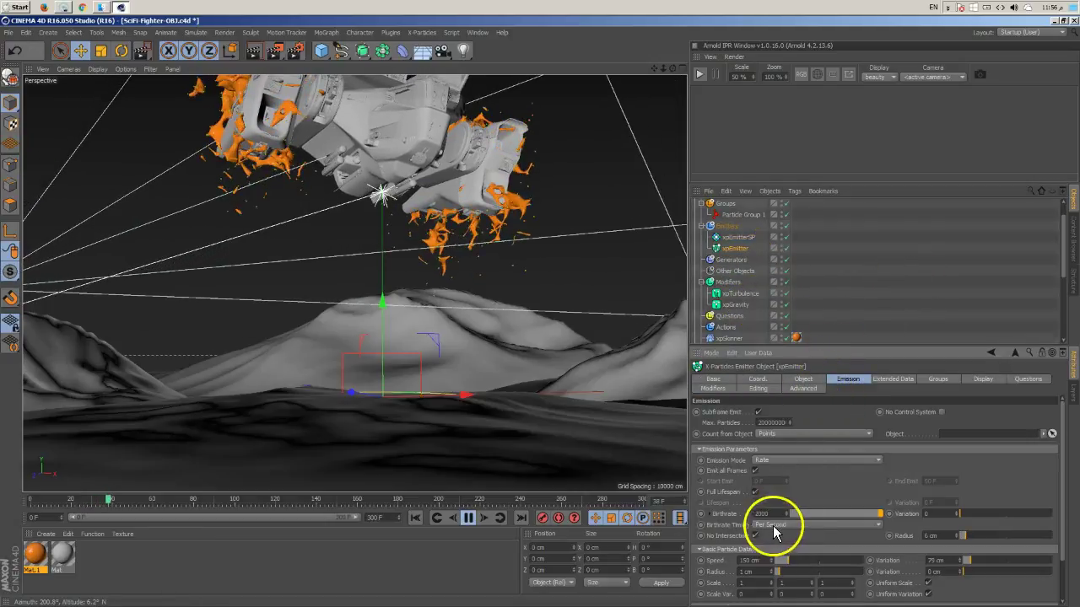
left_click(755, 536)
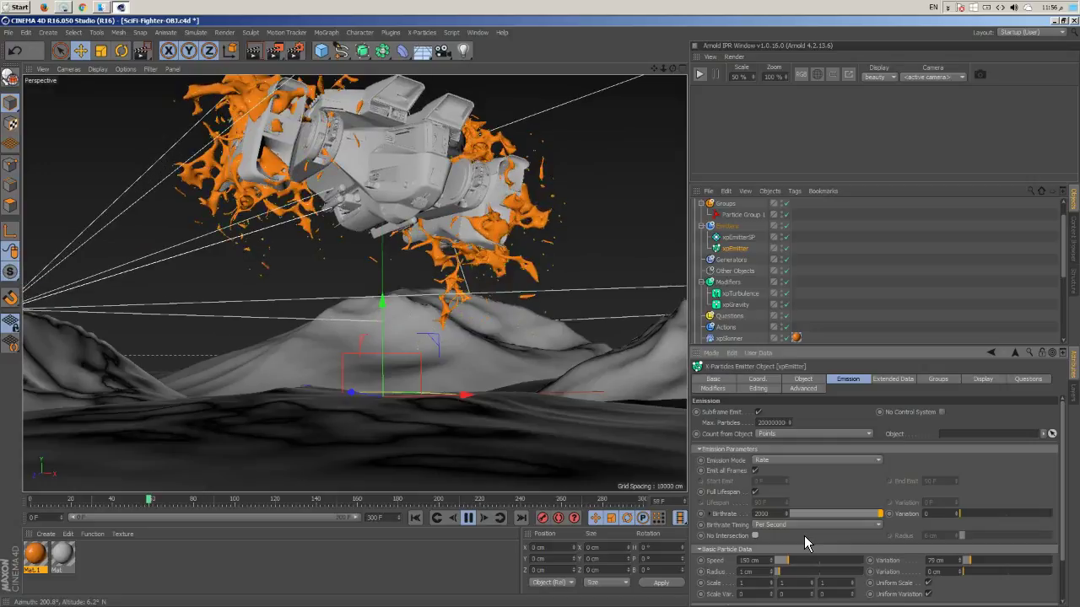
left_click(805, 528)
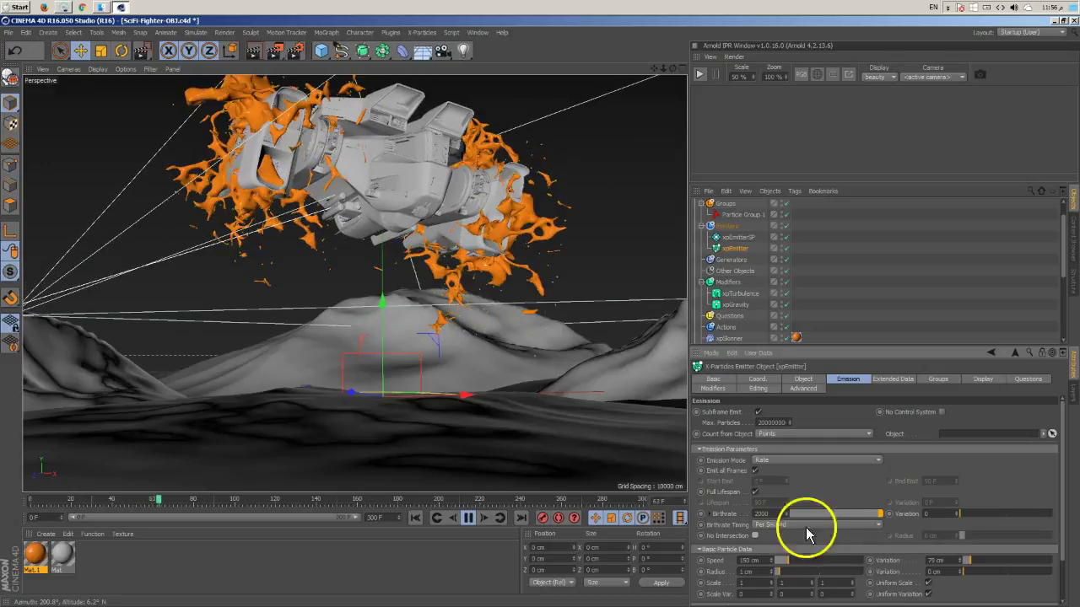
Step: Set Bounce to 82 % and Friction to 0.5 % in the Landscape's xpCollider tag, stopping the playback
scroll(785, 303, "down", 3)
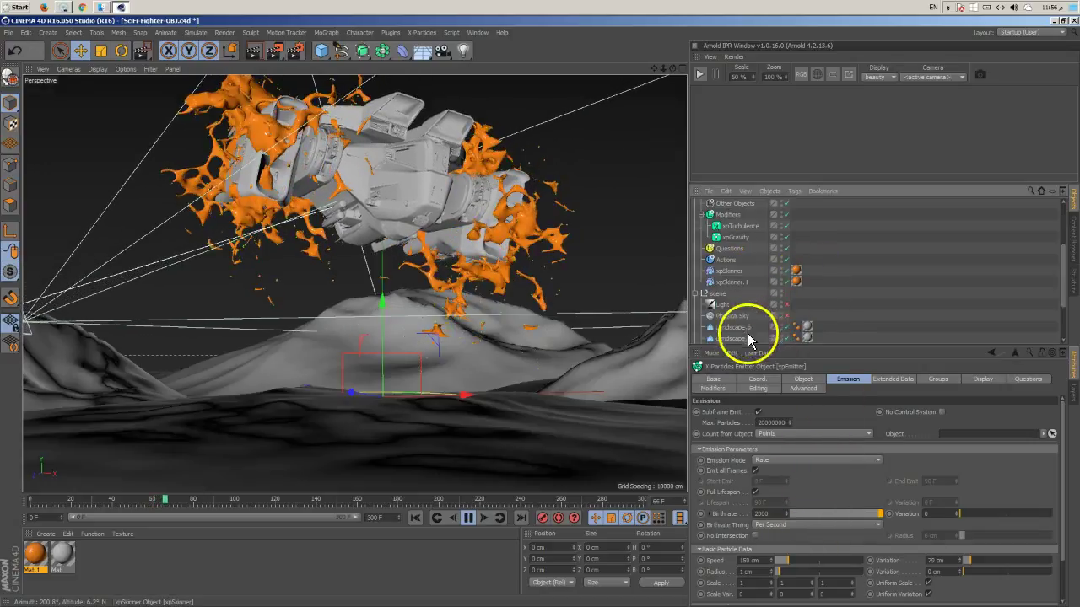
left_click(735, 271)
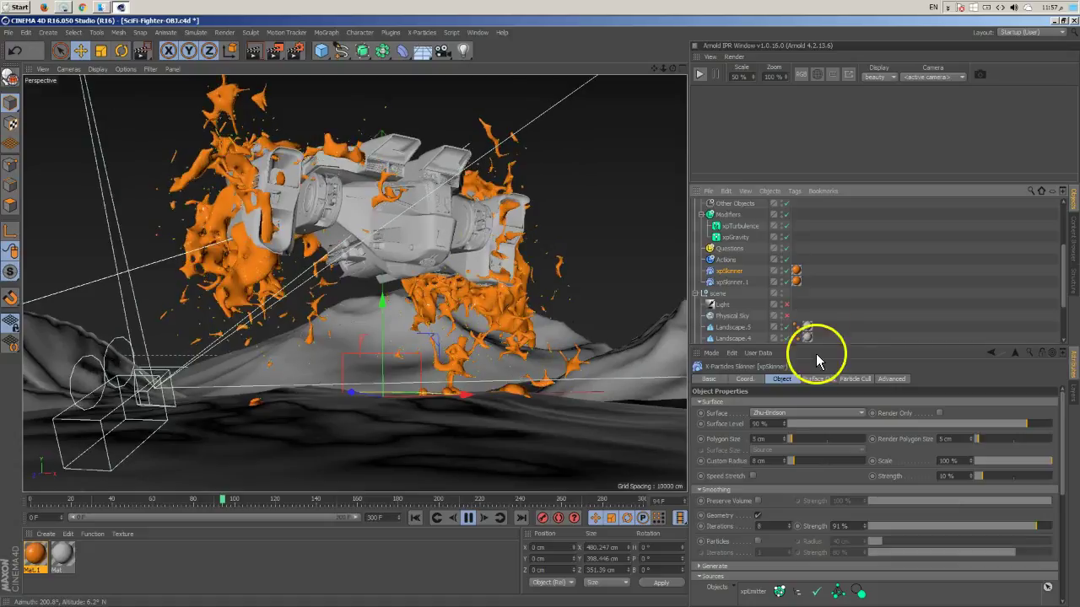
scroll(821, 336, "down", 3)
left_click(796, 317)
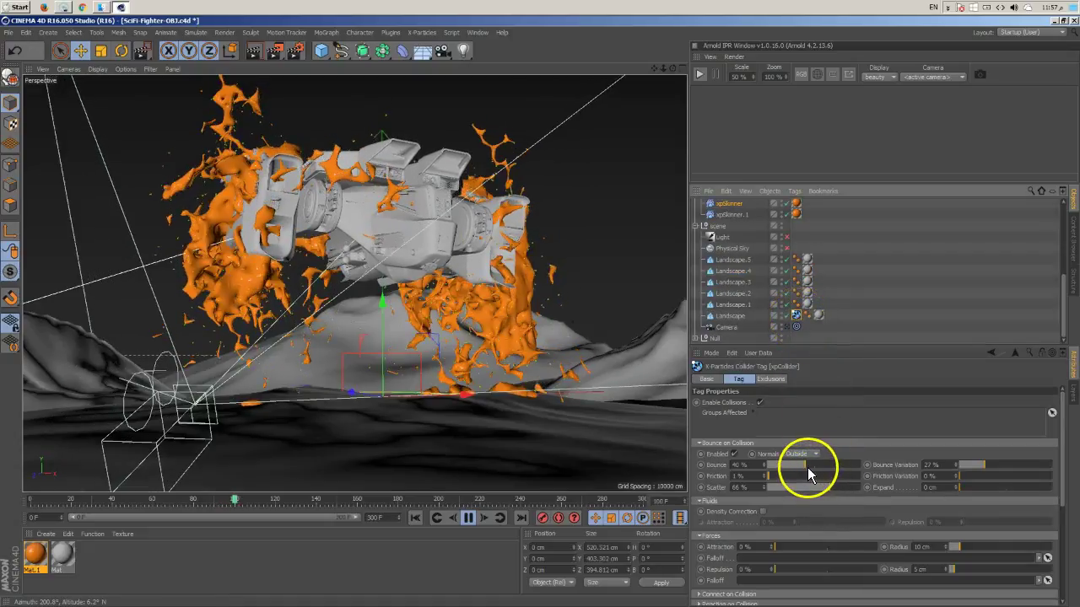
left_click_drag(808, 467, 841, 465)
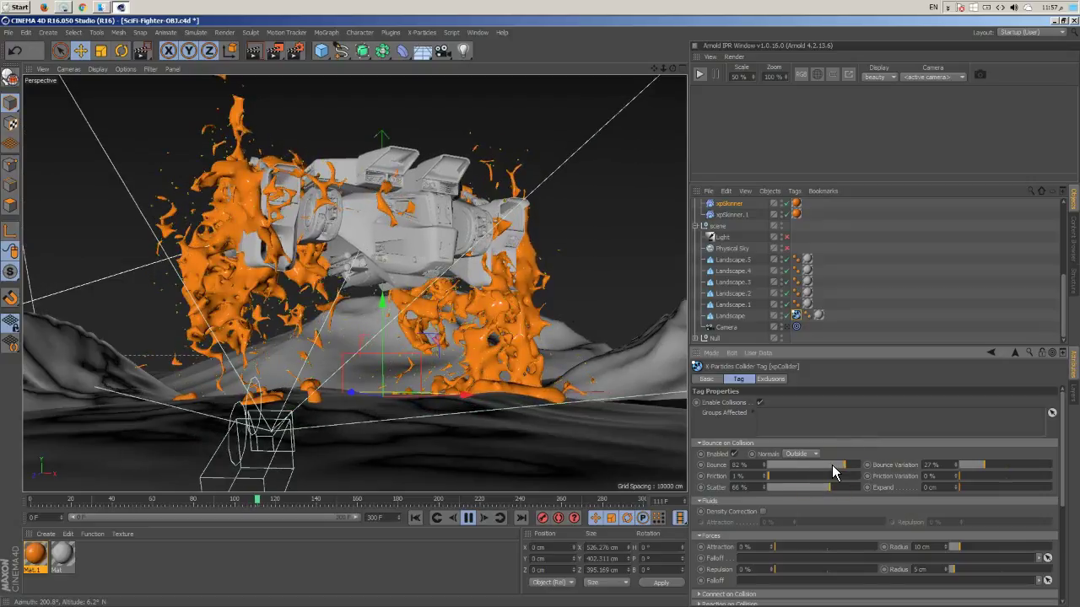
left_click(754, 488)
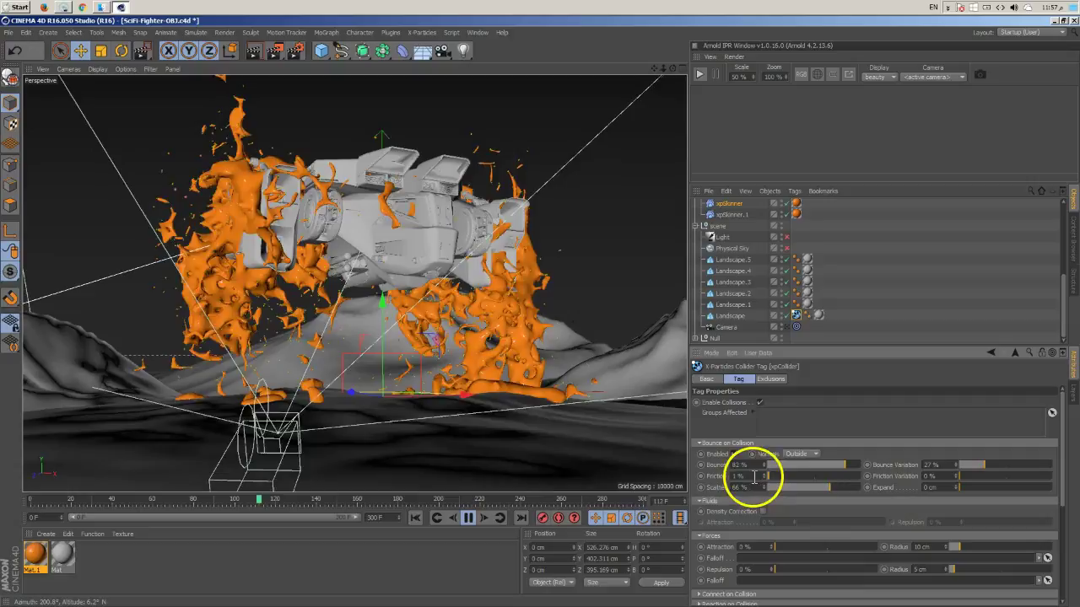
left_click(468, 518)
left_click(738, 477)
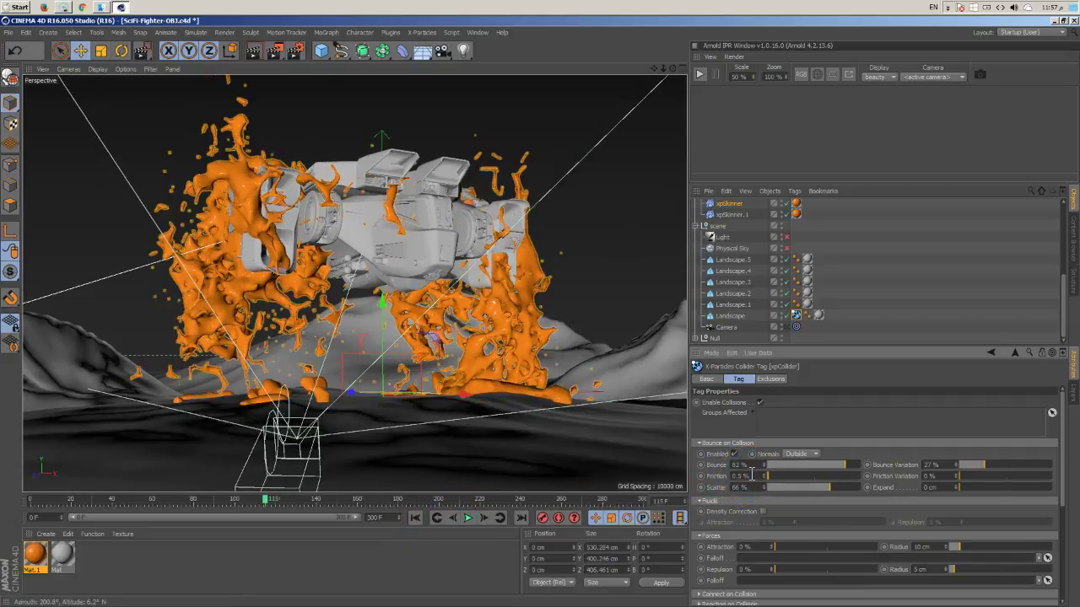
Step: Set the Landscape collider's Scatter to 100 % and Expand to 39 cm, and replay the simulation from the start
left_click_drag(814, 487, 997, 487)
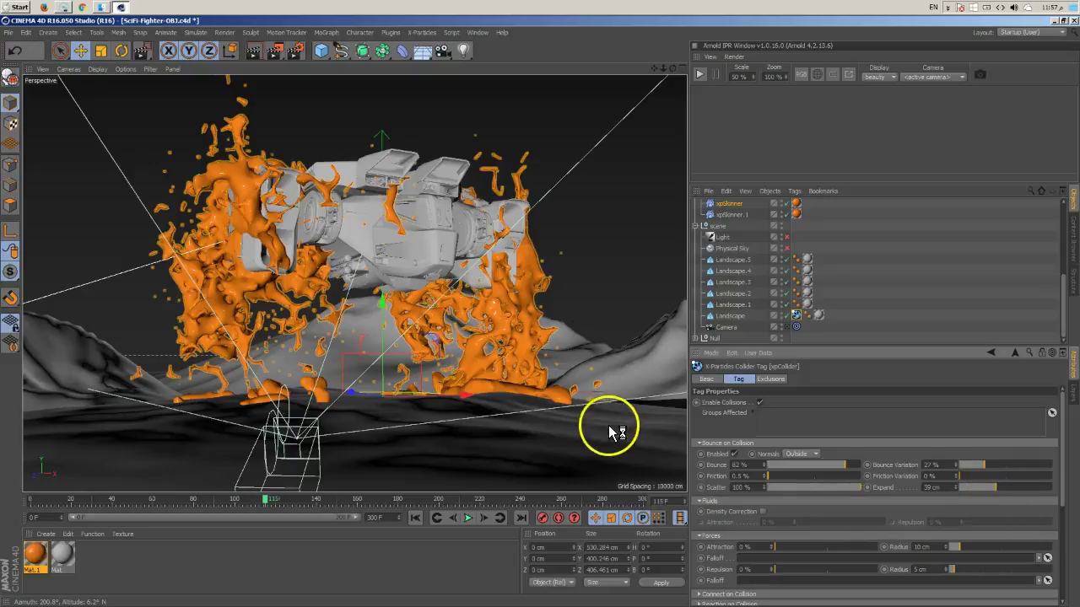
left_click(432, 524)
left_click(469, 519)
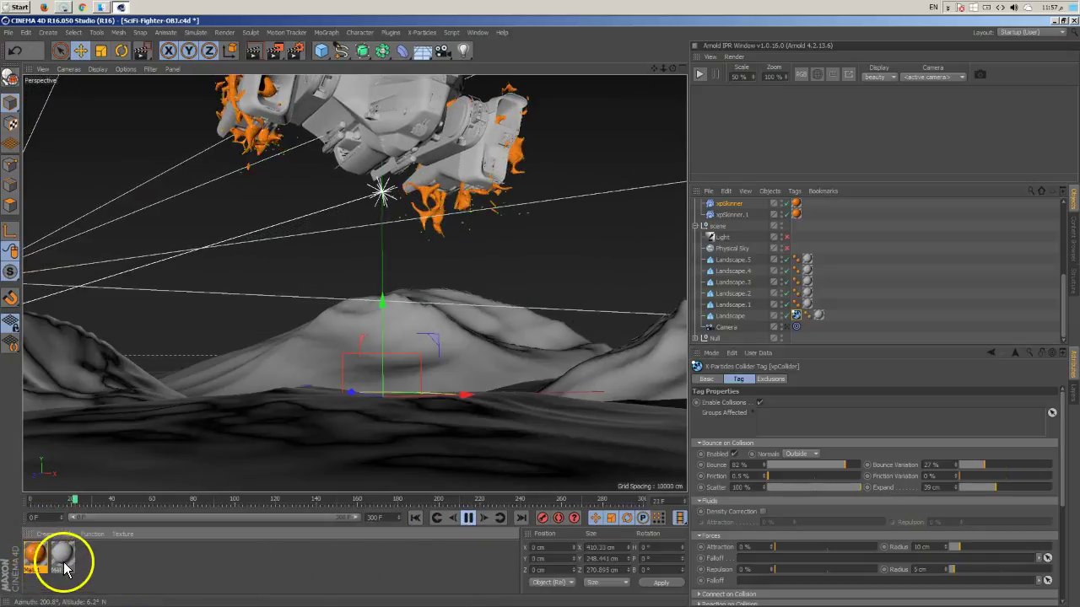
Step: Duplicate the orange Mat.1 material and set the copy's color to blue, RGB 25, 138, 244
left_click_drag(36, 572, 58, 568, "ctrl")
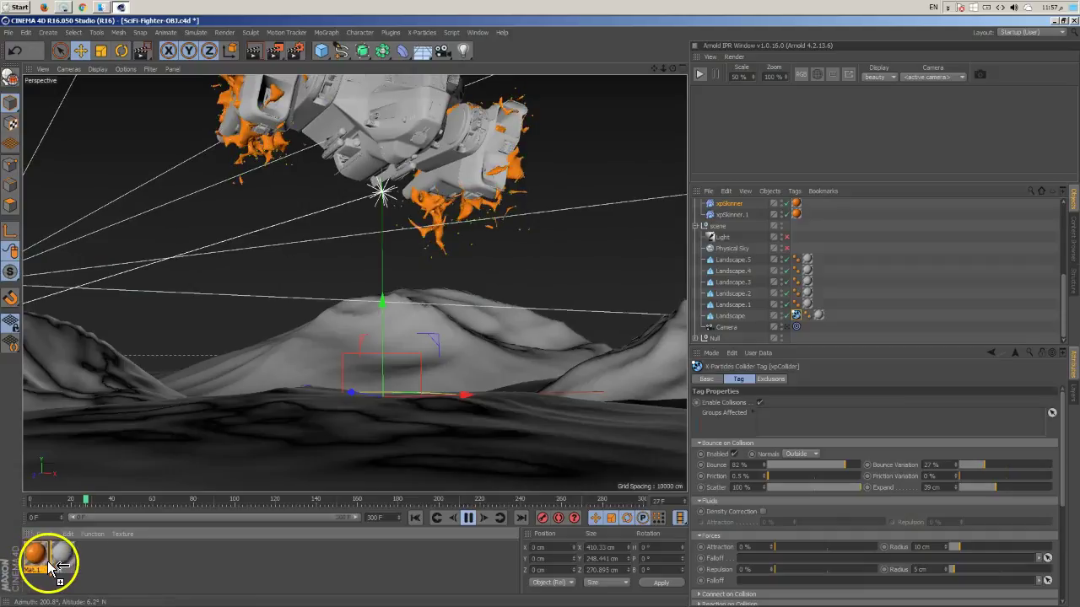
left_click(58, 568)
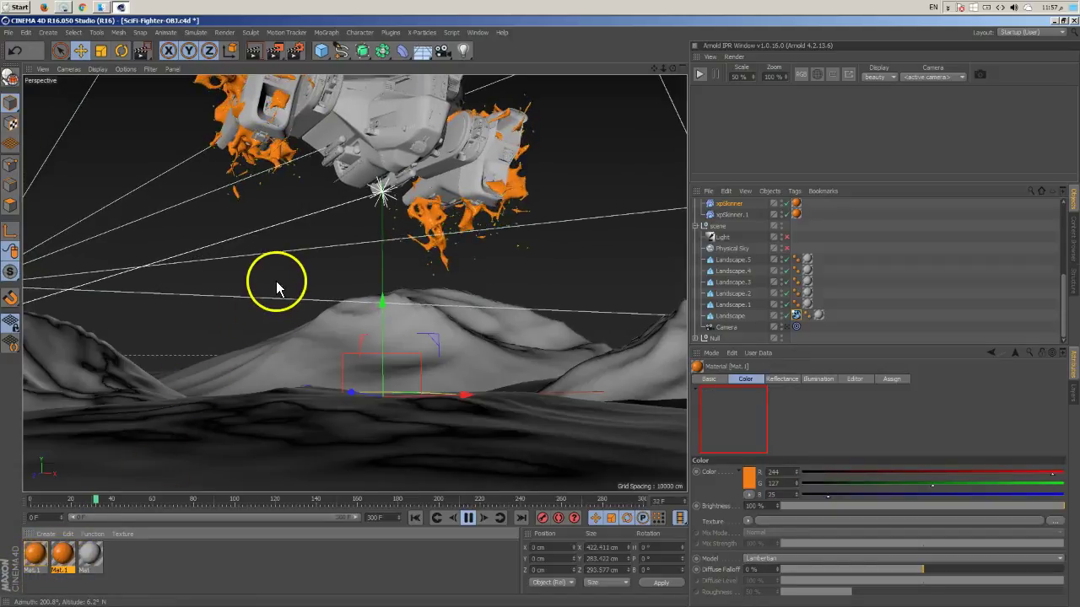
double_click(59, 556)
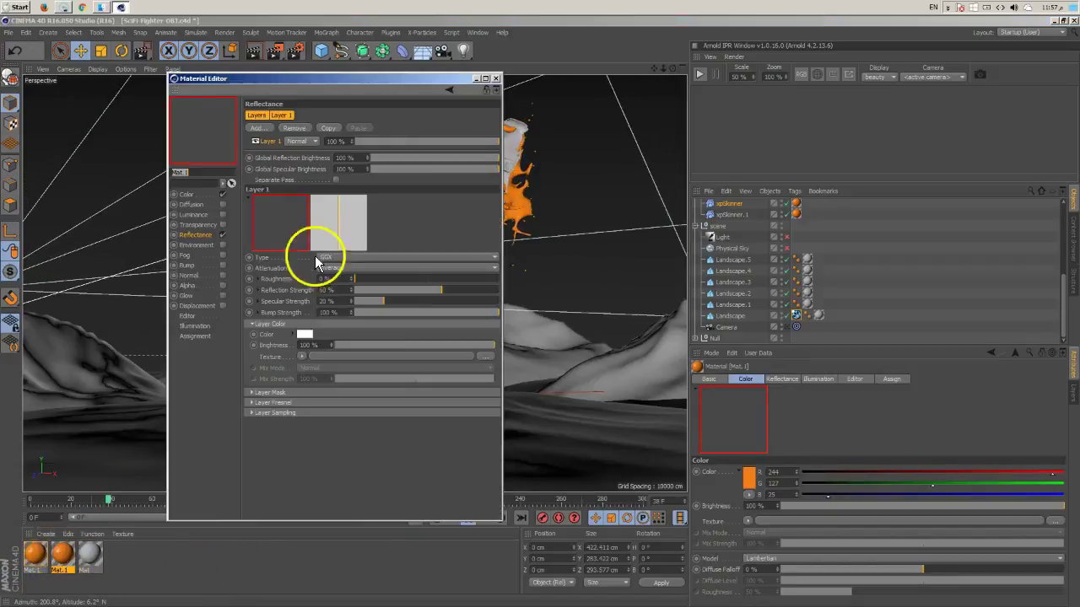
left_click(190, 195)
left_click(302, 126)
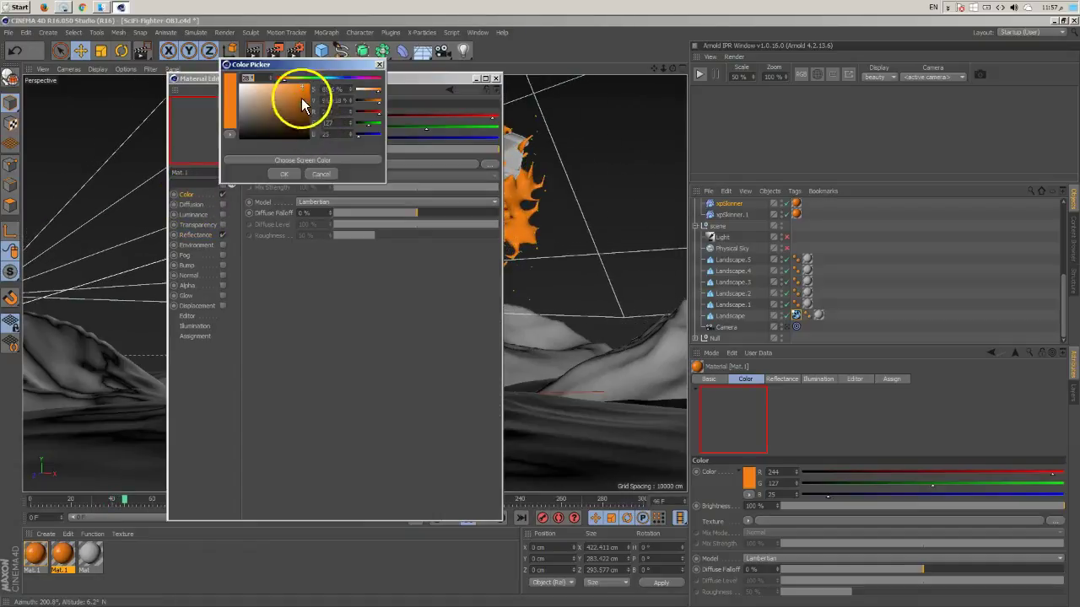
left_click(337, 78)
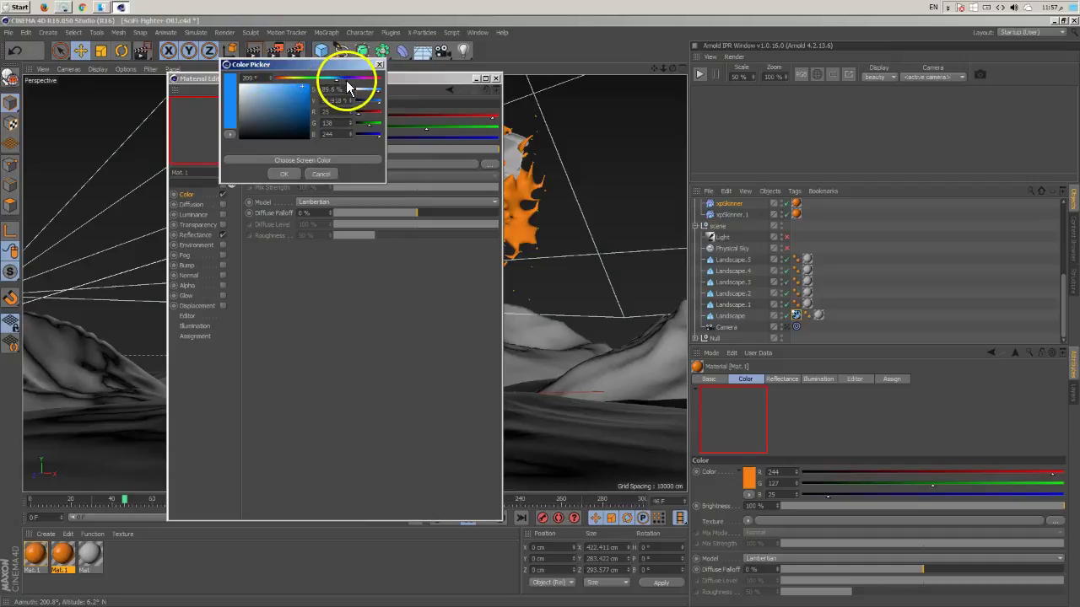
left_click(285, 174)
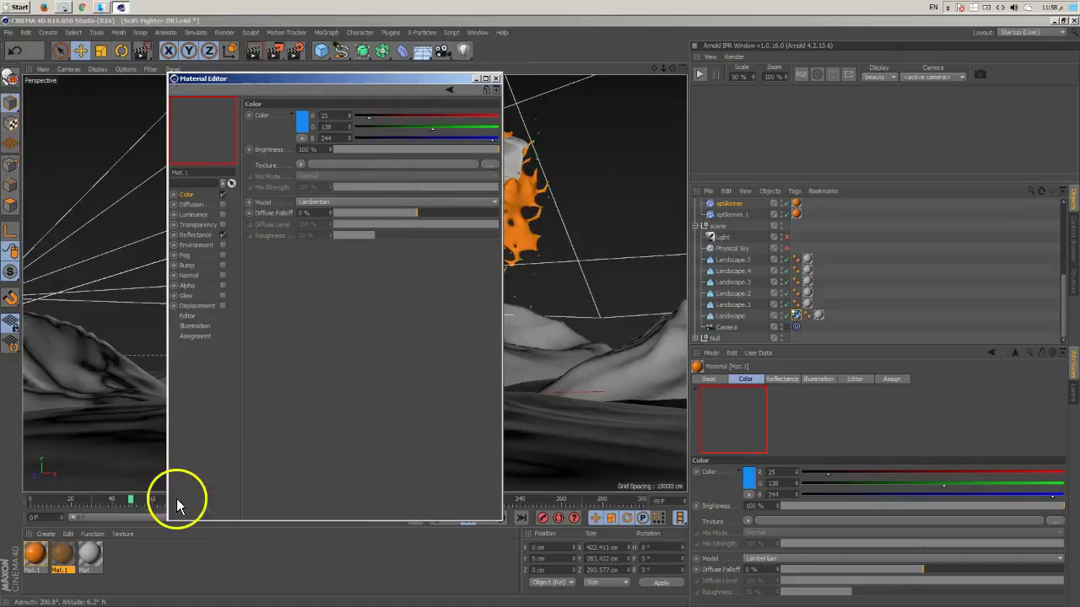
left_click(180, 520)
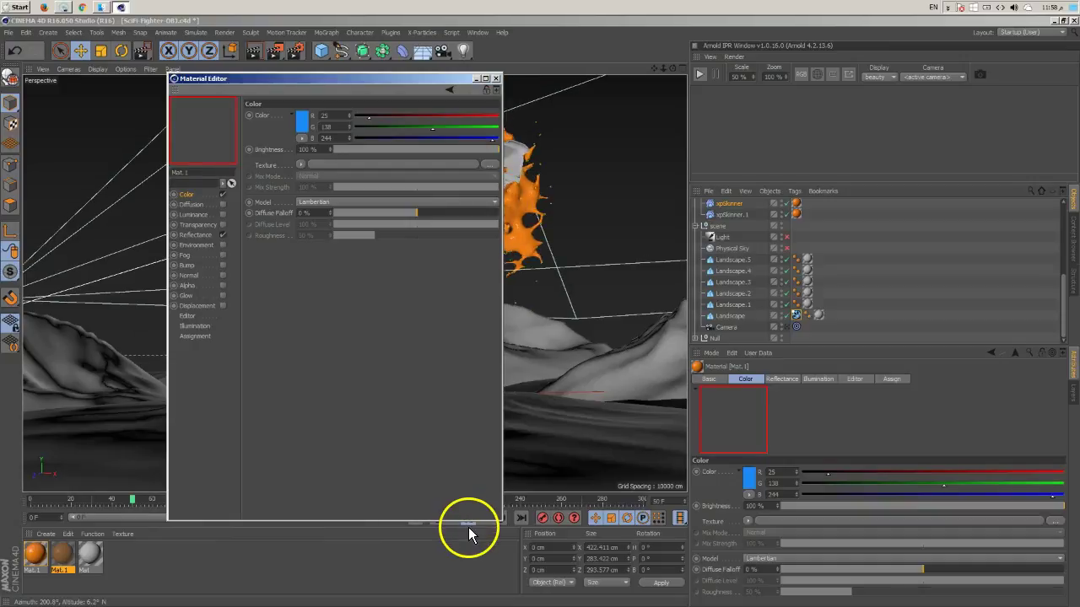
left_click_drag(469, 523, 489, 106)
left_click(495, 79)
Step: Apply the blue material to xpSkinner.1 in place of the orange one and play the simulation on to check it
left_click_drag(66, 556, 799, 220)
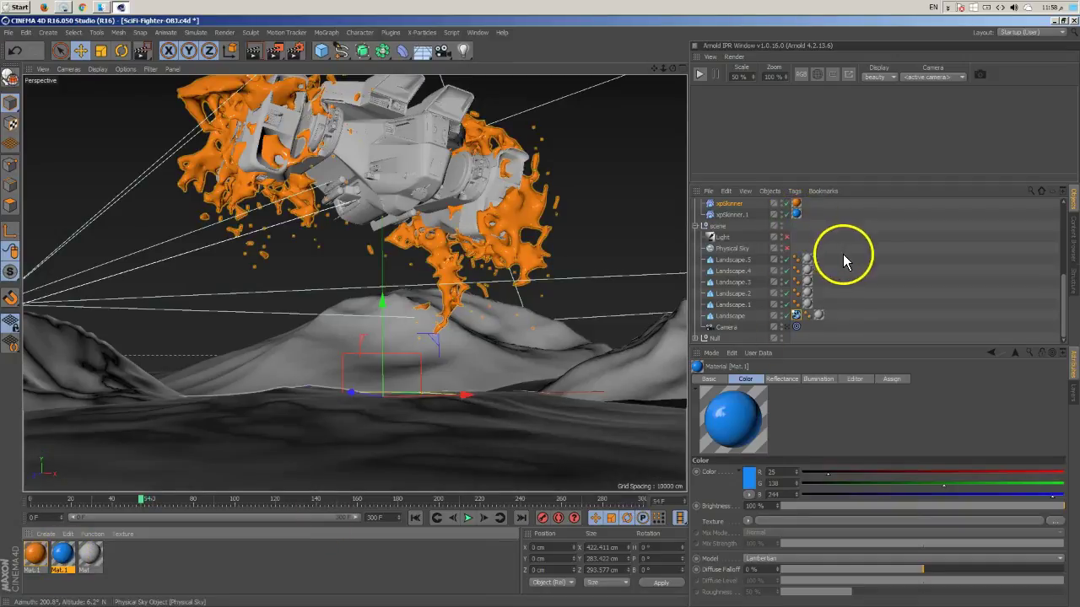
left_click(470, 518)
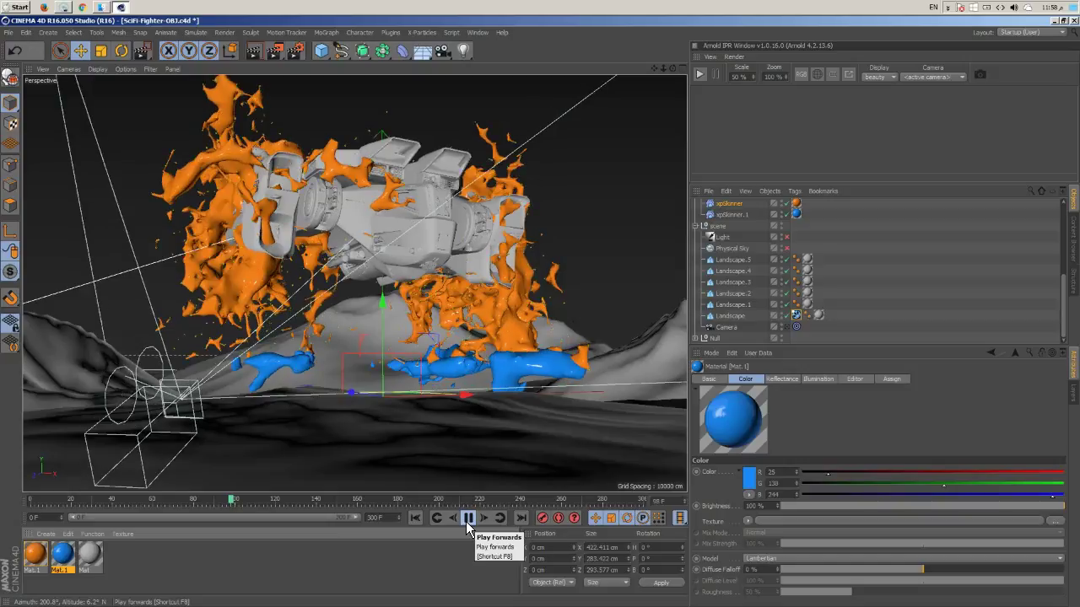
left_click(469, 518)
Step: Replay the simulation from the start and set Expand to 0 cm in the Landscape's xpCollider tag
left_click(415, 518)
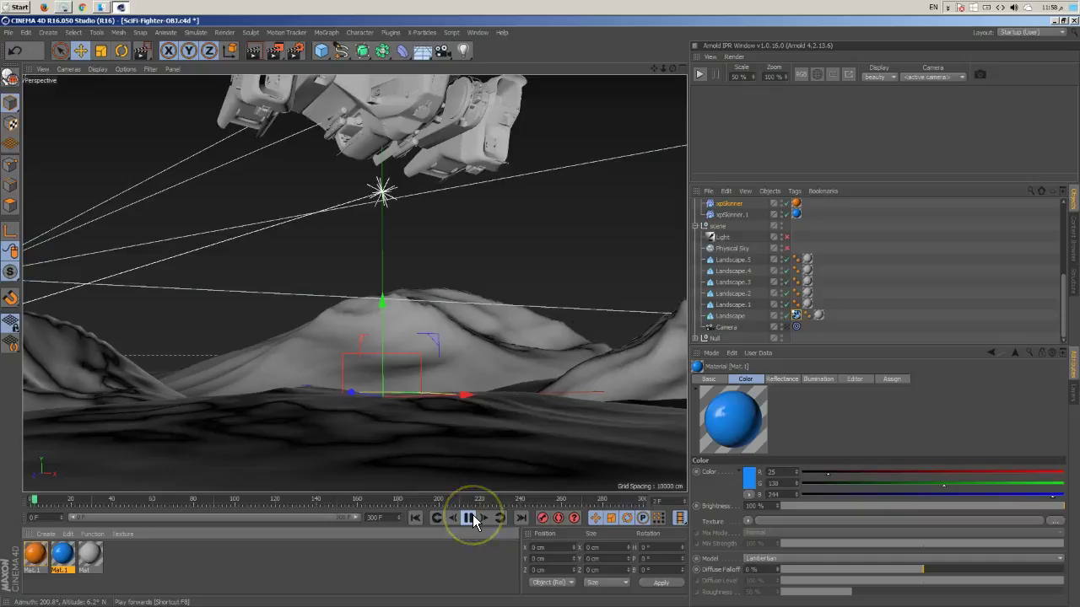
left_click(798, 314)
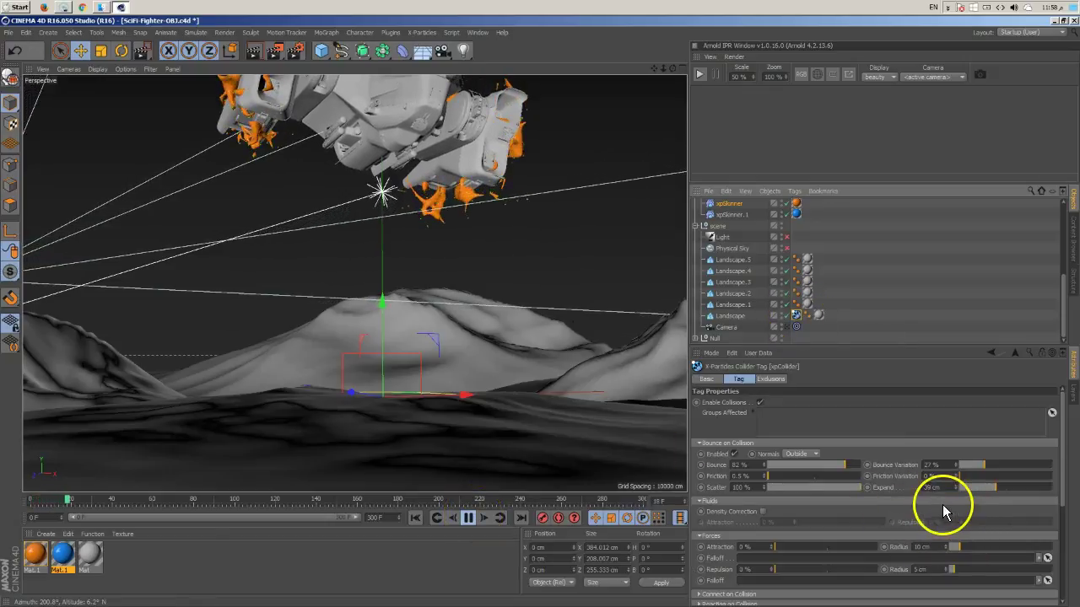
left_click_drag(991, 496, 958, 499)
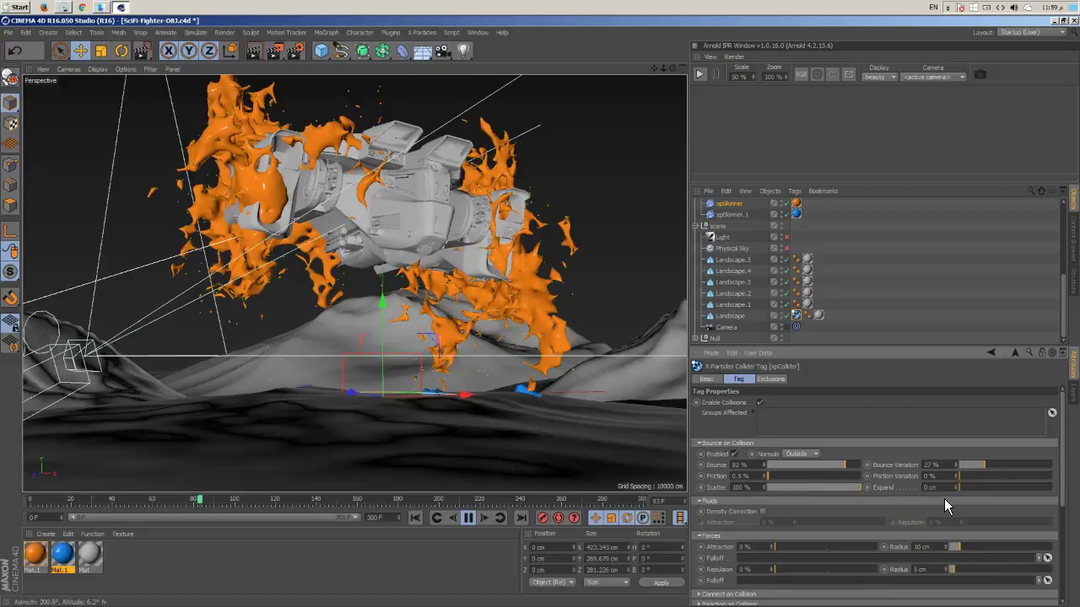
Step: Look through the scene Camera and play the simulation on, pausing it at frame 109
left_click(787, 329)
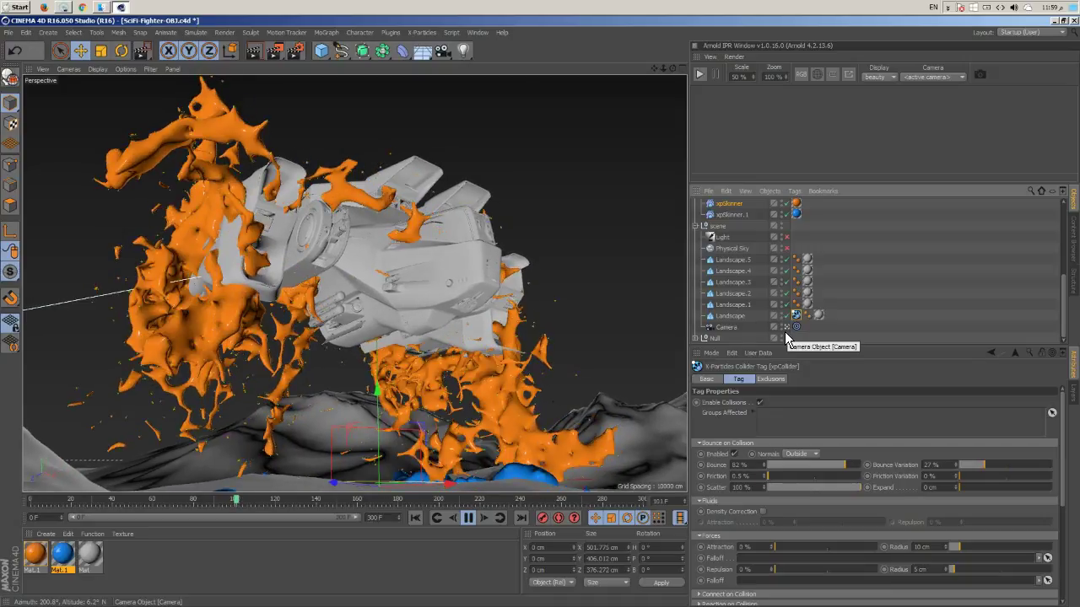
left_click(223, 259)
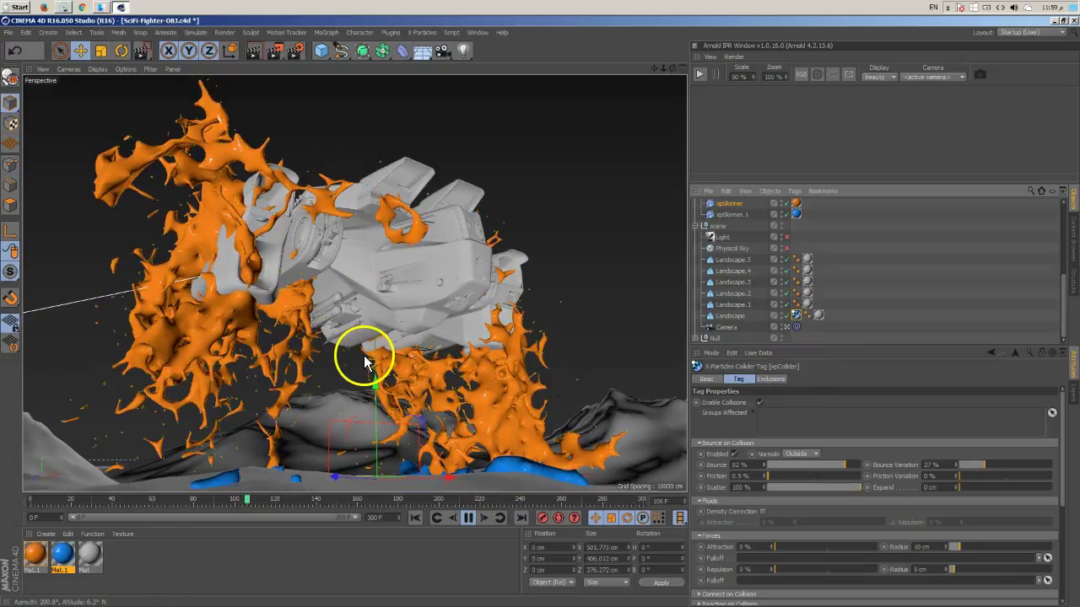
left_click(468, 521)
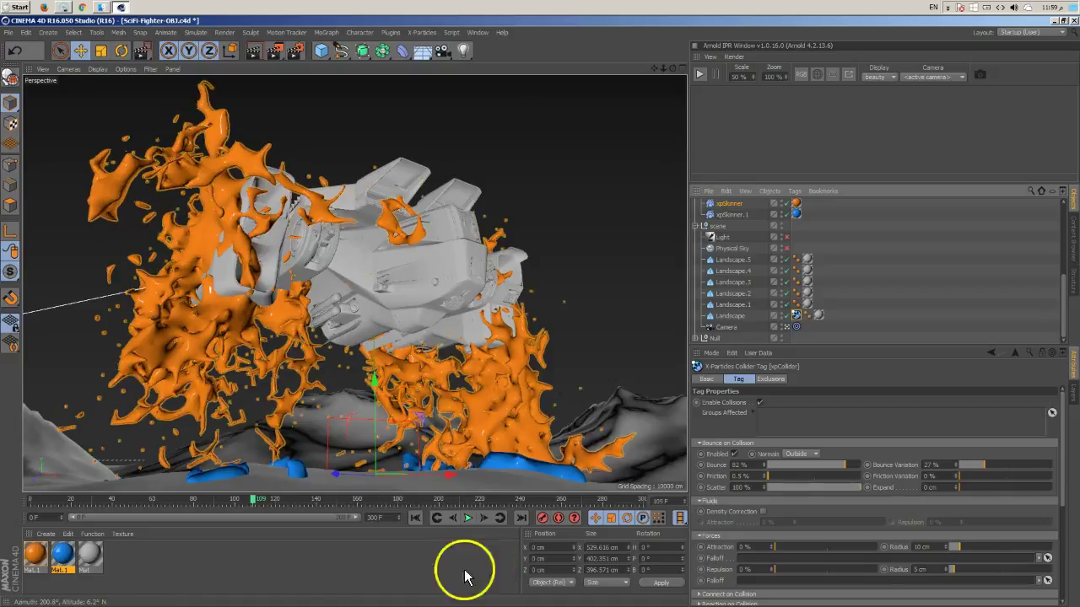
Step: Recolor the orange Mat.1 material near-white, RGB 239, 239, 239
double_click(34, 554)
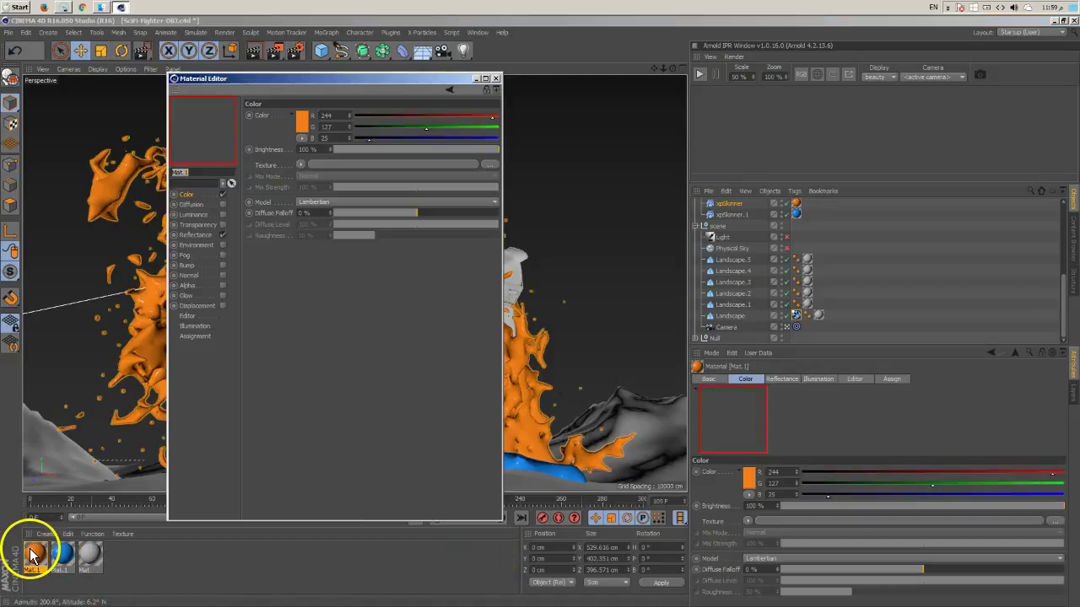
left_click(305, 124)
left_click_drag(262, 99, 236, 93)
left_click(285, 171)
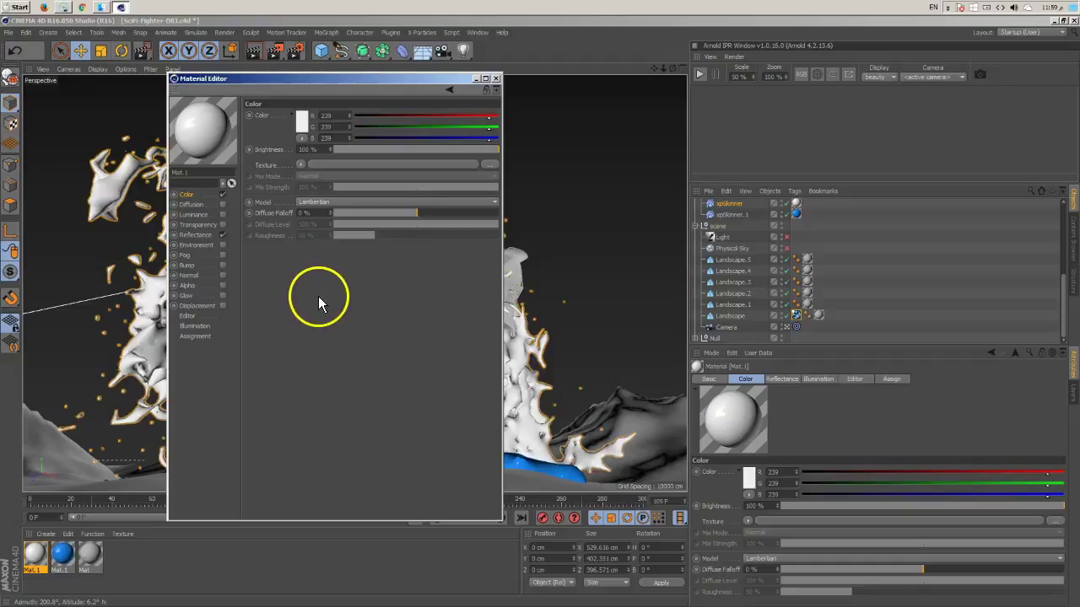
Step: Recolor the blue Mat.1 copy light grey, RGB 192, 192, 192, and close the material editor
left_click(63, 563)
left_click(302, 120)
left_click_drag(253, 105, 242, 97)
left_click(281, 179)
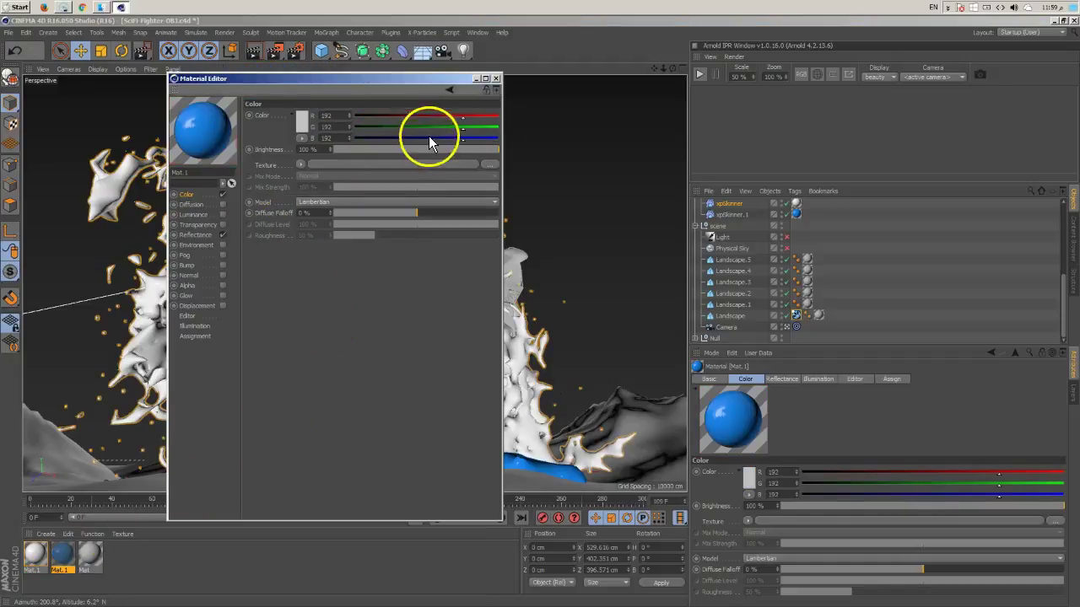
left_click(495, 78)
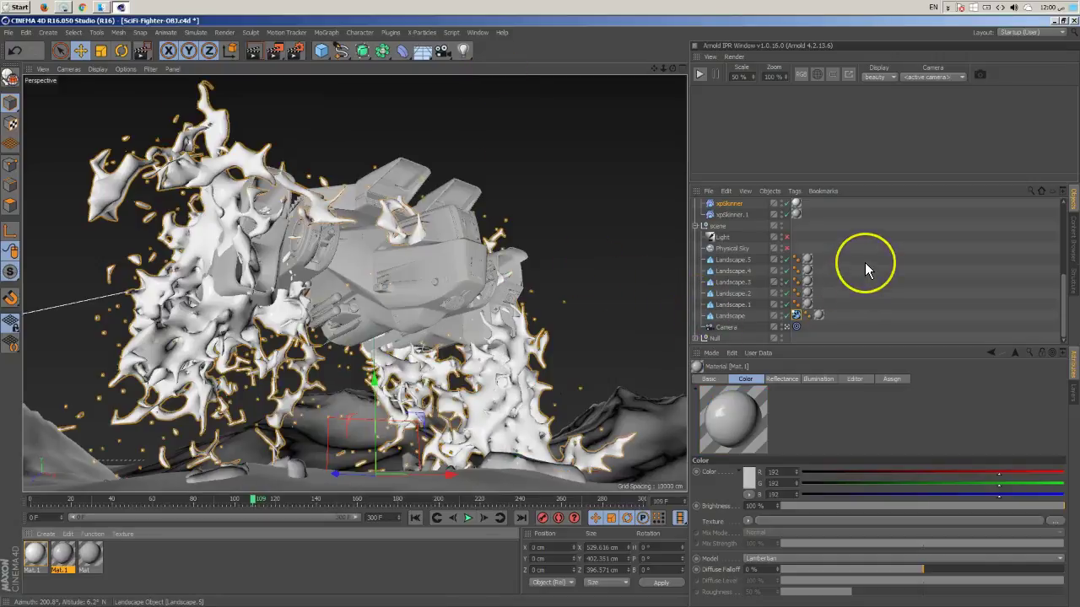
Step: Enable the Physical Sky and the Light in the scene group
left_click(786, 248)
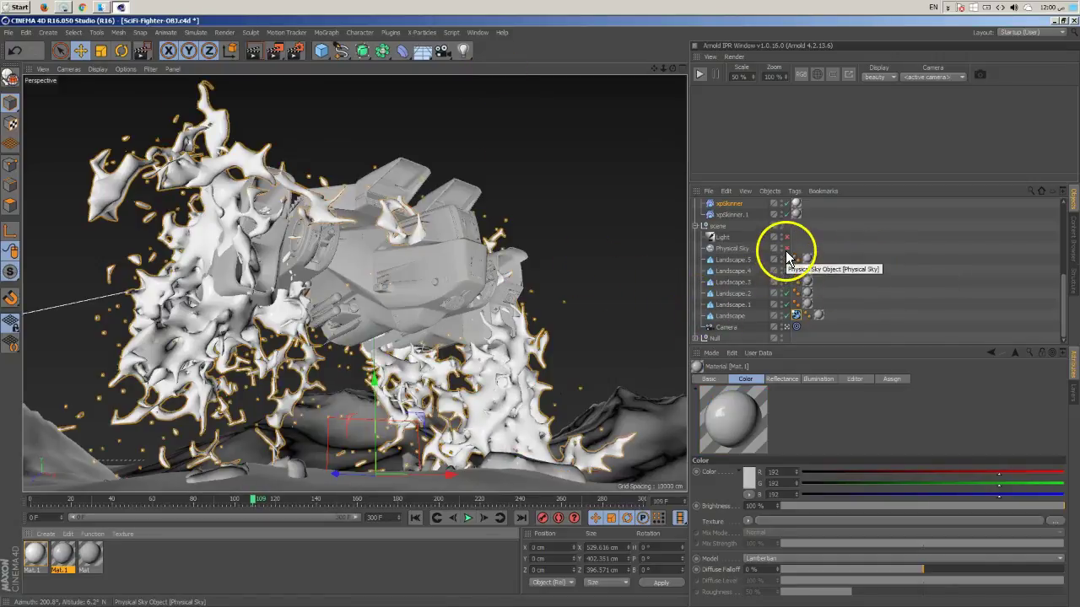
left_click(786, 237)
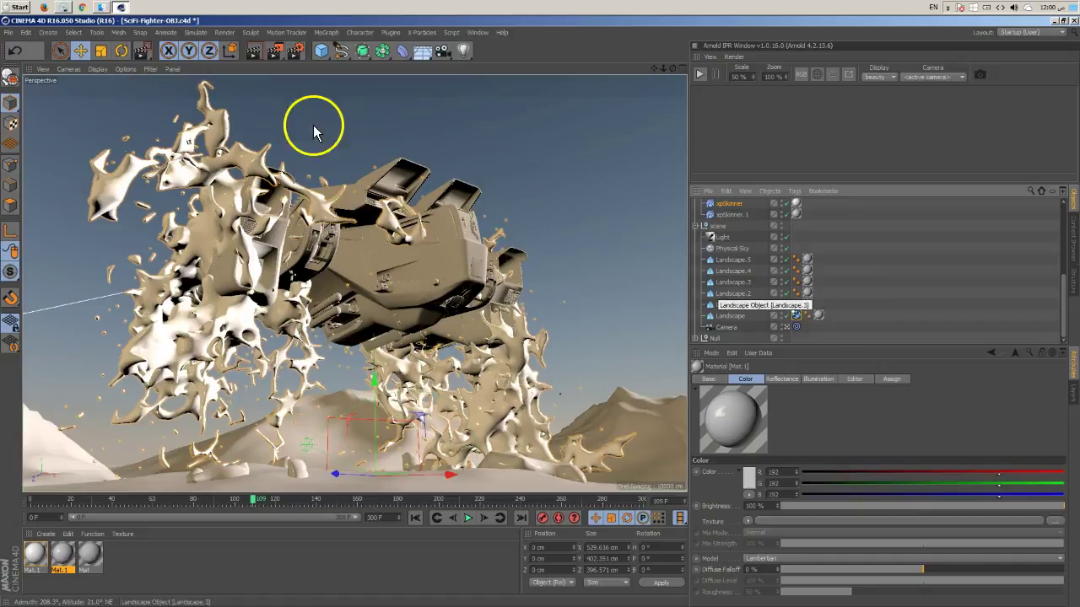
Step: Set the render's Ambient Occlusion to 30 % contrast, 180 cm maximum ray length and 2 cm minimum ray length, and close the render settings
left_click(298, 54)
left_click(117, 147)
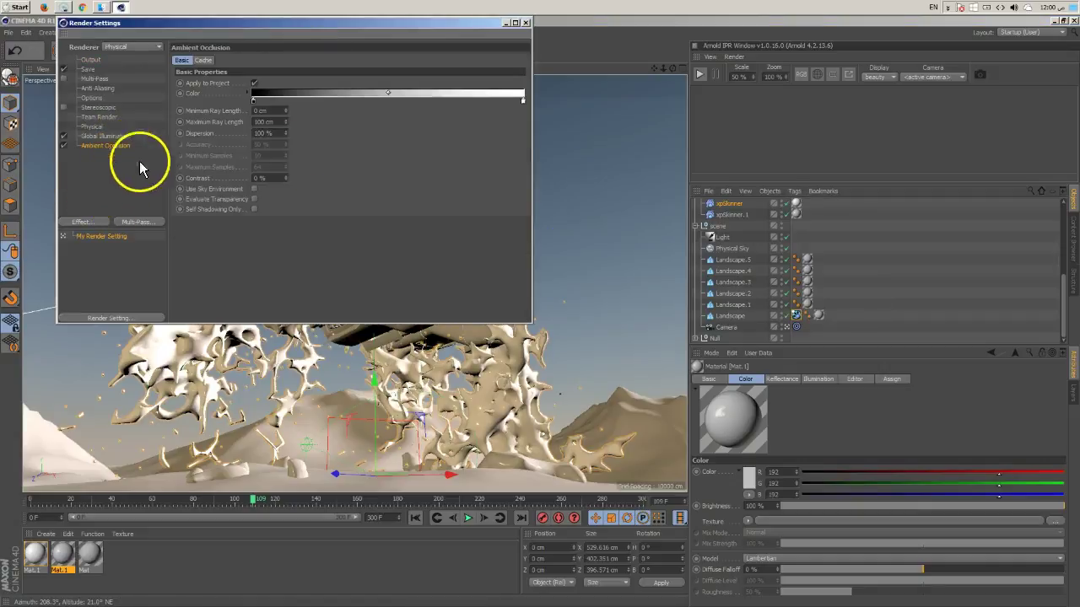
double_click(272, 180)
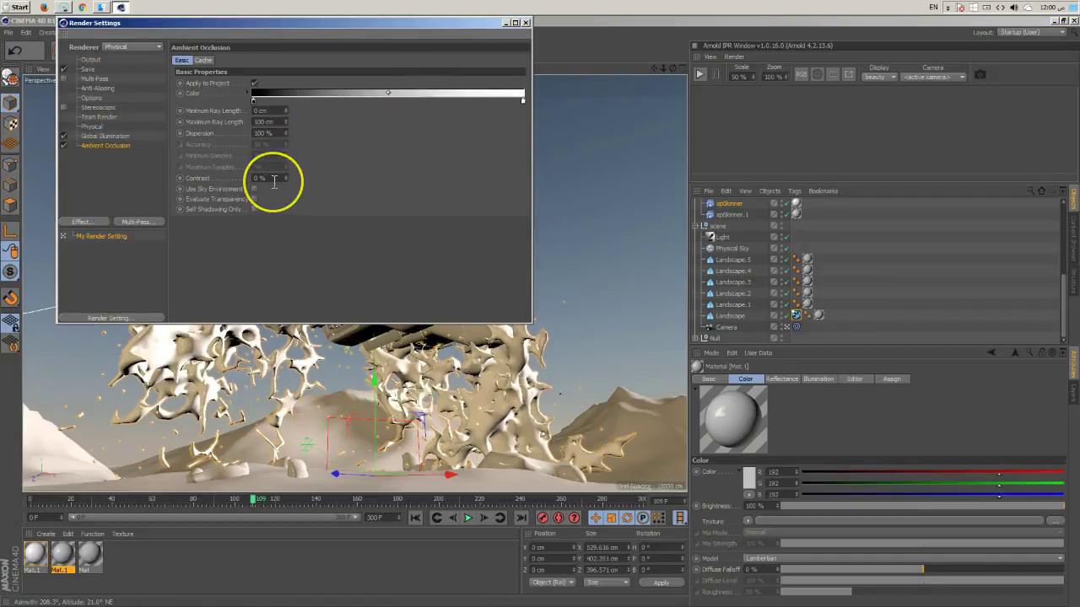
type("30")
key("Return")
left_click(279, 124)
type("180")
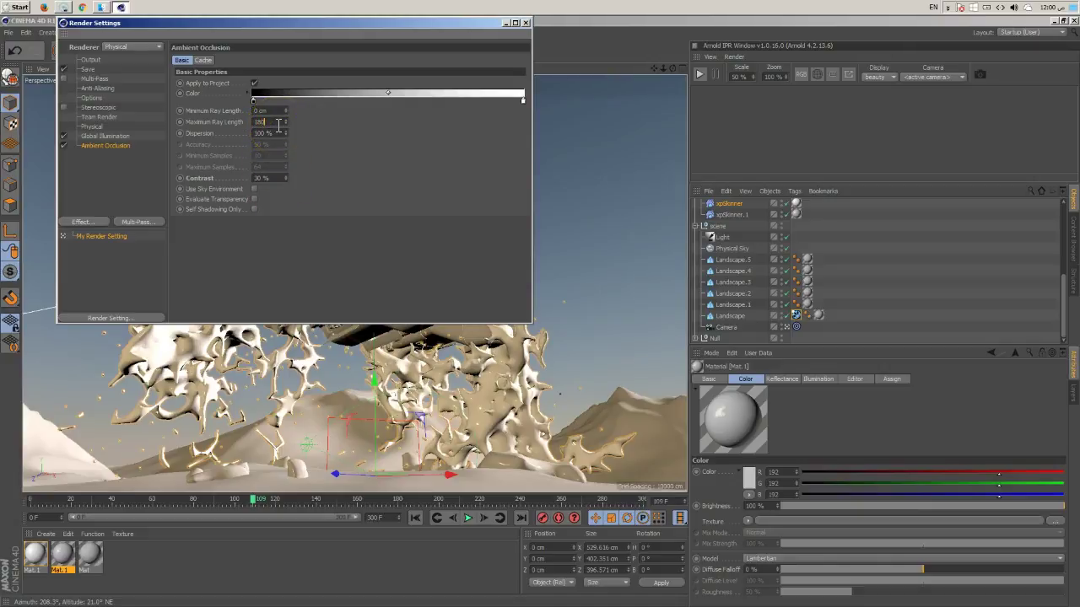
key("Return")
left_click(272, 111)
type("2")
key("Return")
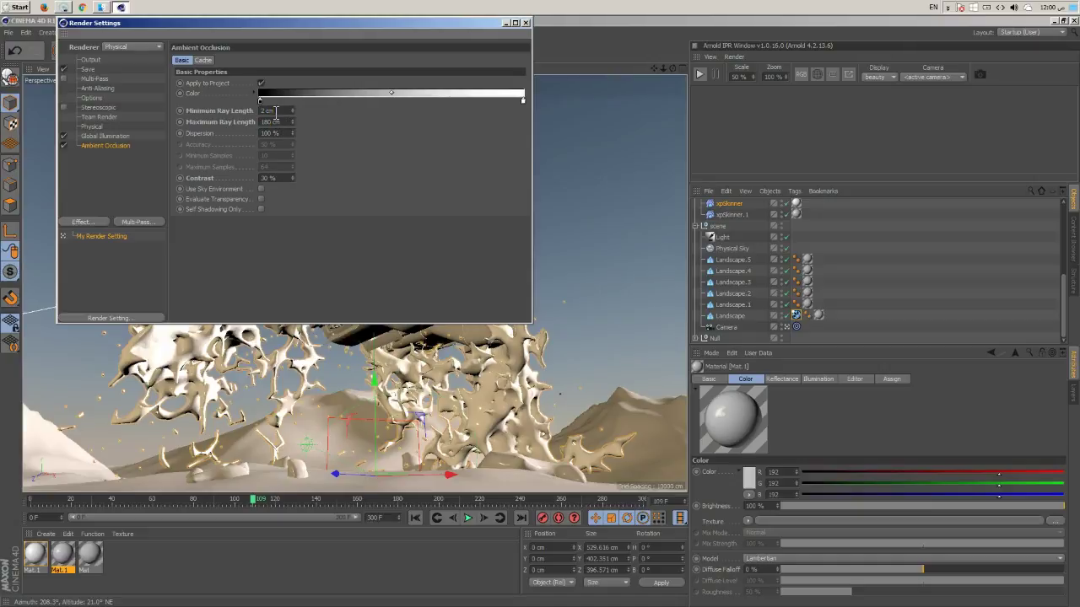
left_click(525, 22)
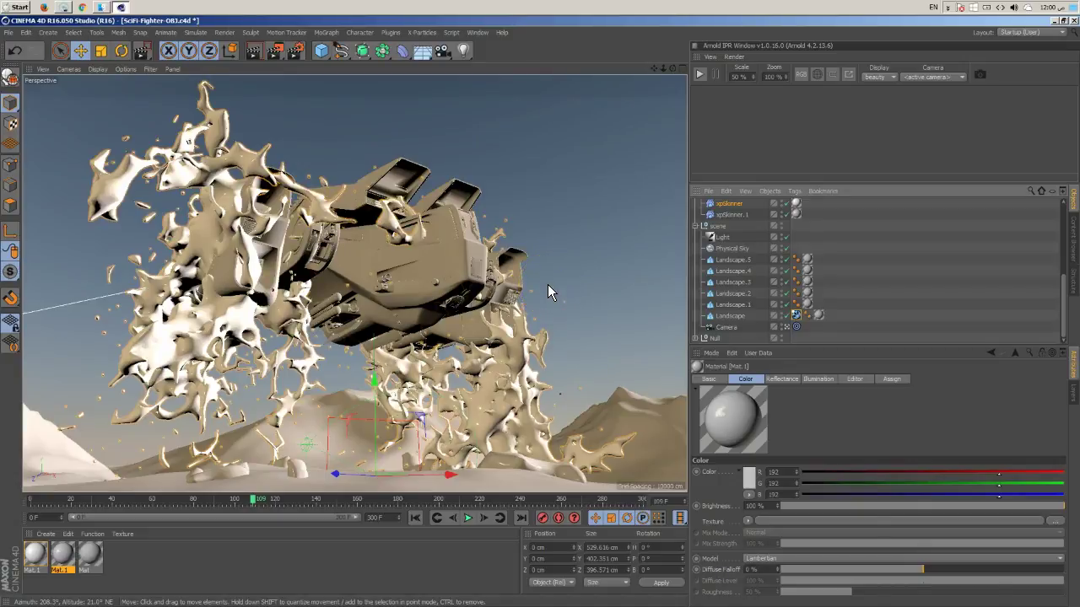
Step: Select the main fluid's xpSkinner to show its object properties
left_click(289, 314)
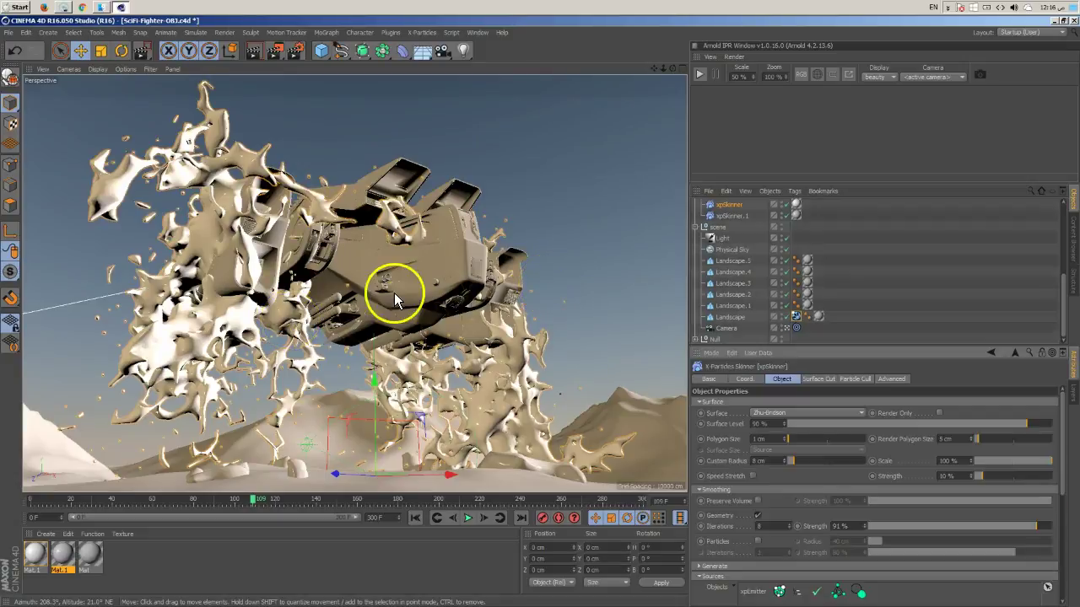